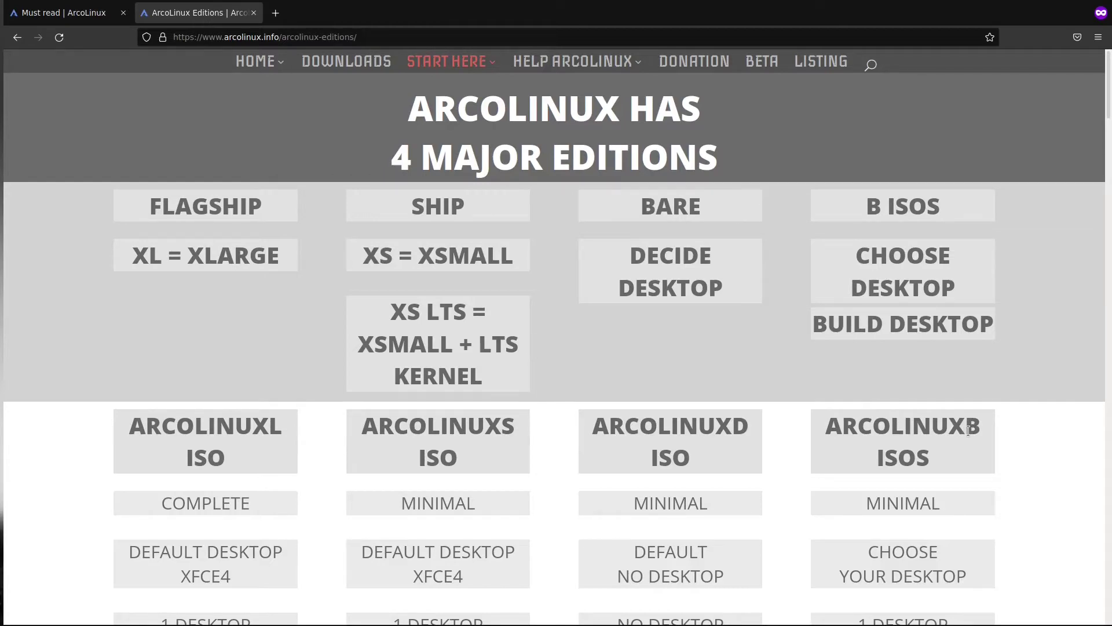
Go to the ArcoLinux website's DOWNLOADS page
{"action": "scroll", "coordinate": [968, 431], "scroll_direction": "down", "scroll_amount": 5}
{"action": "scroll", "coordinate": [968, 430], "scroll_direction": "up", "scroll_amount": 5}
{"action": "scroll", "coordinate": [968, 431], "scroll_direction": "down", "scroll_amount": 8}
{"action": "scroll", "coordinate": [967, 430], "scroll_direction": "up", "scroll_amount": 8}
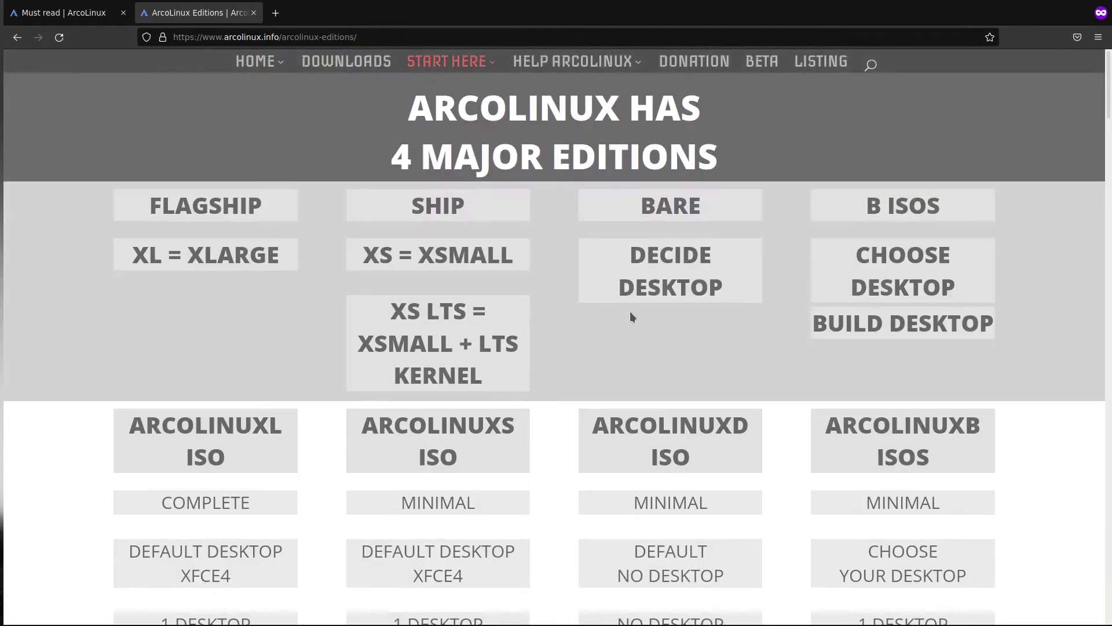
{"action": "left_click", "coordinate": [354, 64]}
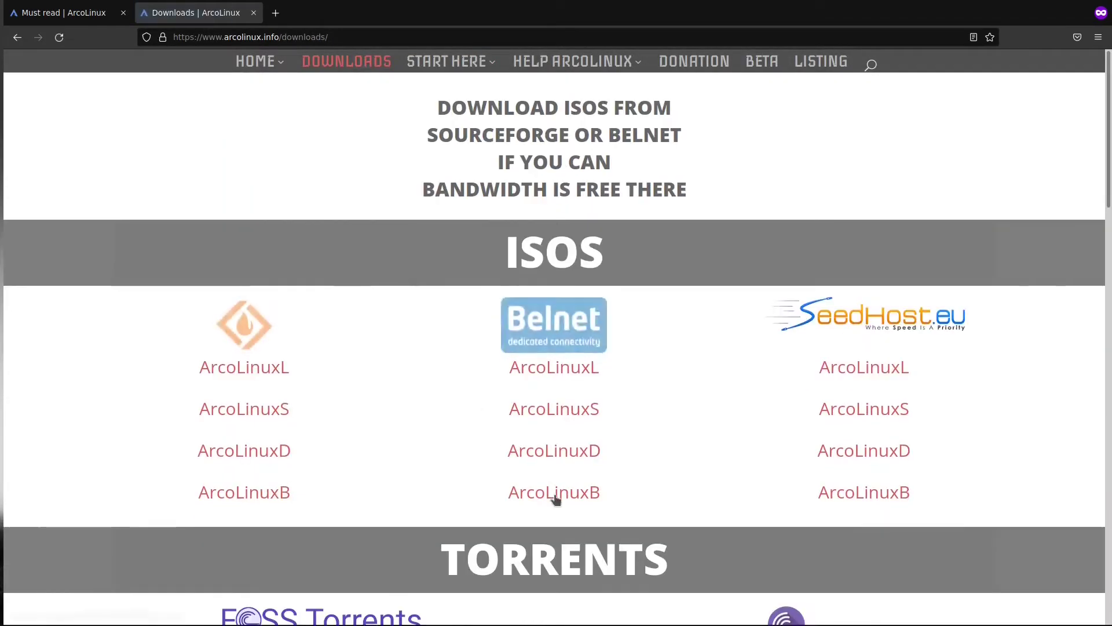
Open the Belnet mirror's v21.11.05 folder and scroll down to the openbox ISO
{"action": "left_click", "coordinate": [555, 493]}
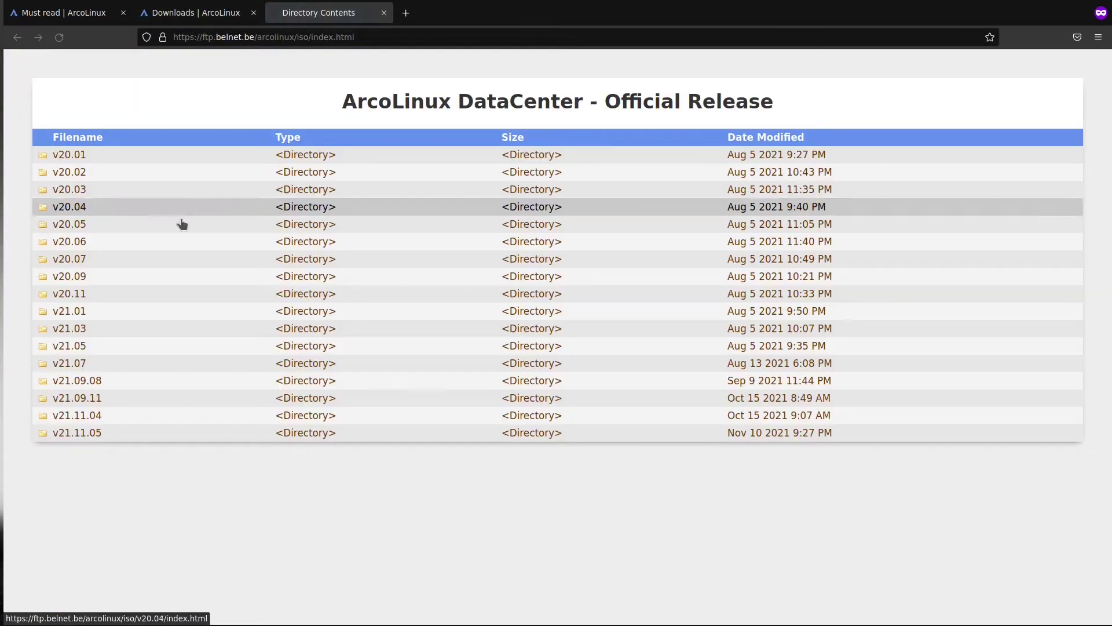
{"action": "left_click", "coordinate": [95, 433]}
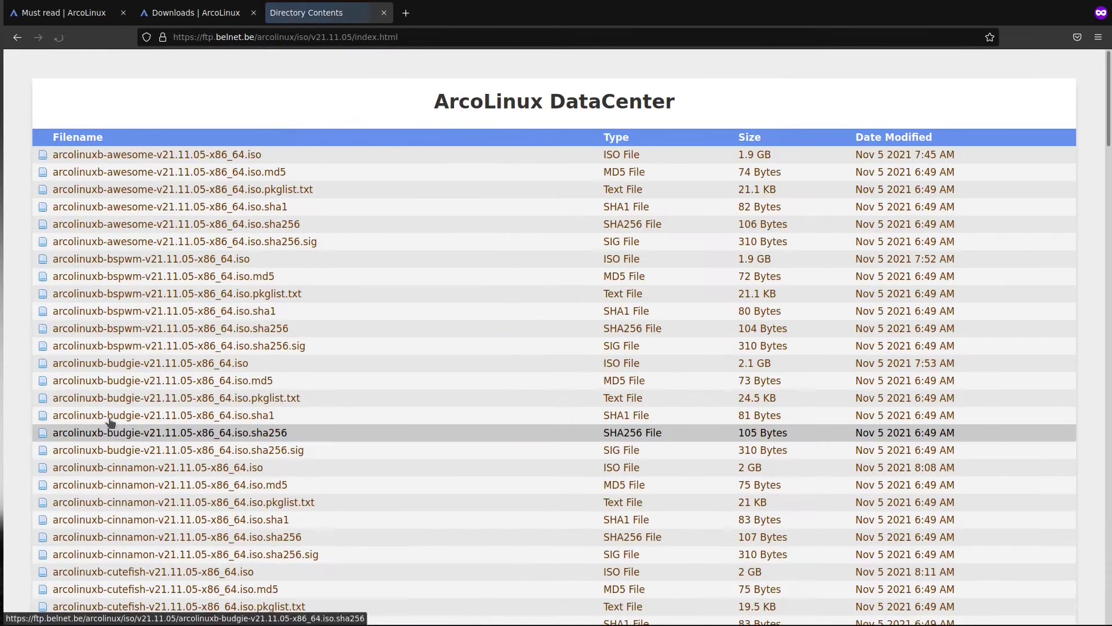
{"action": "scroll", "coordinate": [110, 423], "scroll_direction": "down", "scroll_amount": 20}
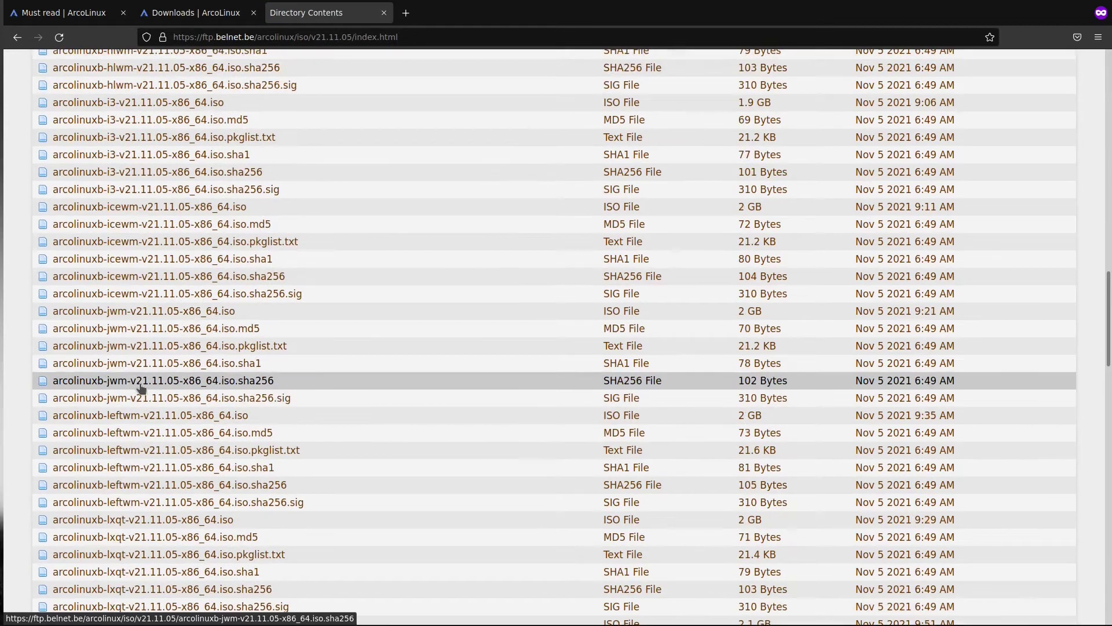
{"action": "scroll", "coordinate": [141, 388], "scroll_direction": "down", "scroll_amount": 10}
{"action": "scroll", "coordinate": [141, 388], "scroll_direction": "down", "scroll_amount": 2}
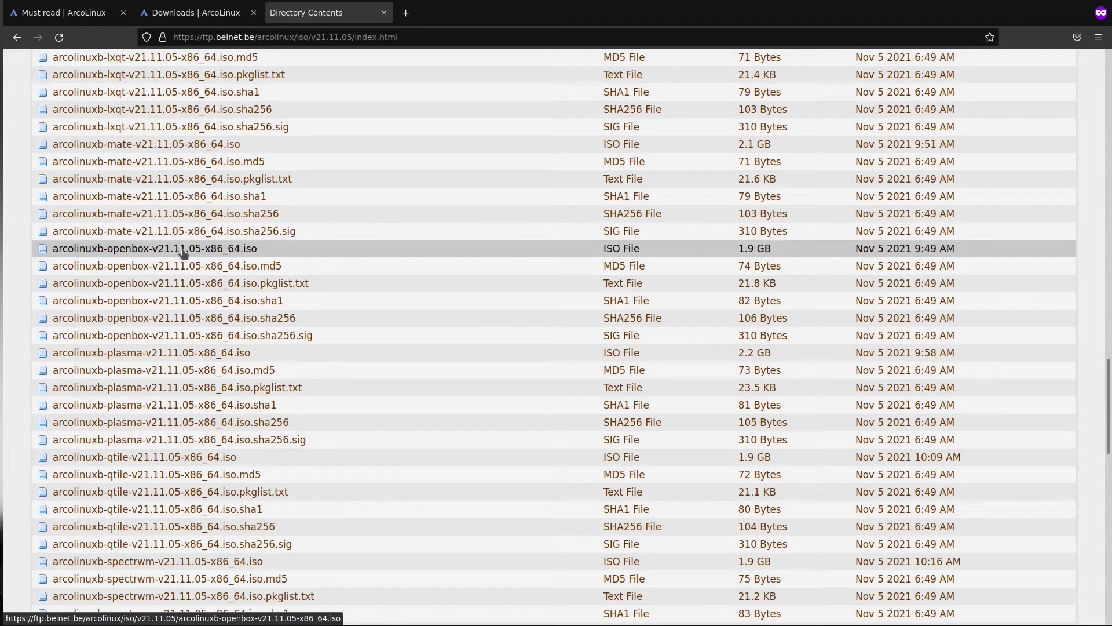
Start a new VirtualBox VM named arco with memory raised to 2182 MB
{"action": "key", "text": "super+2"}
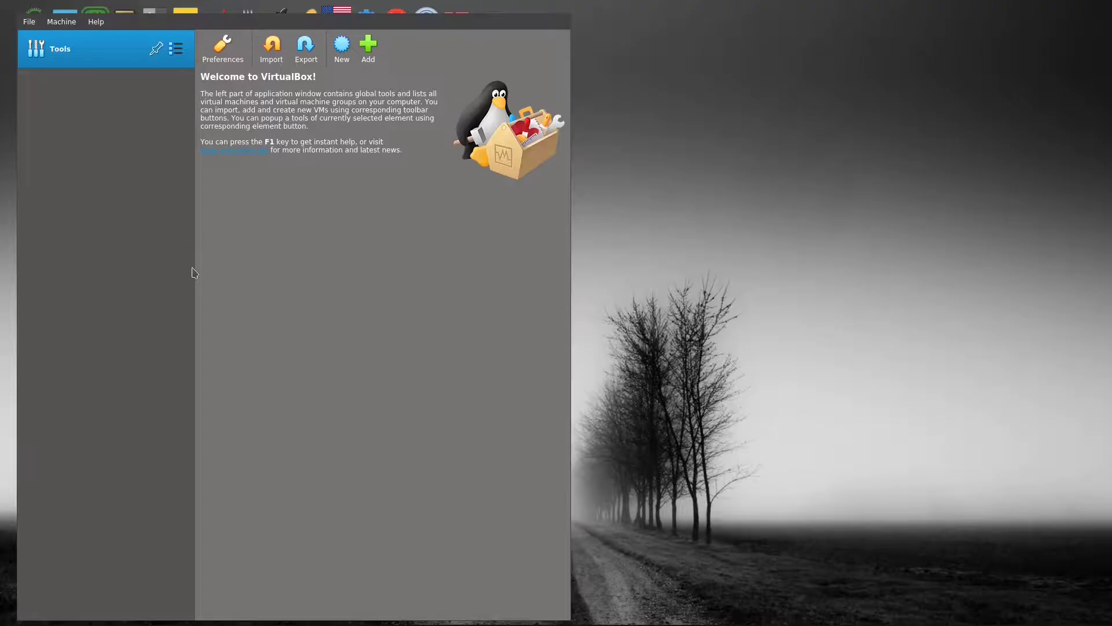
{"action": "left_click", "coordinate": [344, 55]}
{"action": "type", "text": "arco"}
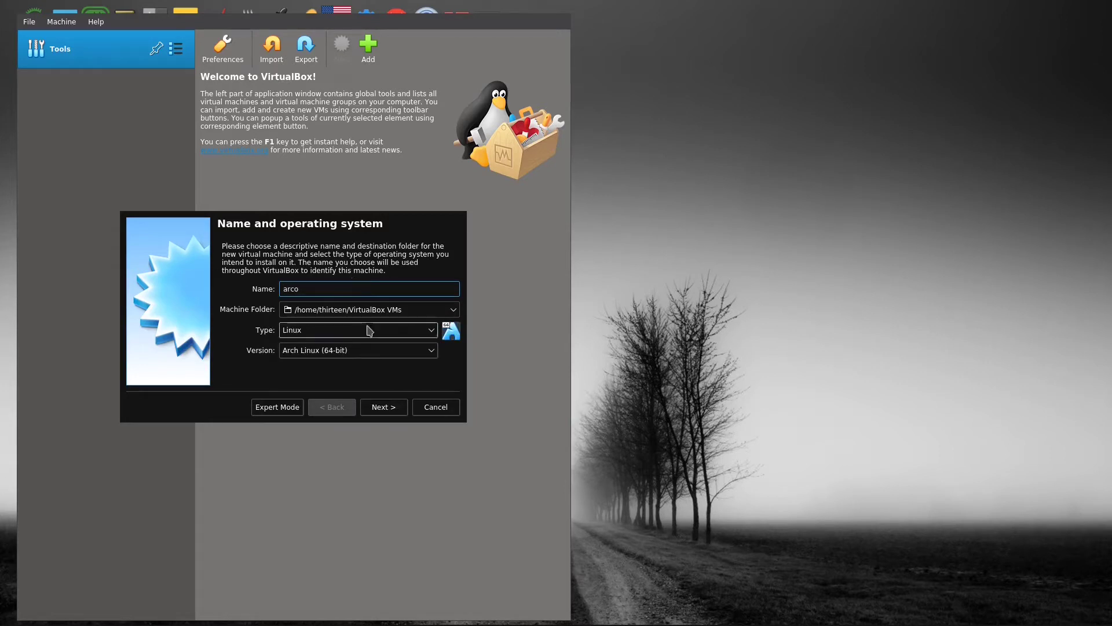
{"action": "left_click", "coordinate": [384, 408]}
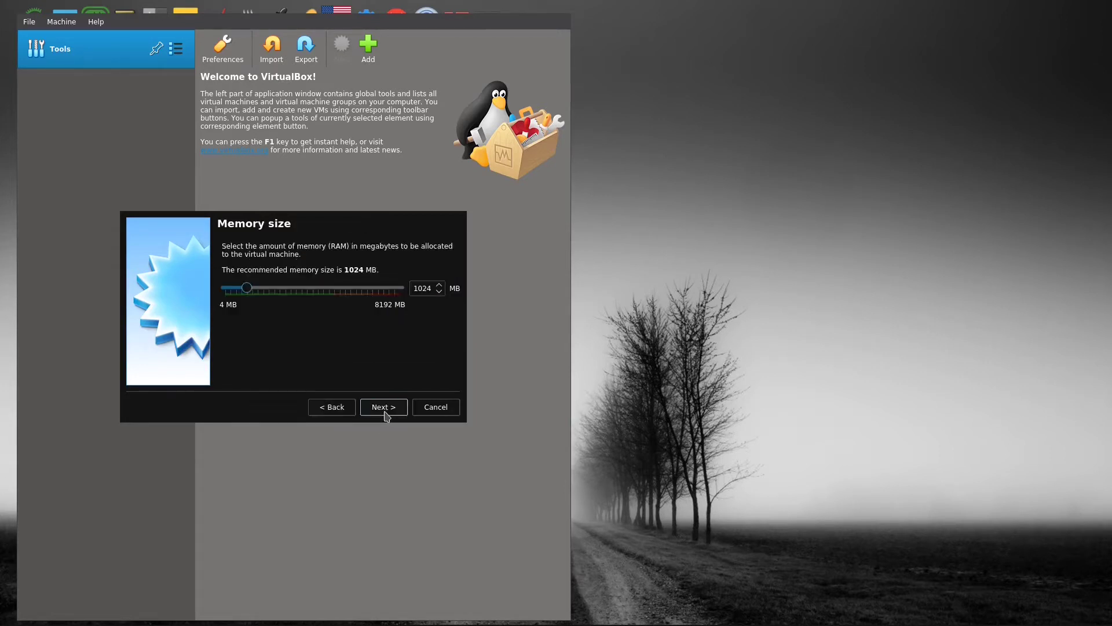
{"action": "left_click_drag", "start_coordinate": [247, 288], "coordinate": [270, 290]}
{"action": "left_click", "coordinate": [390, 413]}
Give it a new 19.43 GB VDI virtual hard disk and create the VM
{"action": "left_click", "coordinate": [387, 409]}
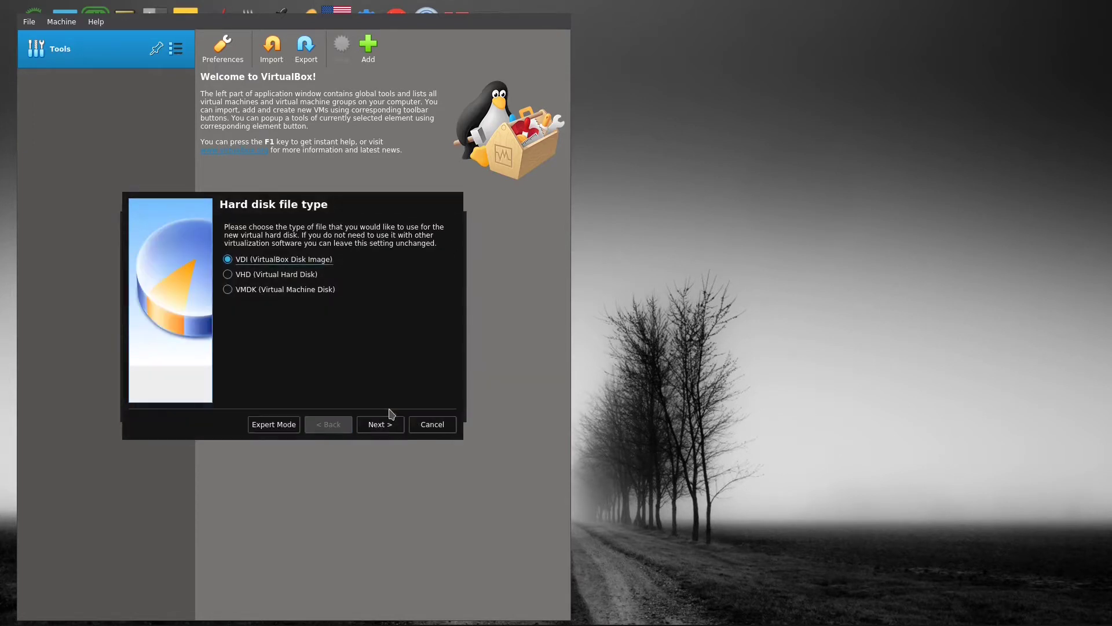
{"action": "left_click", "coordinate": [380, 426]}
{"action": "left_click", "coordinate": [380, 426]}
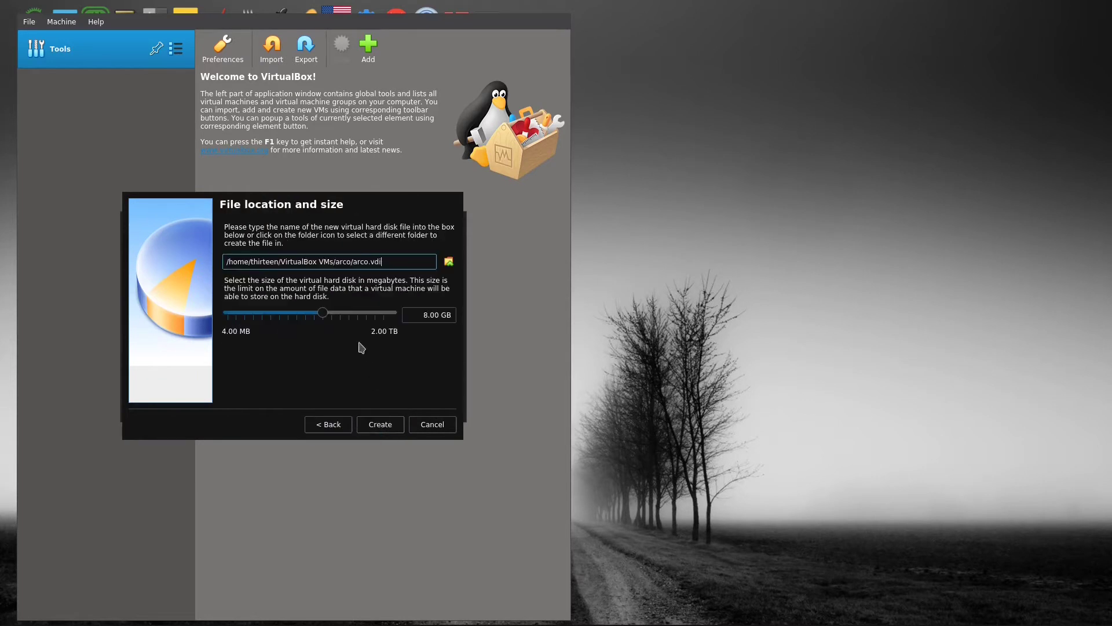
{"action": "left_click_drag", "start_coordinate": [327, 310], "coordinate": [336, 313]}
{"action": "left_click", "coordinate": [380, 426]}
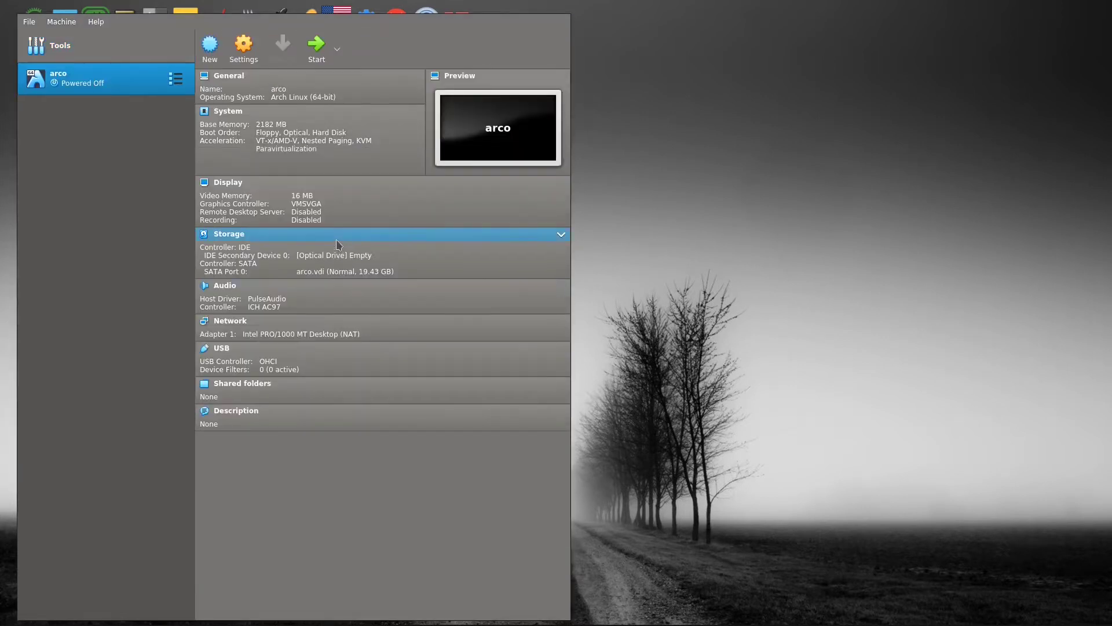
Boot the arco VM from arcolinuxb-openbox-v21.11.05-x86_64.iso in Downloads
{"action": "left_click", "coordinate": [321, 52]}
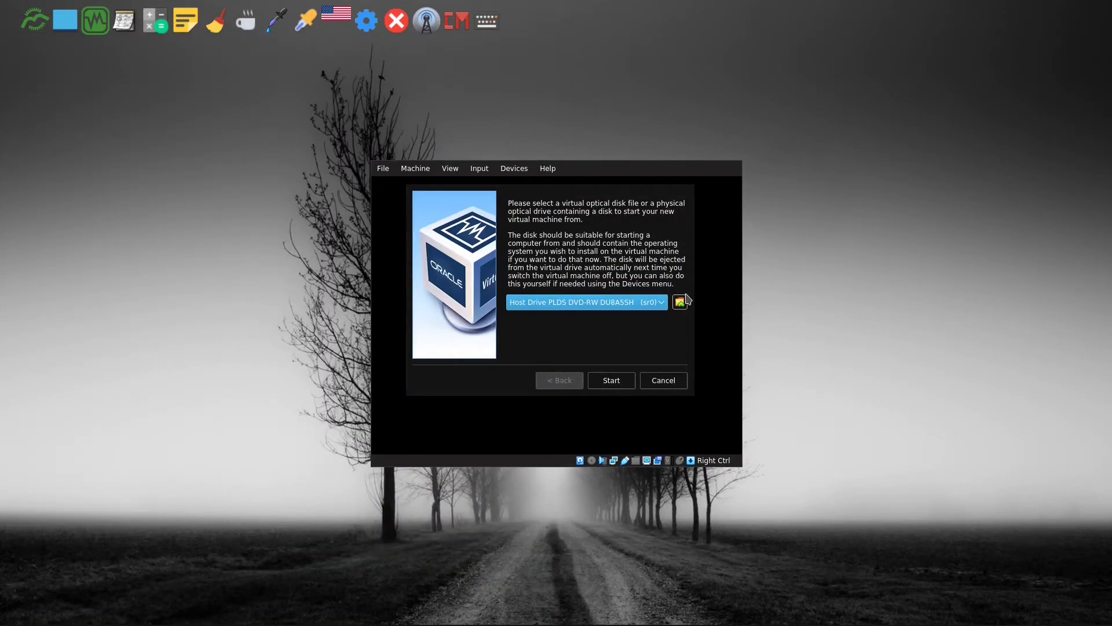
{"action": "left_click", "coordinate": [680, 301]}
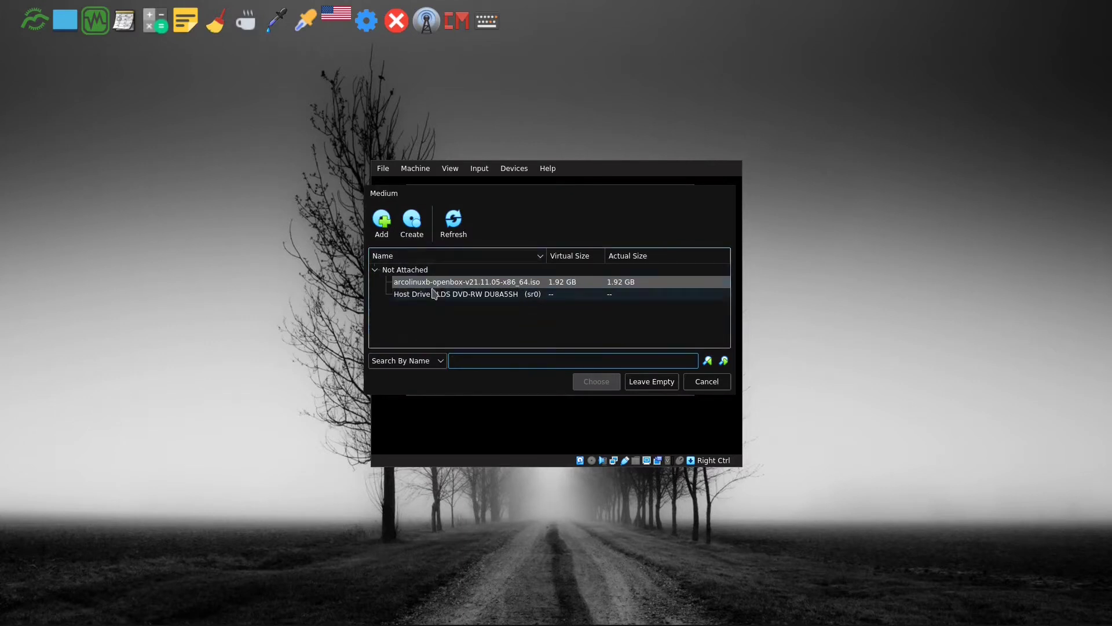
{"action": "left_click", "coordinate": [381, 229]}
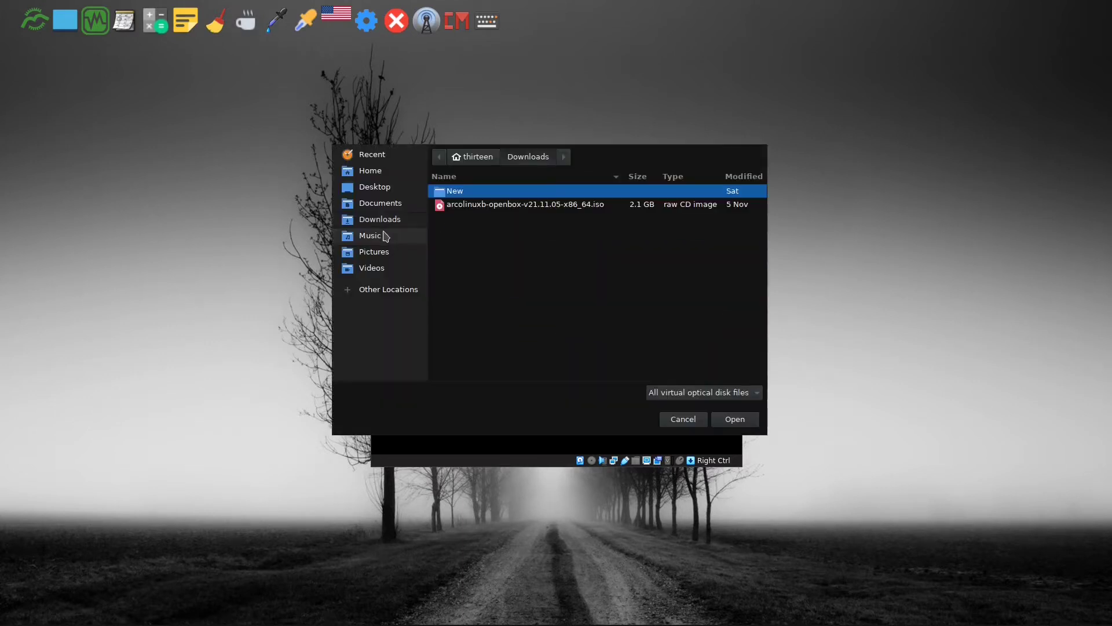
{"action": "left_click", "coordinate": [468, 208]}
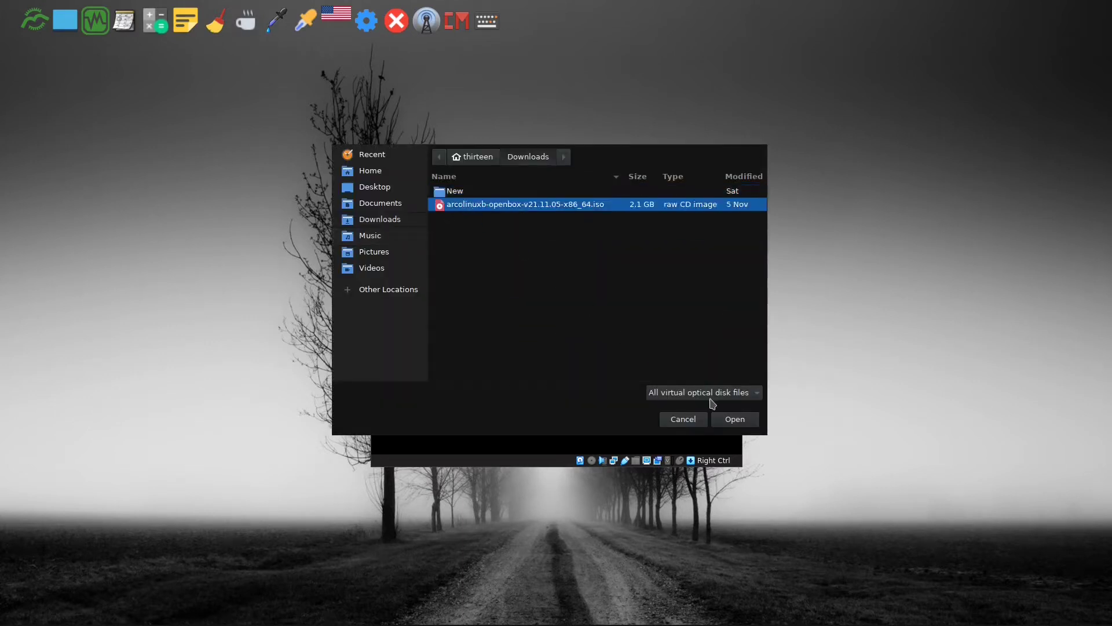
{"action": "left_click", "coordinate": [736, 419]}
{"action": "left_click", "coordinate": [608, 383]}
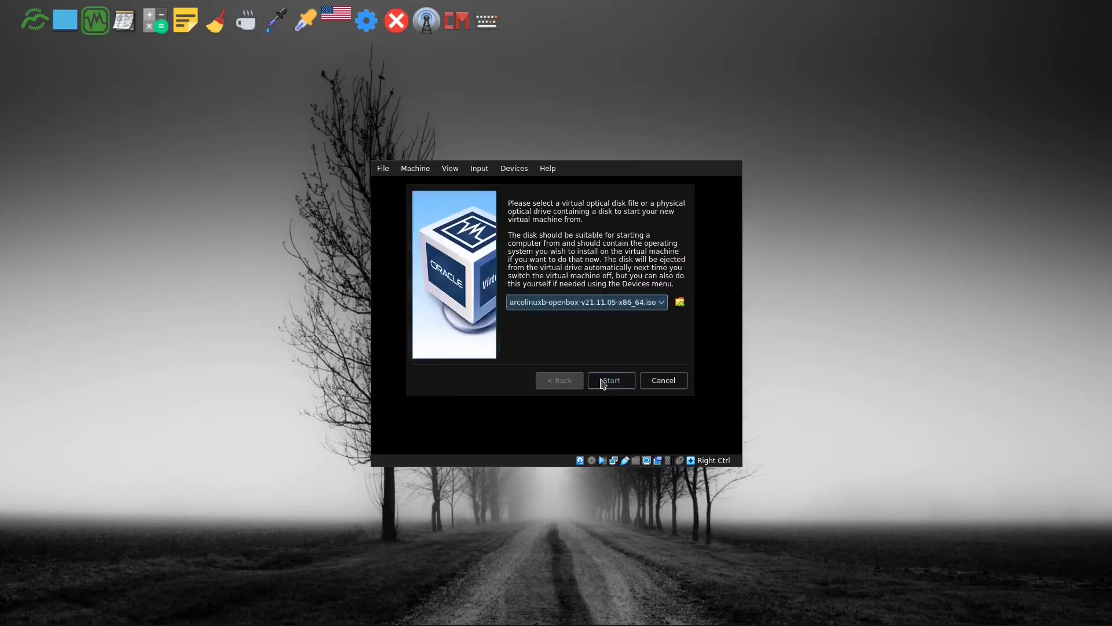
{"action": "left_click", "coordinate": [604, 381]}
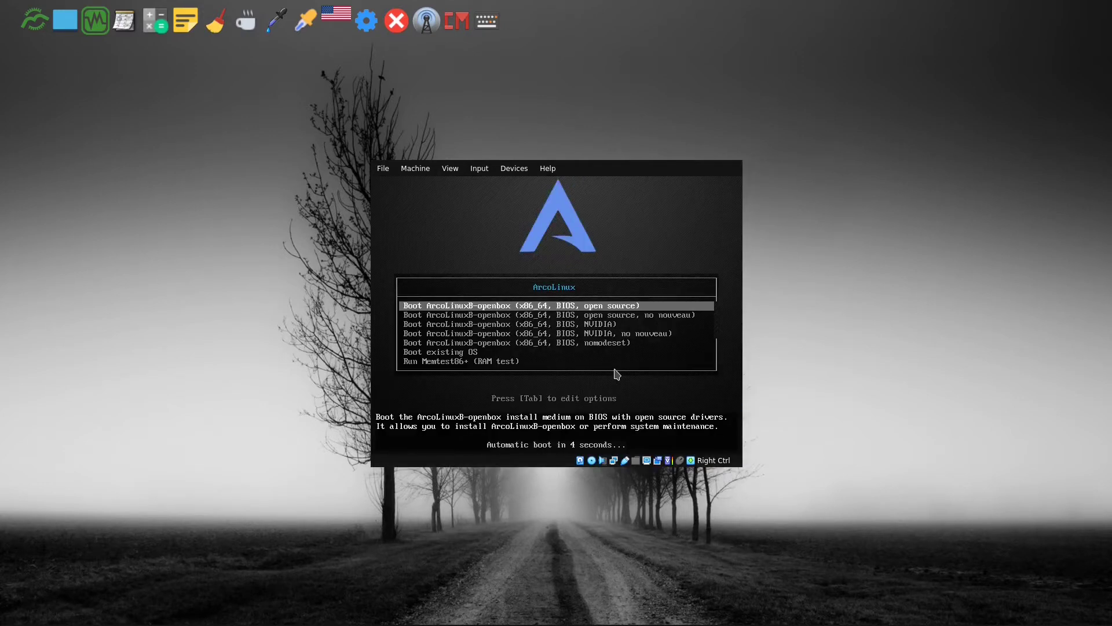
Boot the default live entry, update the Arch Linux mirrors, and launch Beginner Installation
{"action": "key", "text": "Return"}
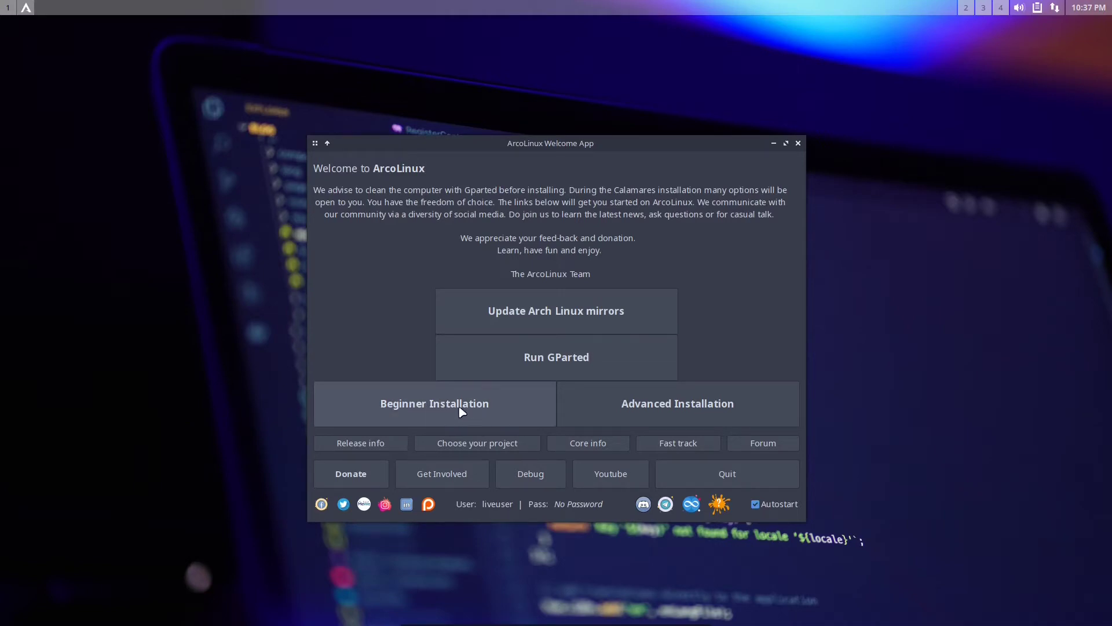
{"action": "left_click", "coordinate": [566, 306]}
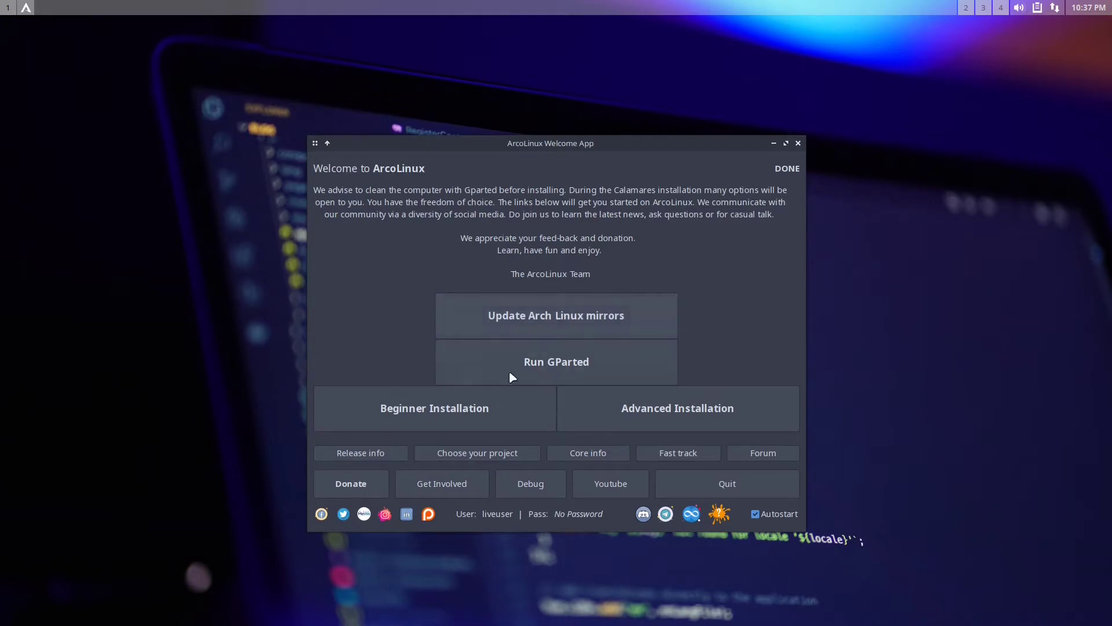
{"action": "left_click", "coordinate": [436, 414]}
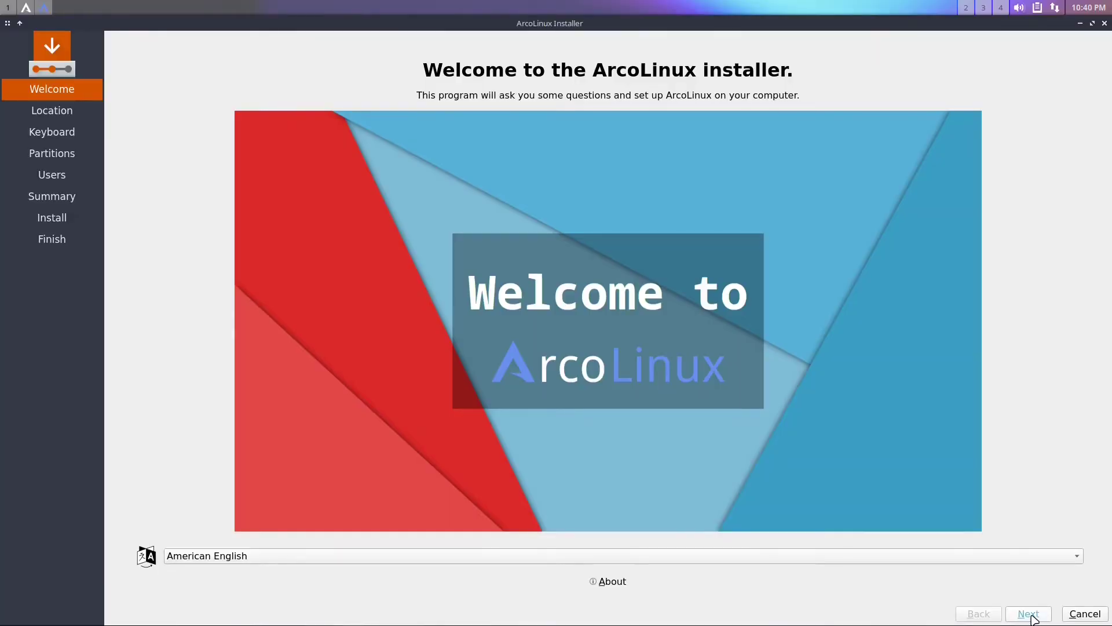
Accept the location and keyboard defaults and choose to erase the whole disk
{"action": "left_click", "coordinate": [1030, 616]}
{"action": "left_click", "coordinate": [1031, 616]}
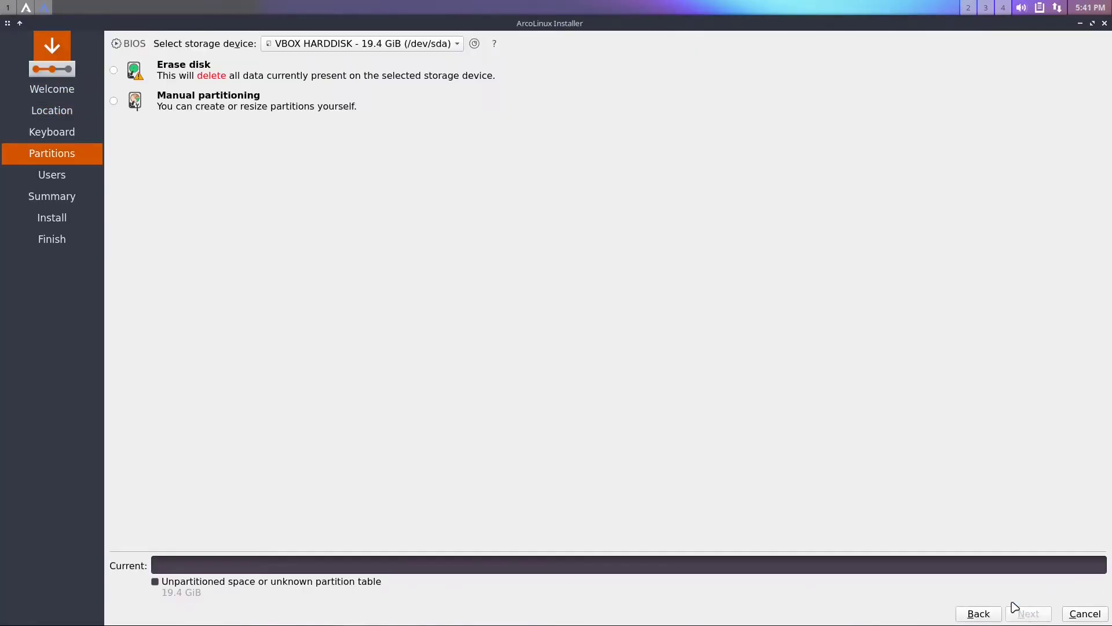
{"action": "left_click", "coordinate": [114, 70]}
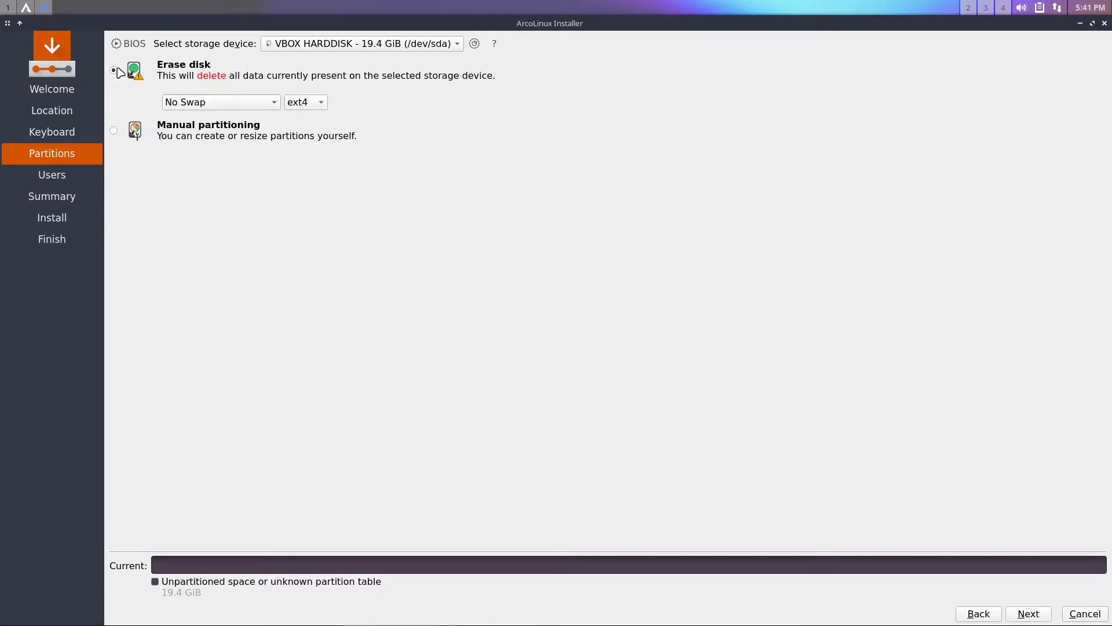
{"action": "left_click", "coordinate": [1034, 617]}
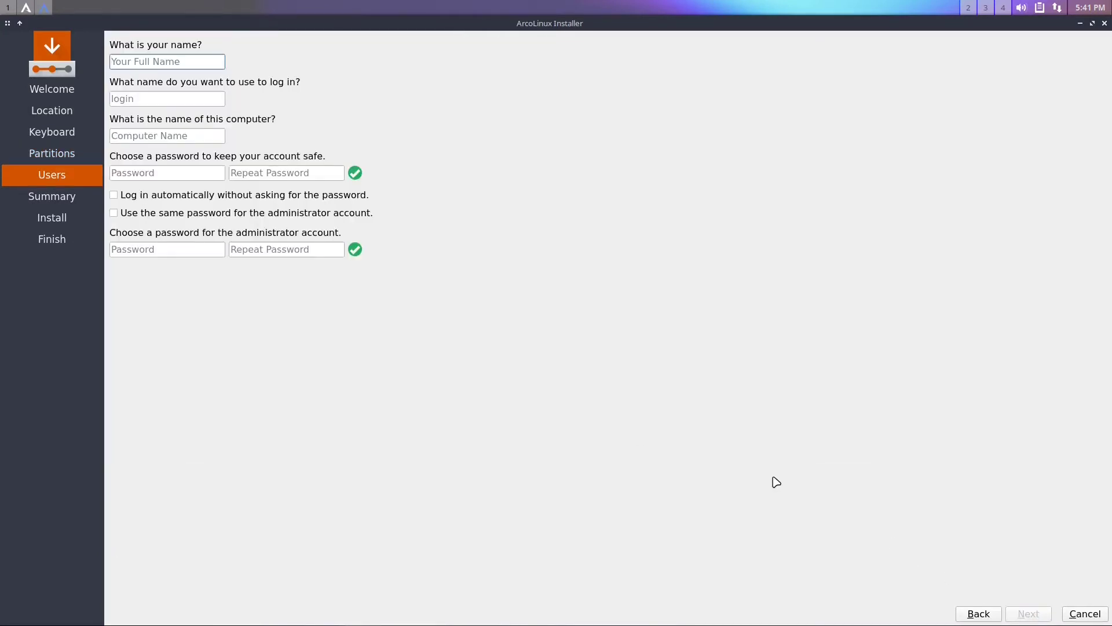
Enter user name arco and a password, reusing it for the administrator account
{"action": "type", "text": "arco"}
{"action": "key", "text": "Tab"}
{"action": "key", "text": "Tab"}
{"action": "key", "text": "Tab"}
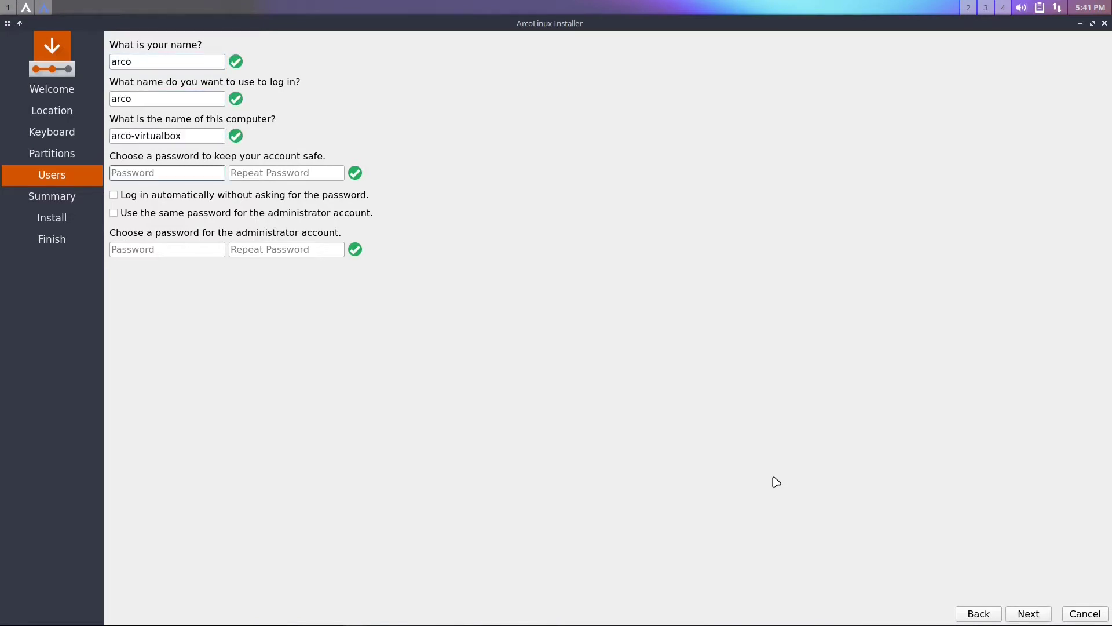
{"action": "type", "text": "******"}
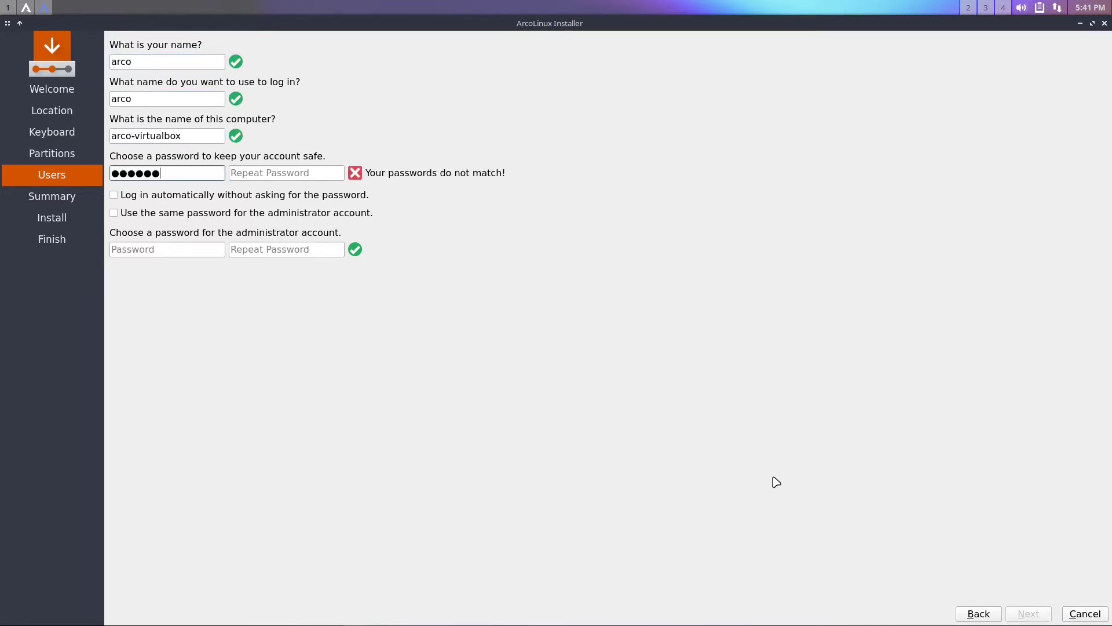
{"action": "key", "text": "Tab"}
{"action": "type", "text": "******"}
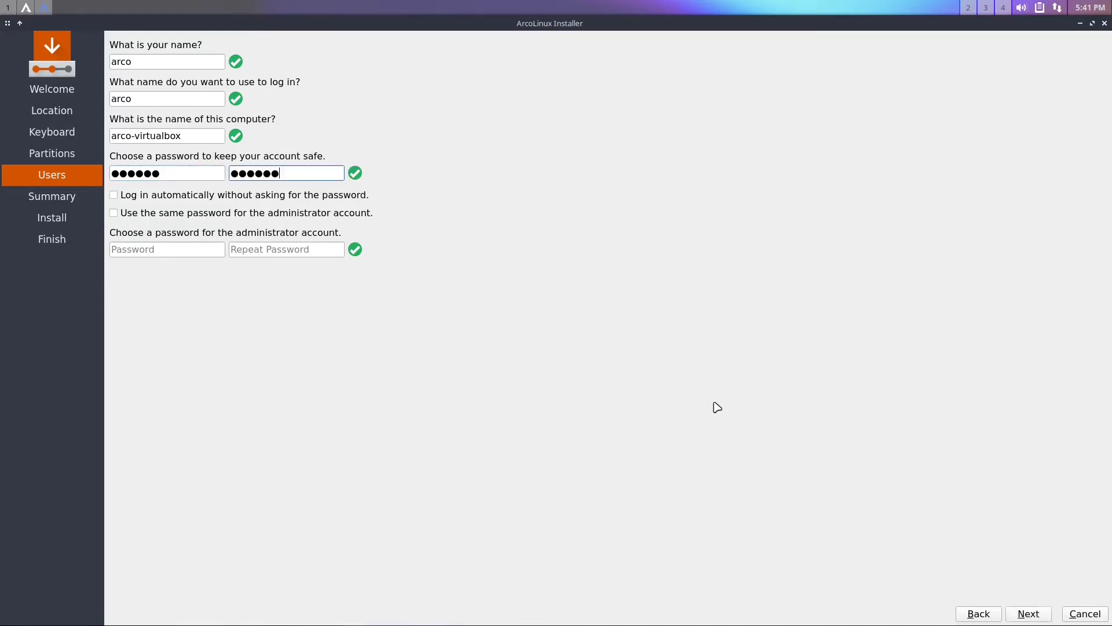
{"action": "left_click", "coordinate": [133, 216]}
Install ArcoLinux onto the erased /dev/sda disk and restart when finished
{"action": "left_click", "coordinate": [1029, 614]}
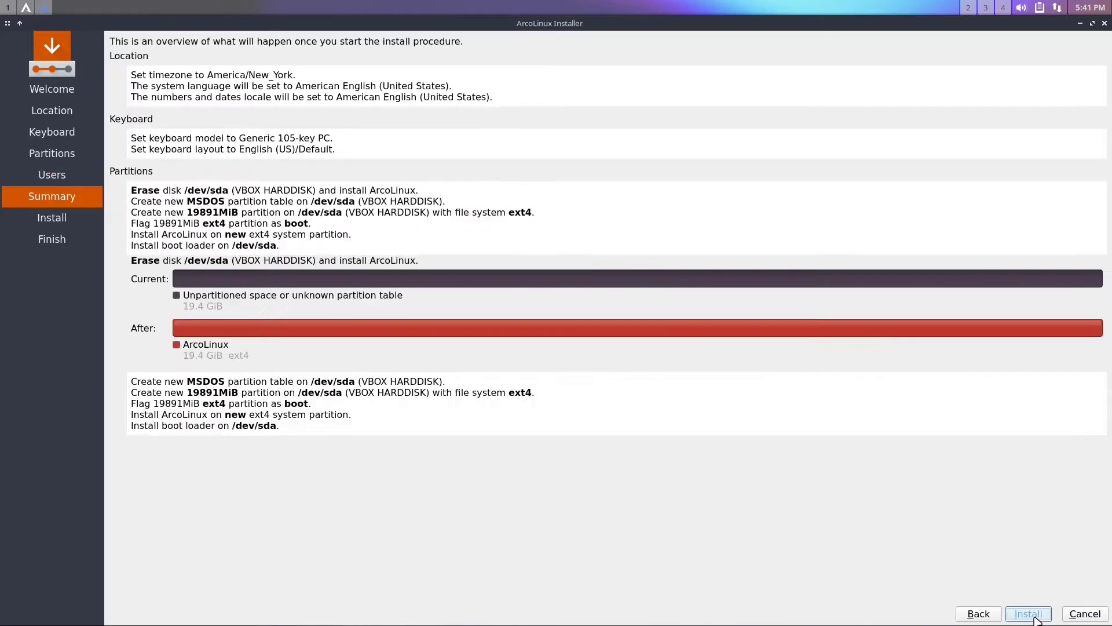
{"action": "left_click", "coordinate": [1031, 614]}
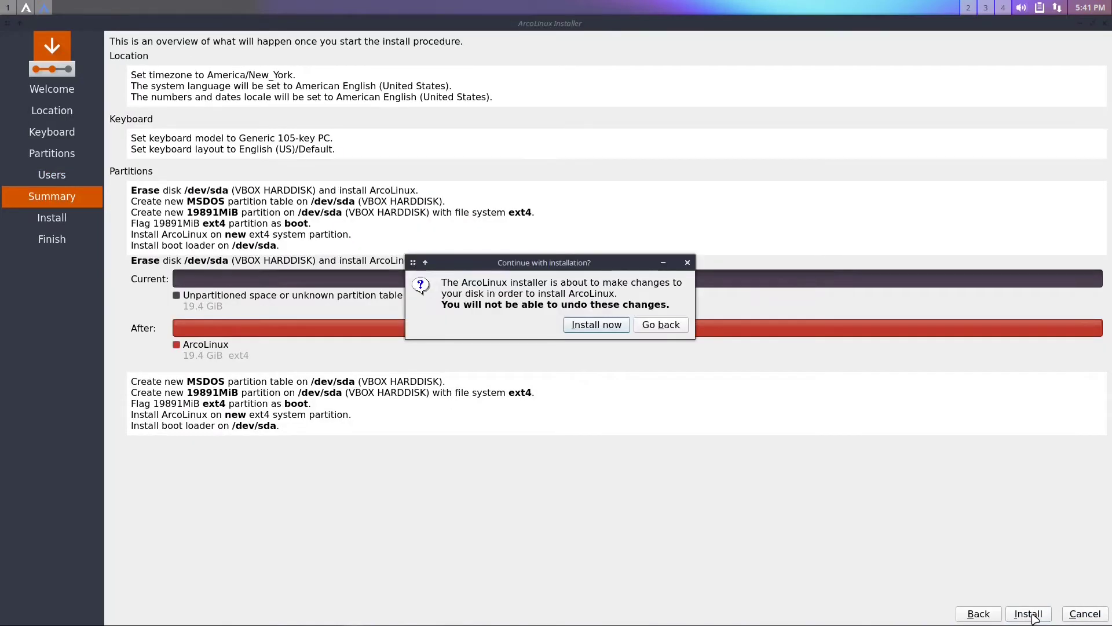
{"action": "left_click", "coordinate": [577, 326]}
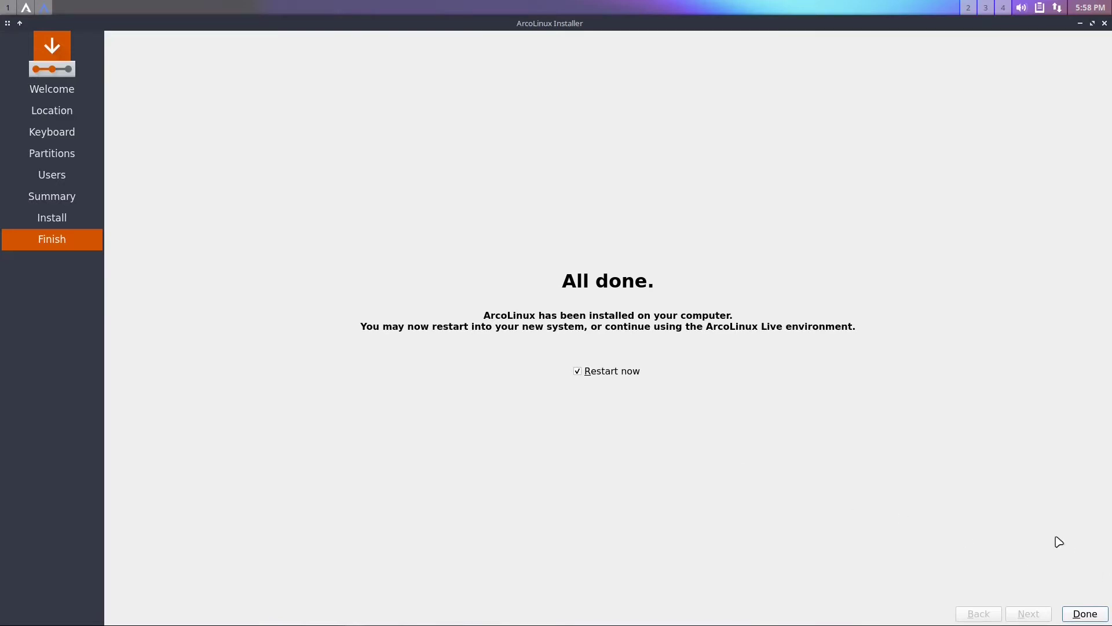
{"action": "left_click", "coordinate": [1083, 614]}
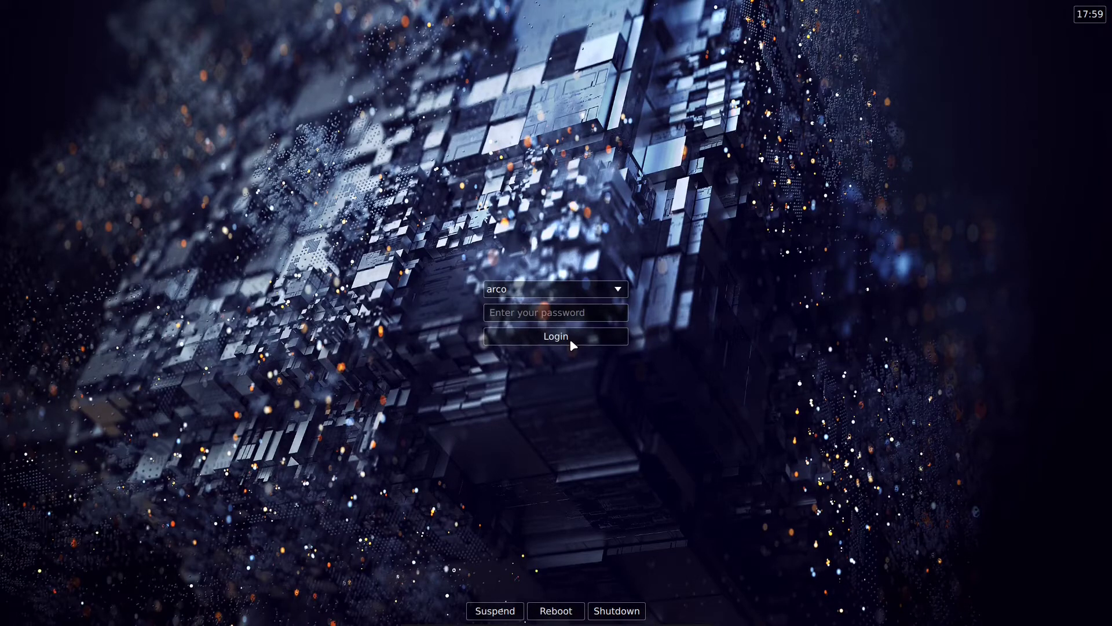
Log in at the SDDM screen by entering the account password
{"action": "left_click", "coordinate": [570, 340]}
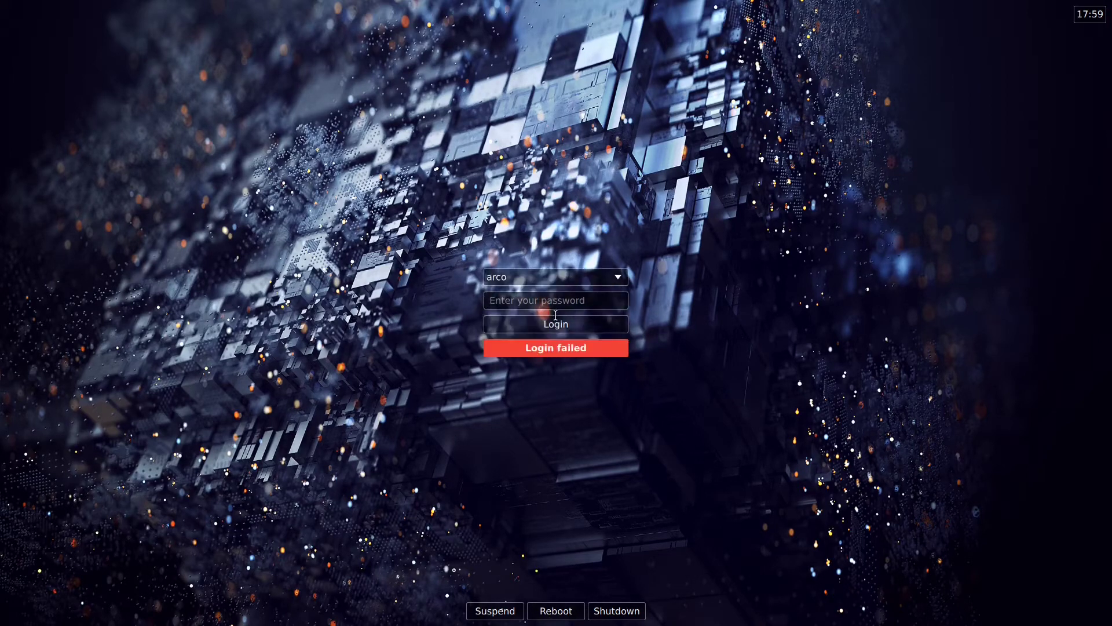
{"action": "left_click", "coordinate": [542, 306]}
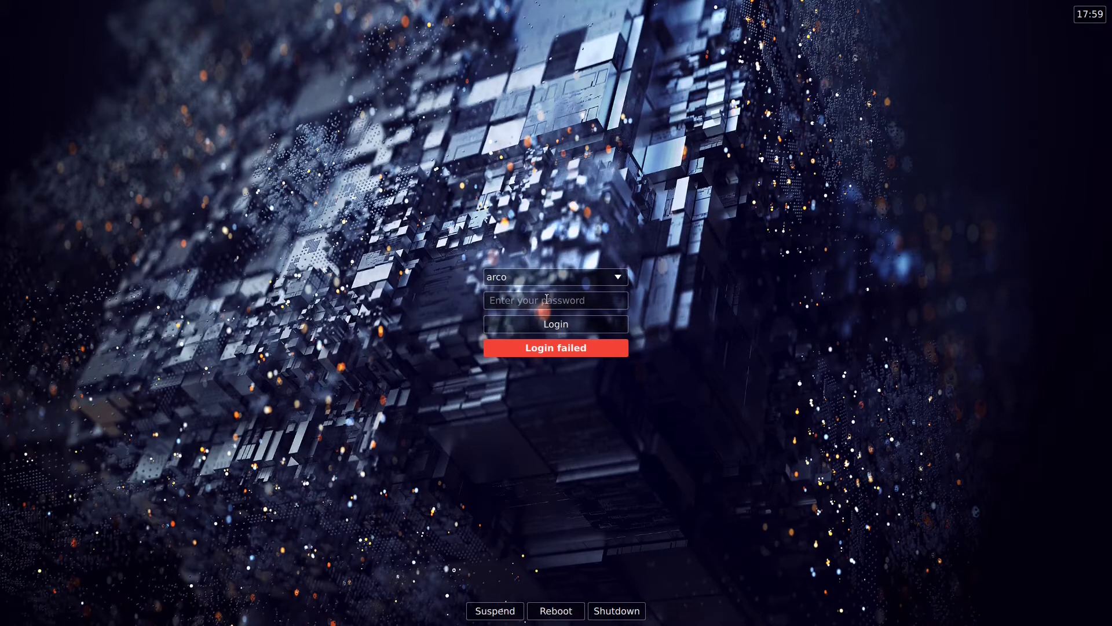
{"action": "type", "text": "a"}
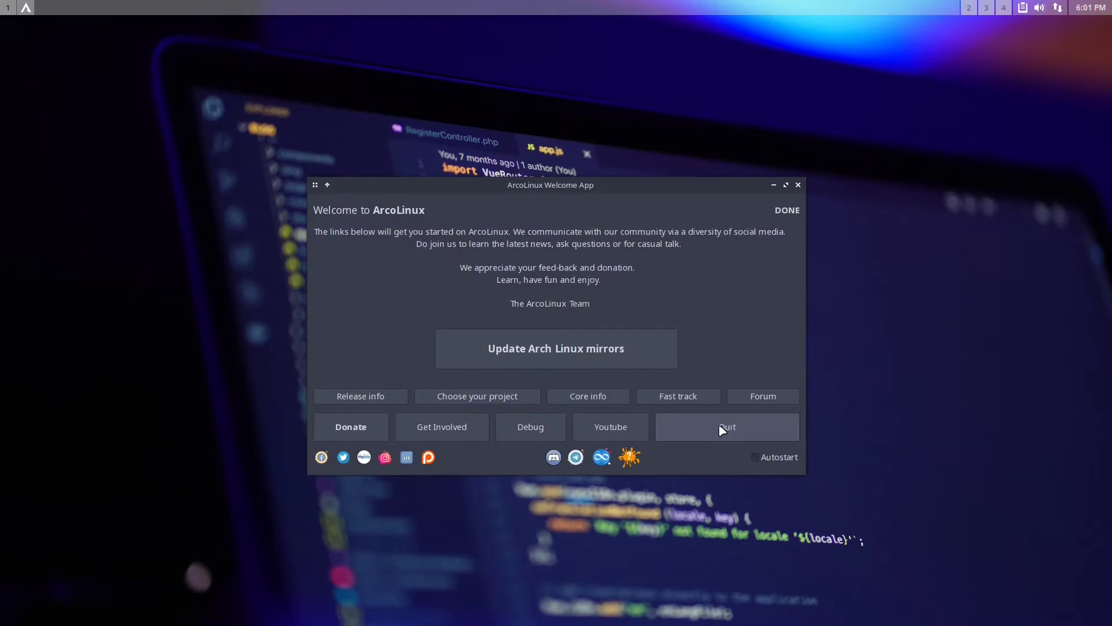
Quit the ArcoLinux Welcome App and bring up the desktop's right-click menu
{"action": "left_click", "coordinate": [722, 430]}
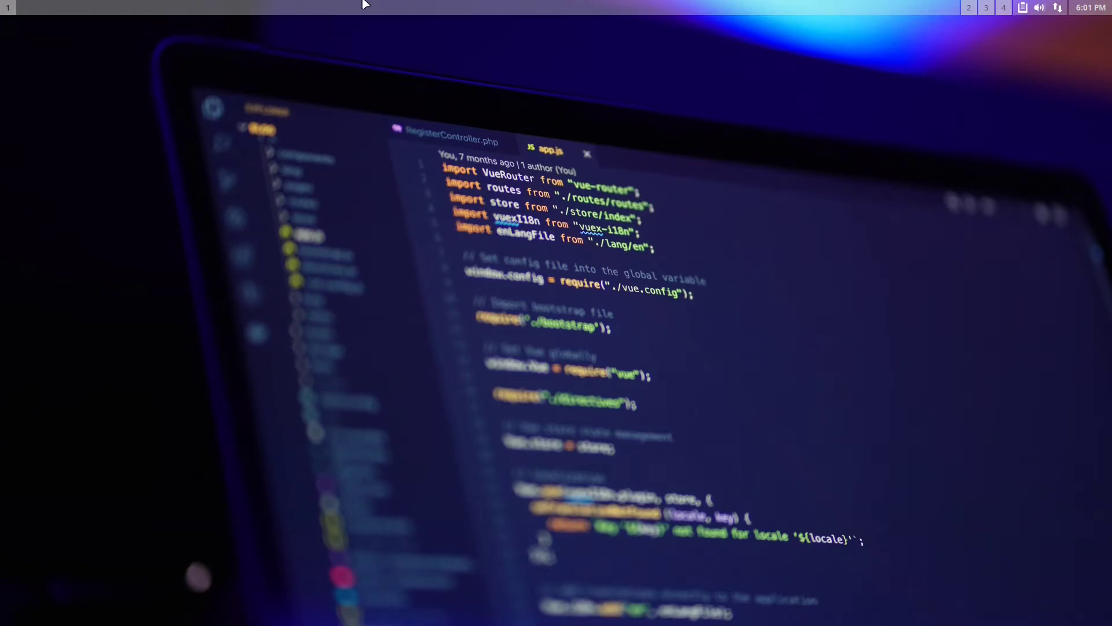
{"action": "right_click", "coordinate": [425, 225]}
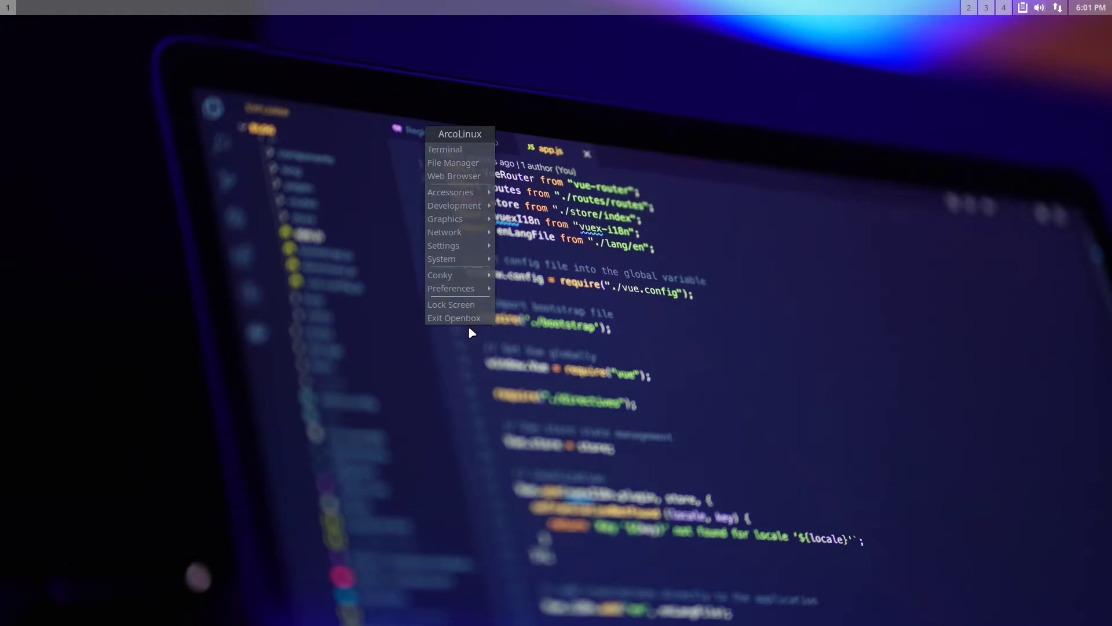
{"action": "left_click", "coordinate": [692, 283]}
{"action": "right_click", "coordinate": [717, 270]}
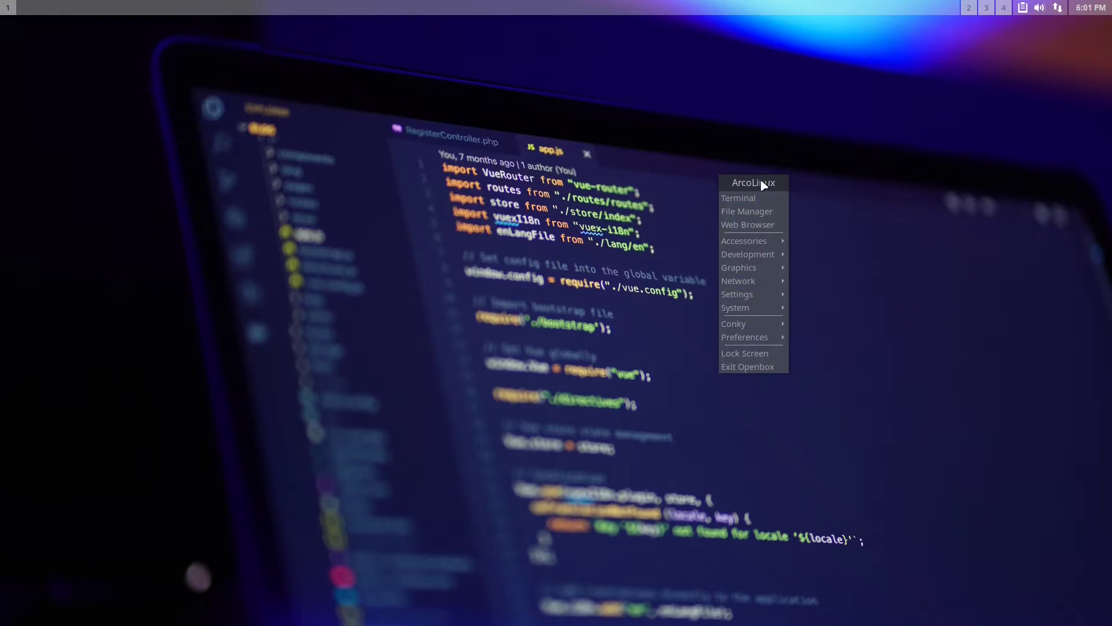
{"action": "mouse_move", "coordinate": [751, 280]}
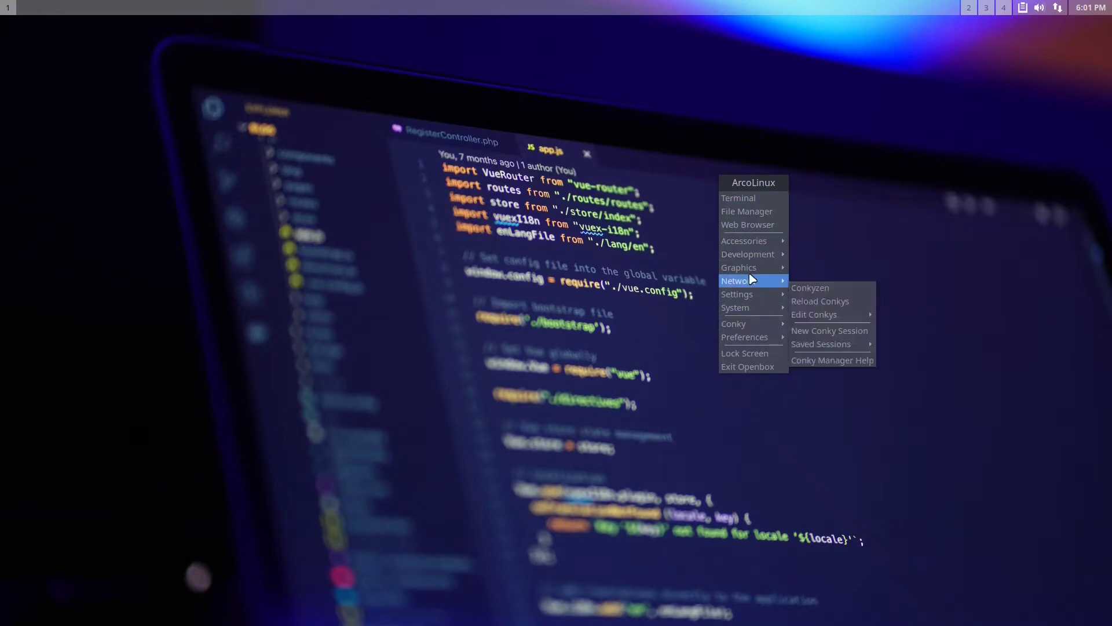
{"action": "left_click", "coordinate": [662, 246]}
{"action": "right_click", "coordinate": [470, 209]}
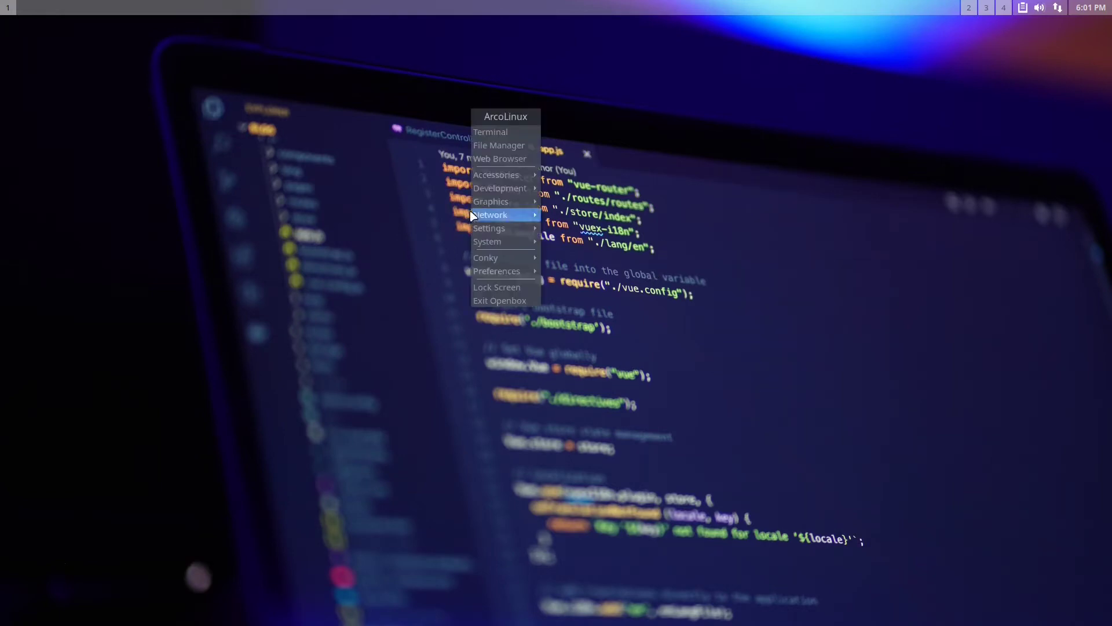
Apply blue-earth-2880x1800.jpg as the desktop wallpaper in Nitrogen
{"action": "mouse_move", "coordinate": [499, 275]}
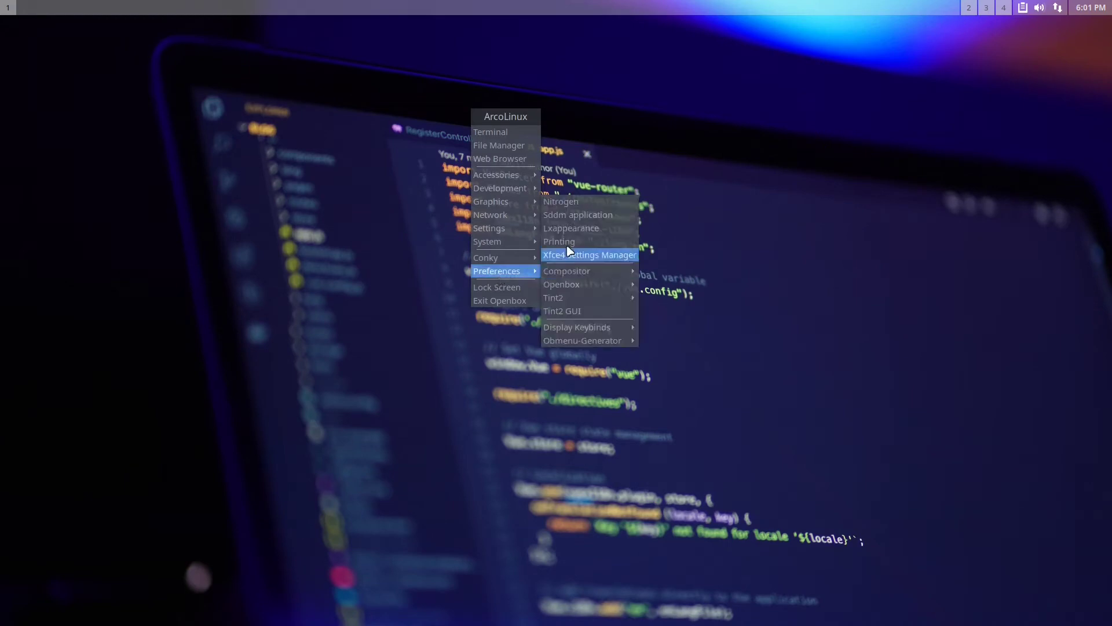
{"action": "left_click", "coordinate": [580, 205]}
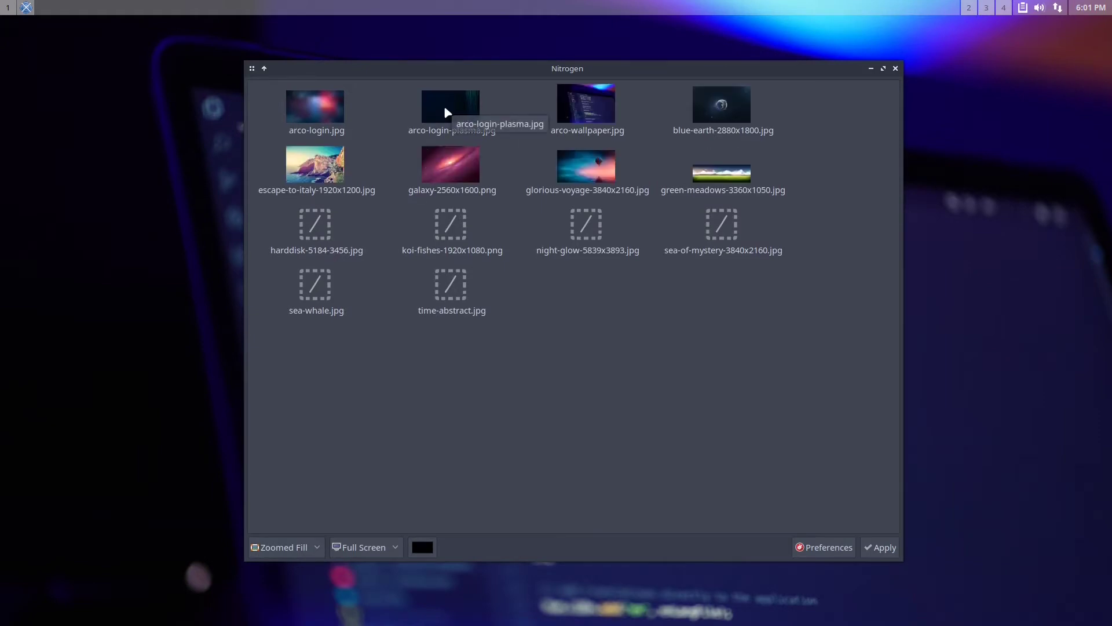
{"action": "left_click", "coordinate": [725, 114]}
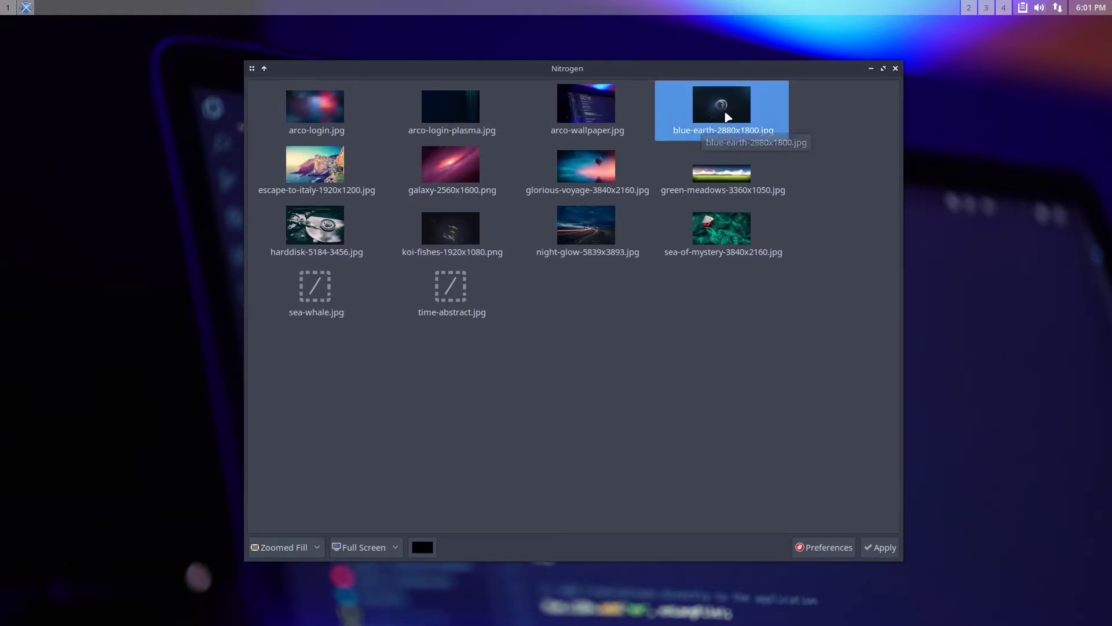
{"action": "left_click", "coordinate": [882, 548]}
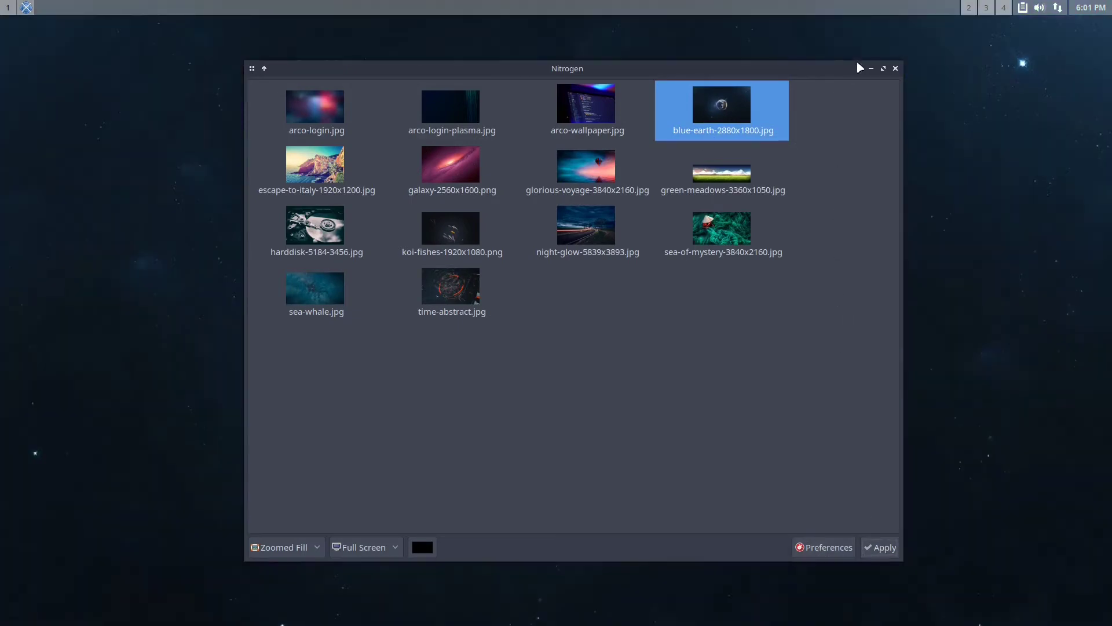
Close Nitrogen and run obconf in a new terminal from the desktop menu
{"action": "left_click", "coordinate": [895, 69]}
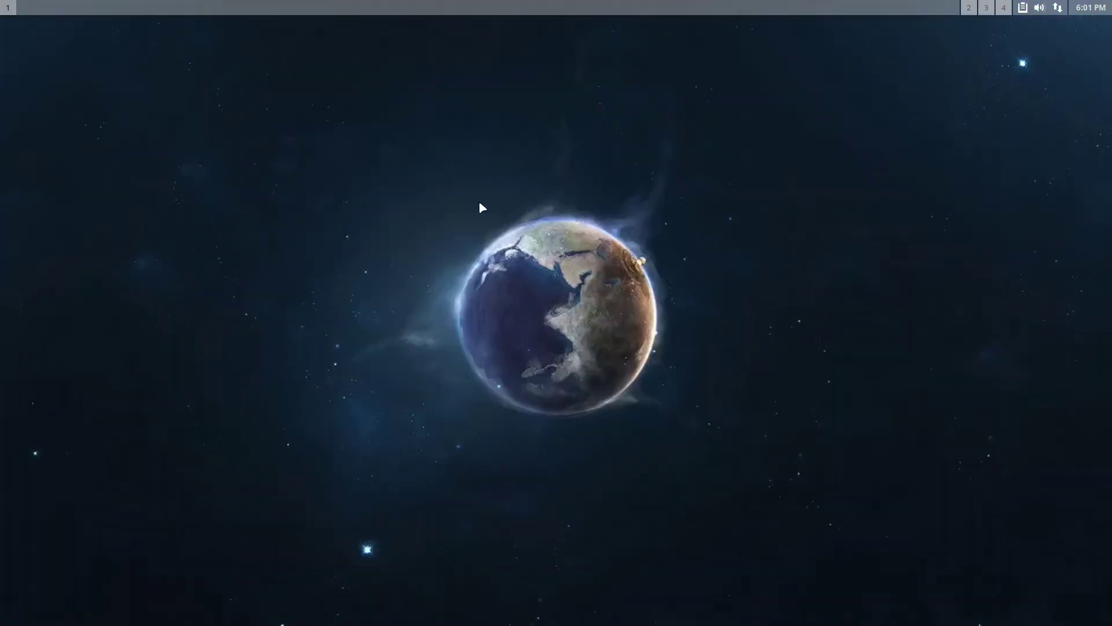
{"action": "right_click", "coordinate": [352, 193]}
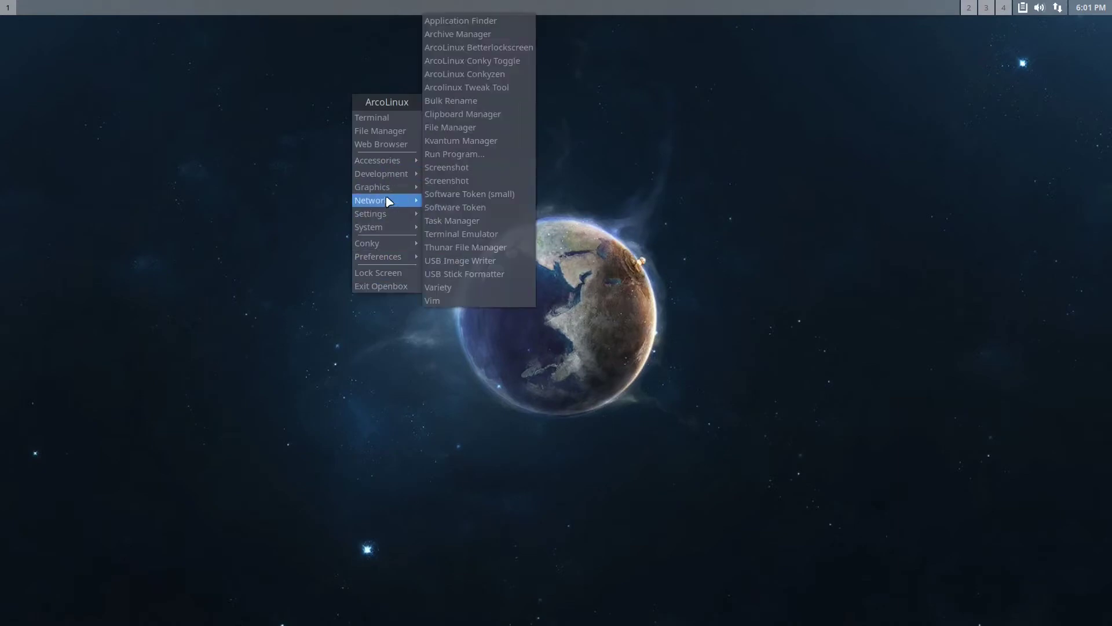
{"action": "left_click", "coordinate": [382, 117]}
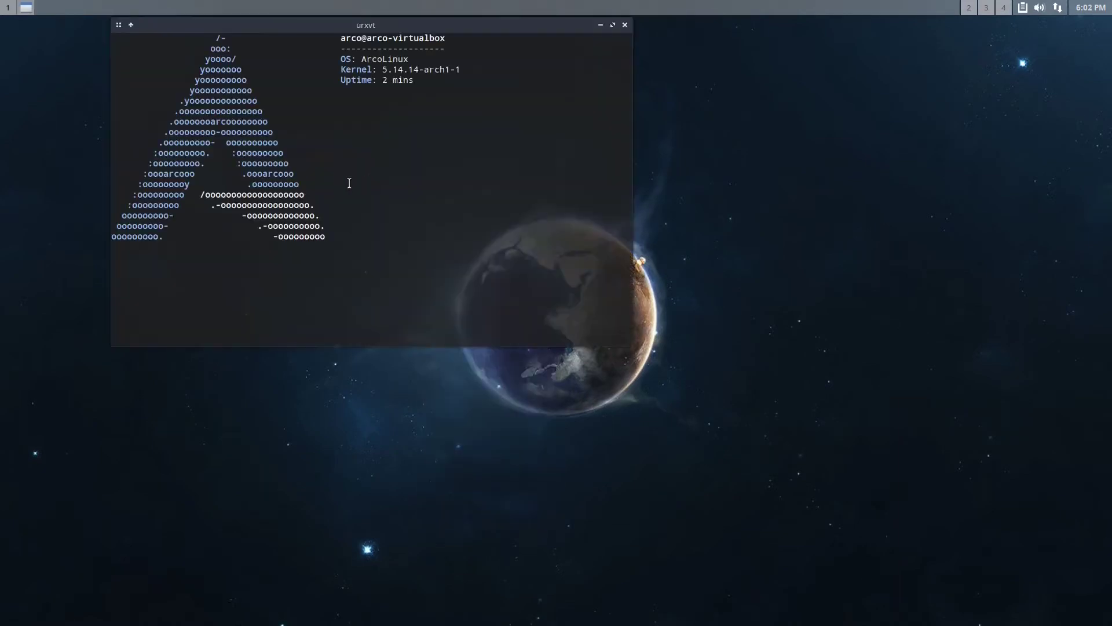
{"action": "type", "text": "o"}
{"action": "type", "text": "bconf"}
{"action": "key", "text": "Return"}
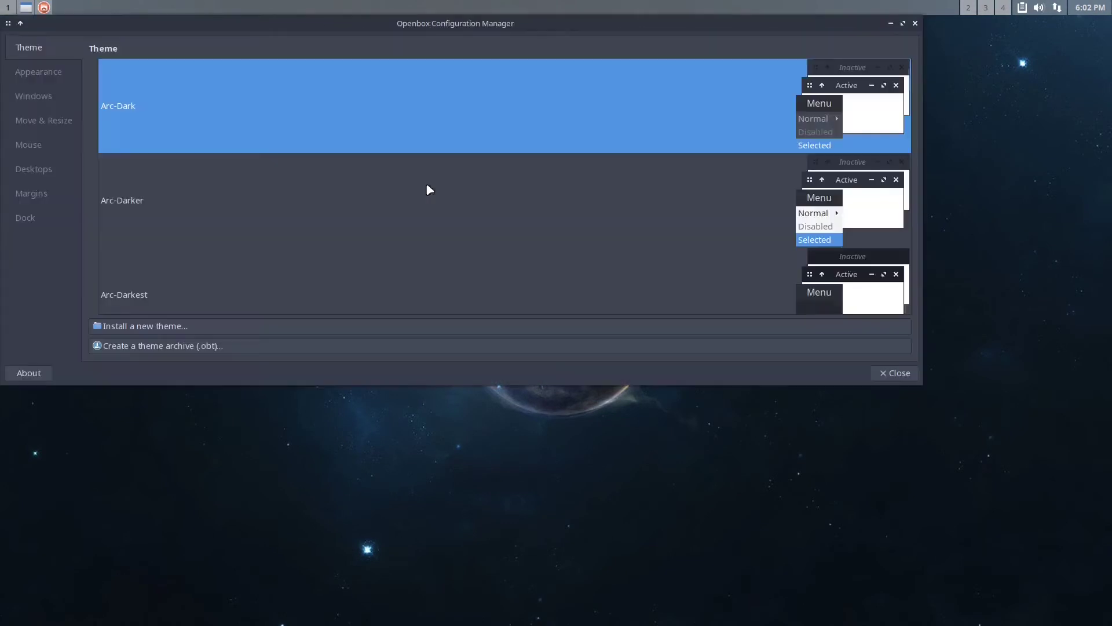
Scroll the Theme list, apply the Onyx window theme, and close the Openbox Configuration Manager
{"action": "scroll", "coordinate": [298, 205], "scroll_direction": "down", "scroll_amount": 3}
{"action": "scroll", "coordinate": [324, 219], "scroll_direction": "down", "scroll_amount": 3}
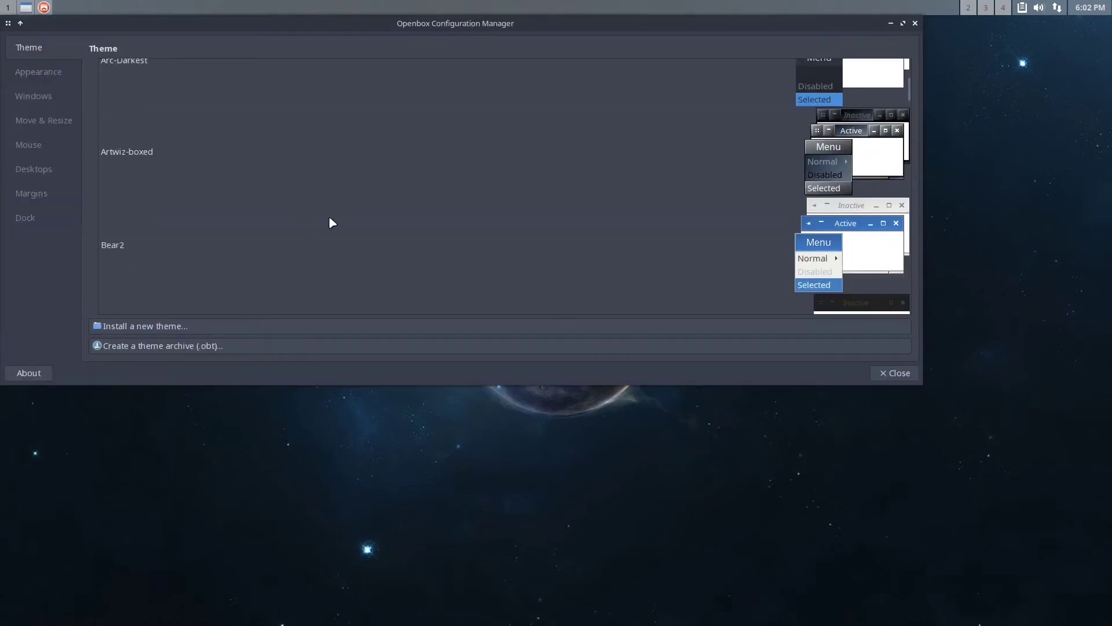
{"action": "left_click_drag", "start_coordinate": [909, 94], "coordinate": [902, 251]}
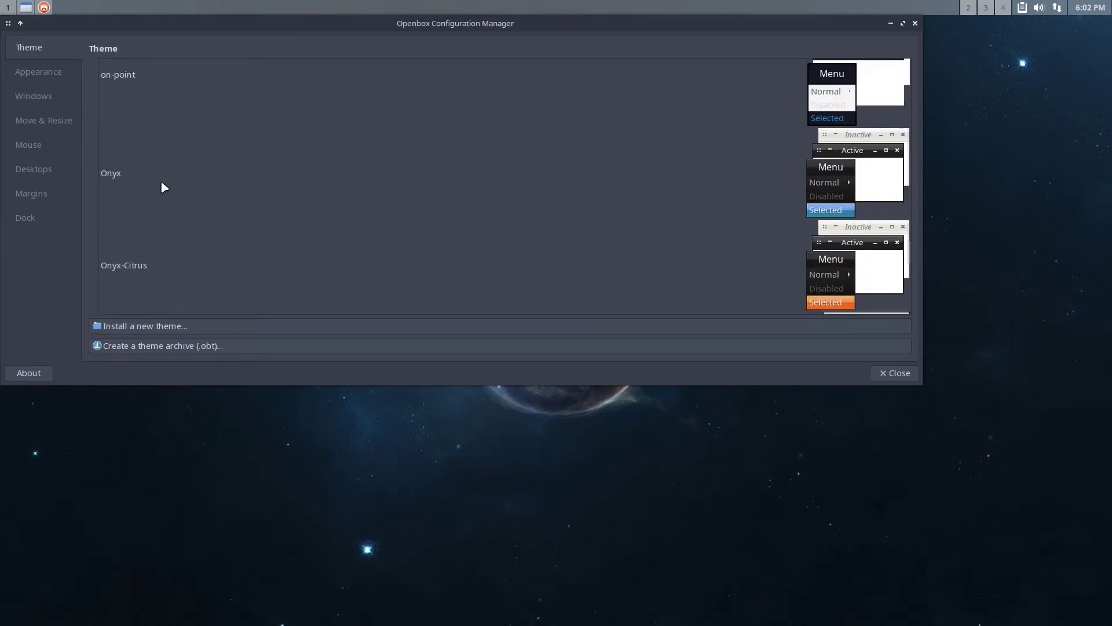
{"action": "left_click", "coordinate": [164, 184]}
{"action": "left_click", "coordinate": [901, 374]}
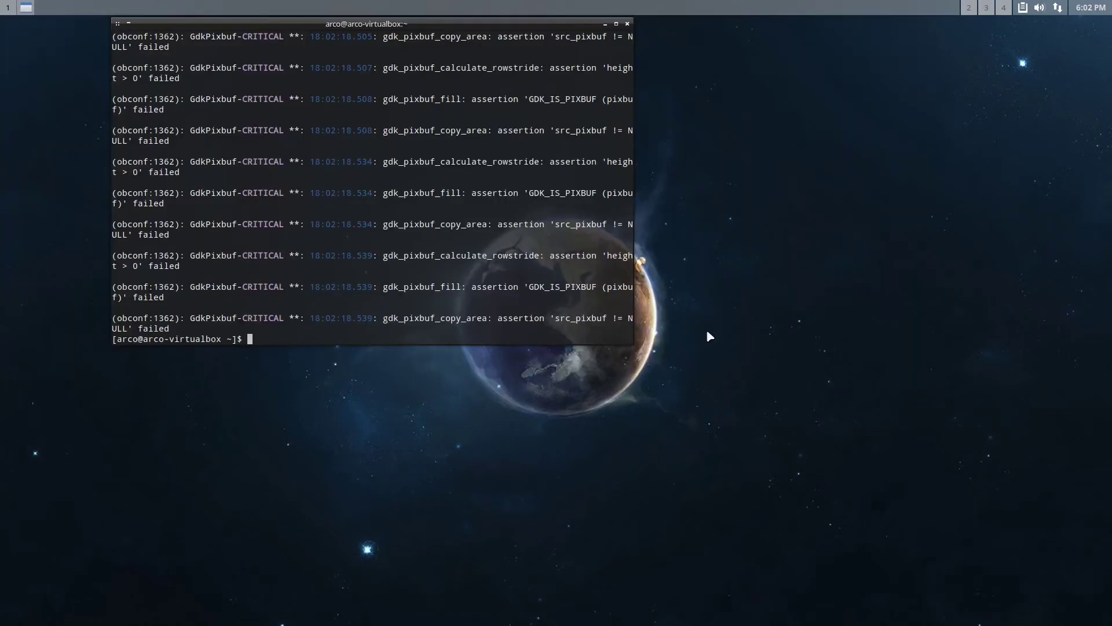
Close the urxvt terminal and start a fresh terminal from the desktop root menu
{"action": "left_click", "coordinate": [628, 25]}
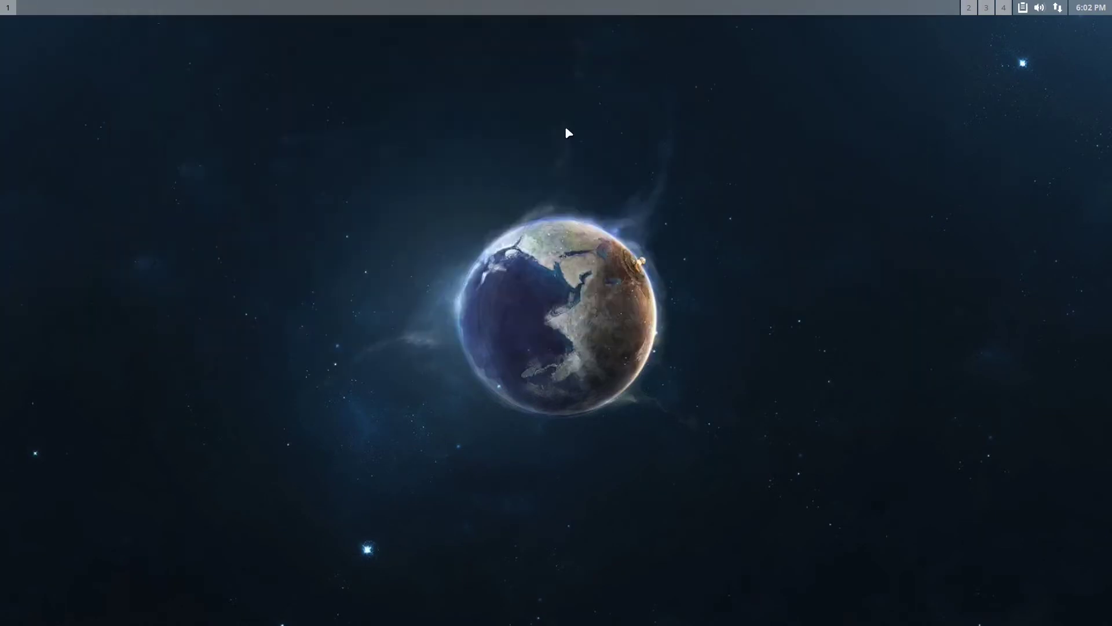
{"action": "right_click", "coordinate": [333, 246]}
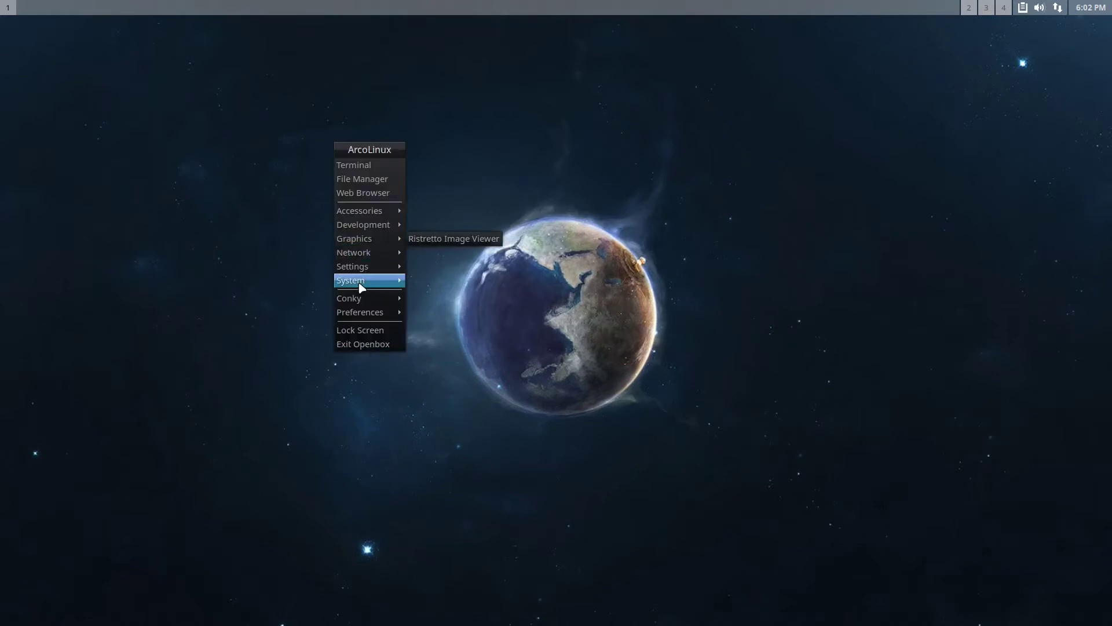
{"action": "left_click", "coordinate": [371, 165]}
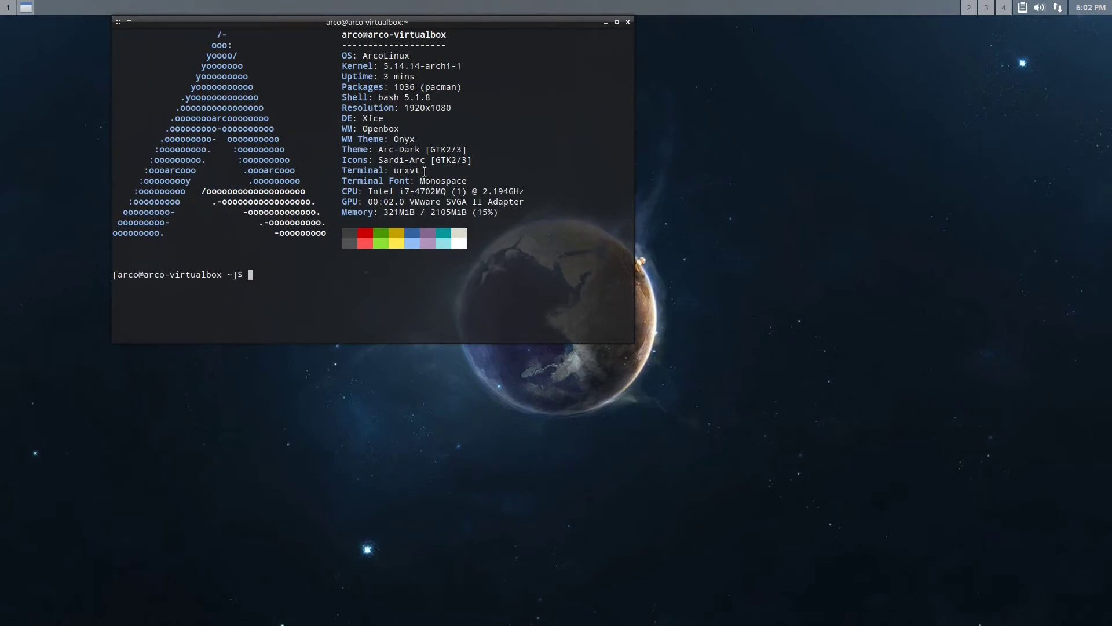
Close that terminal and launch the Web Browser from the Openbox root menu
{"action": "left_click", "coordinate": [627, 23]}
{"action": "right_click", "coordinate": [577, 130]}
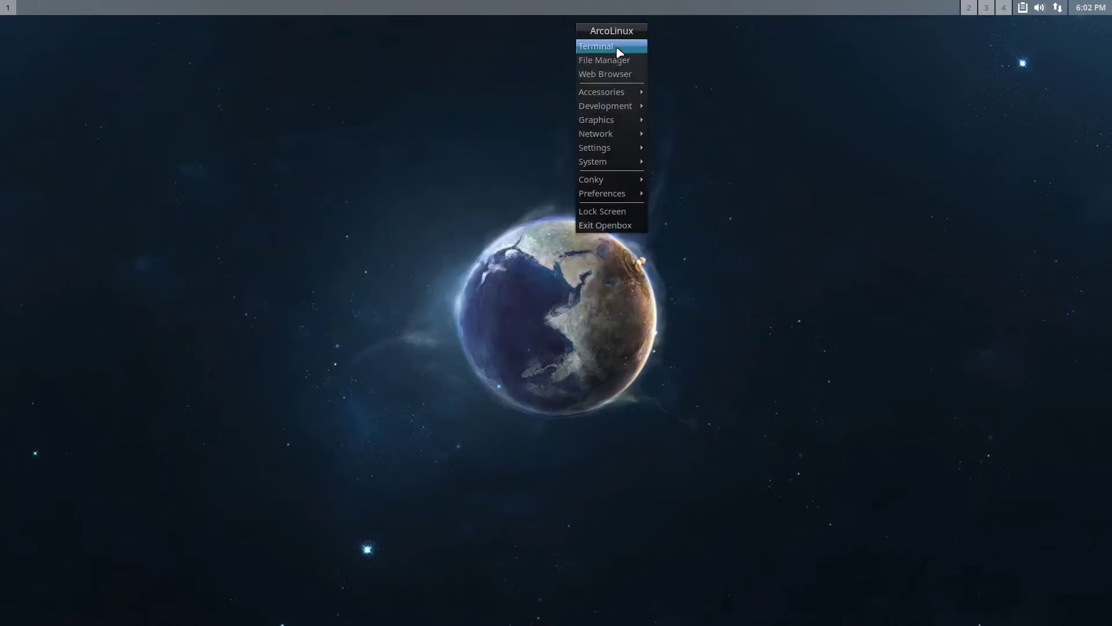
{"action": "left_click", "coordinate": [616, 74]}
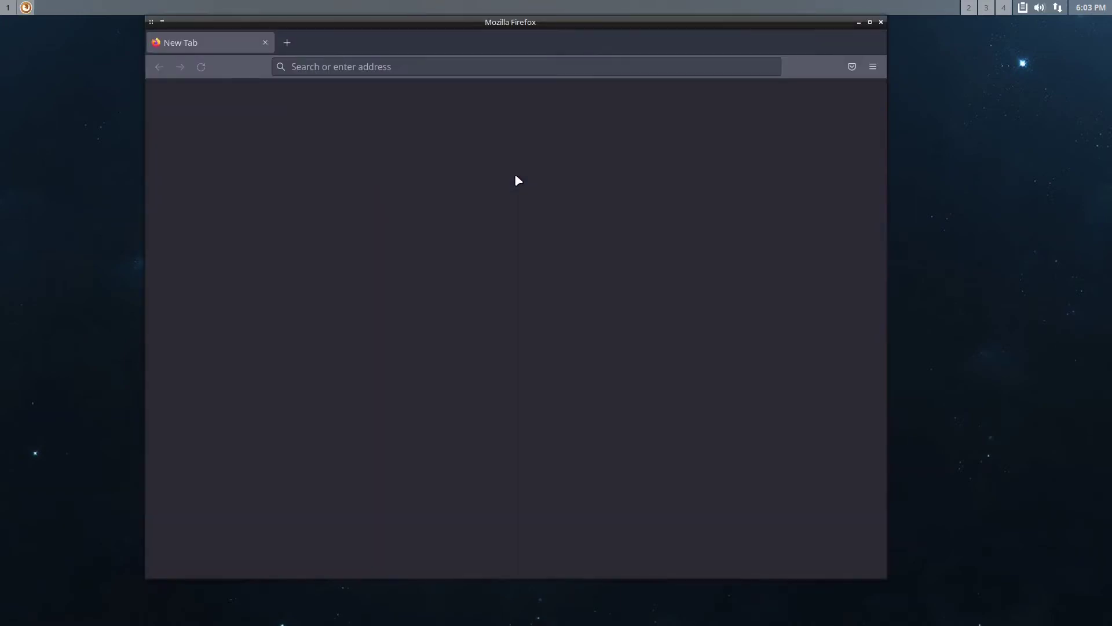
{"action": "left_click", "coordinate": [869, 21]}
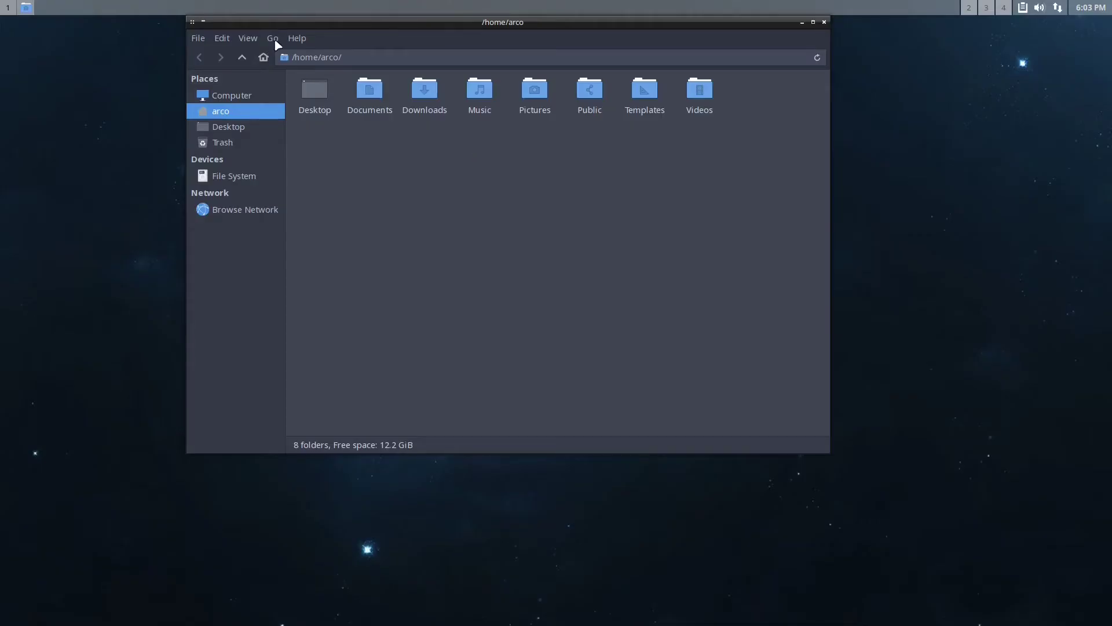
{"action": "left_click", "coordinate": [824, 22]}
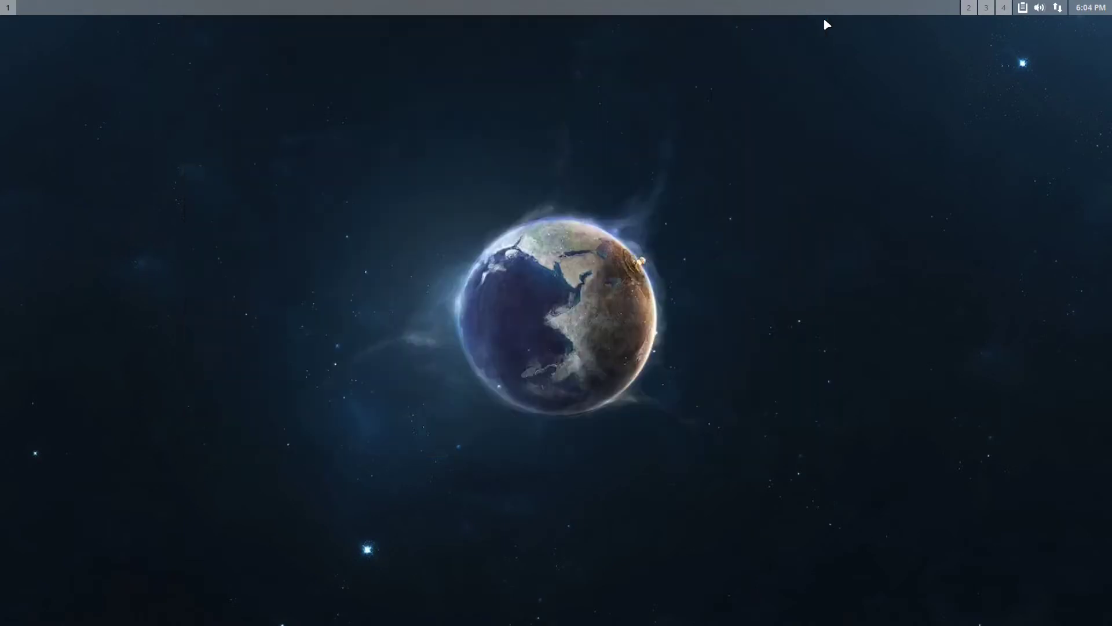
Open a terminal from the root menu and run pacman -Syu
{"action": "right_click", "coordinate": [429, 164]}
{"action": "left_click", "coordinate": [471, 83]}
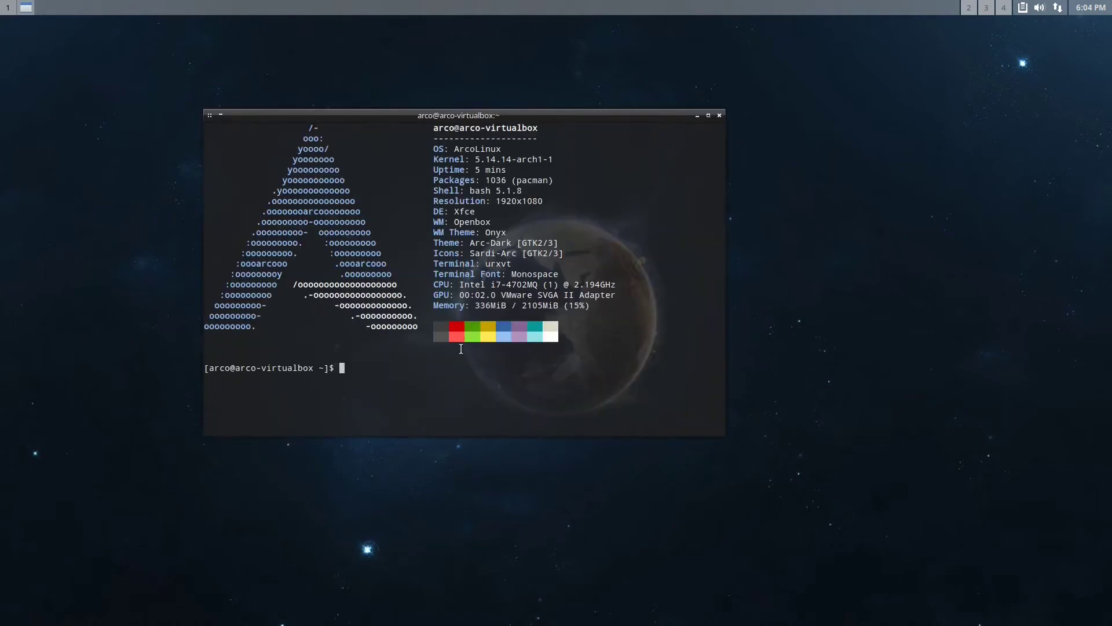
{"action": "type", "text": "pacman -Syu"}
{"action": "key", "text": "Return"}
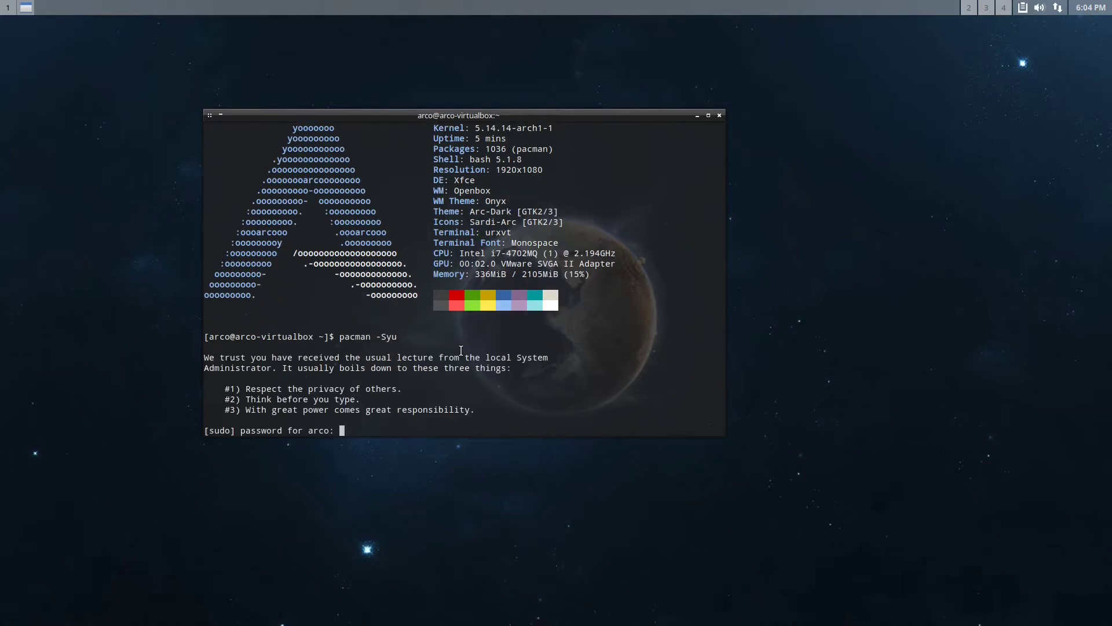
Authenticate, answer y to replace xdg-desktop-portal-gtk, decline the 961.64 MiB upgrade, then exit the terminal
{"action": "key", "text": "Return"}
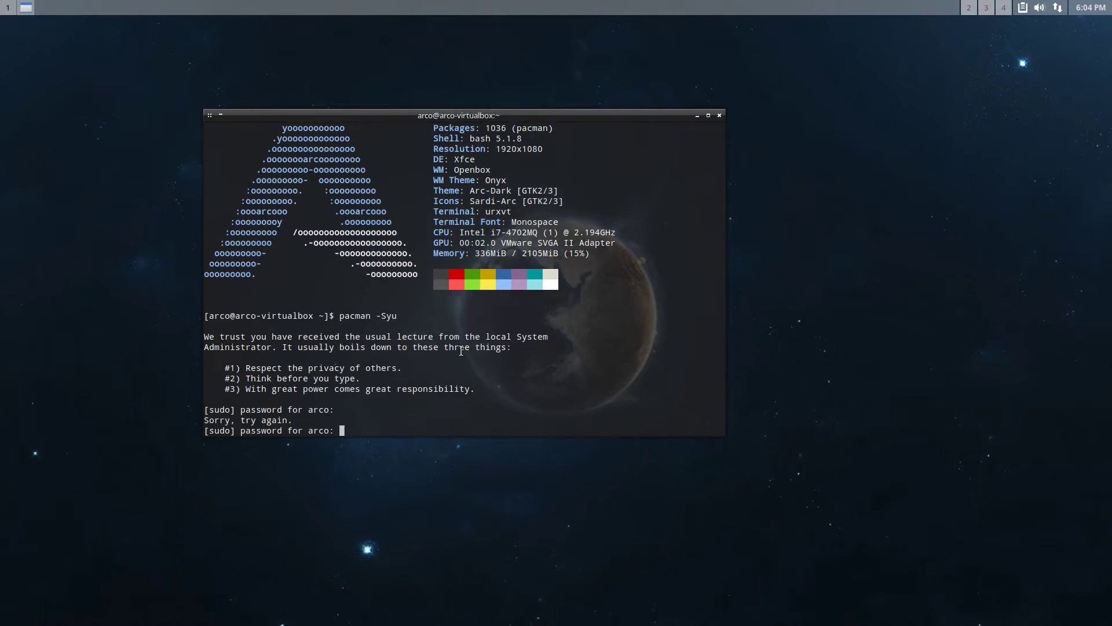
{"action": "key", "text": "Return"}
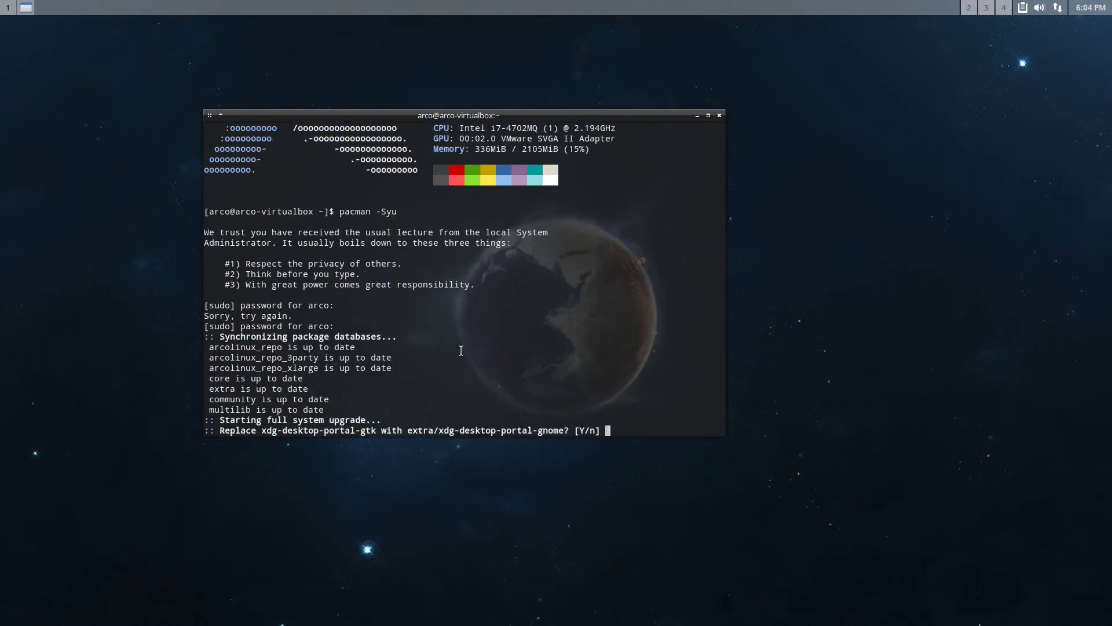
{"action": "type", "text": "y"}
{"action": "key", "text": "Return"}
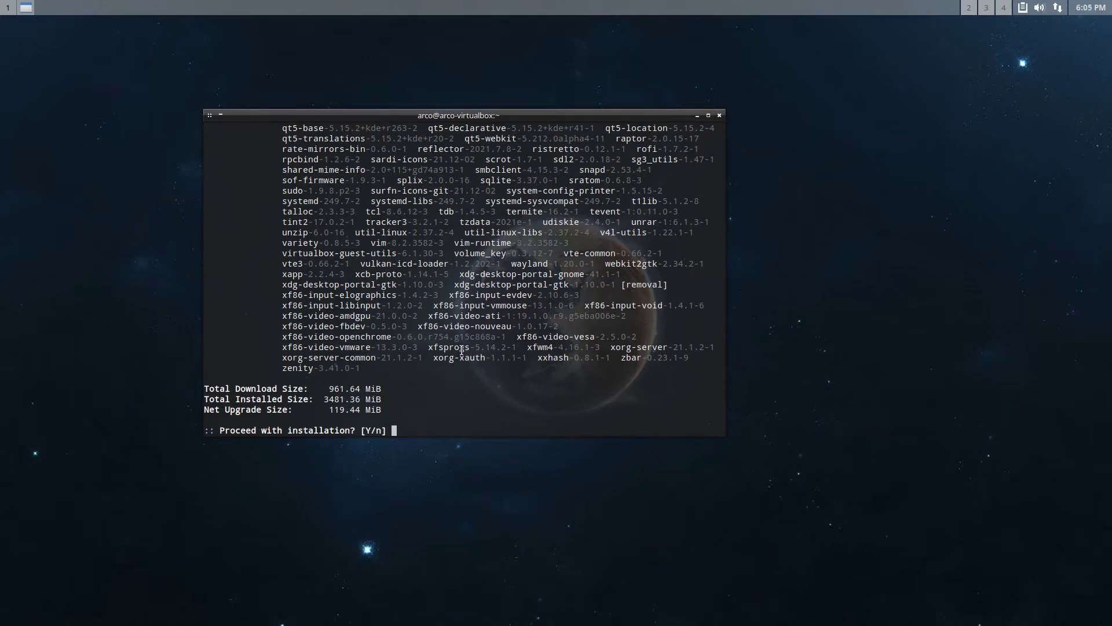
{"action": "type", "text": "n"}
{"action": "key", "text": "Return"}
{"action": "key", "text": "ctrl+d"}
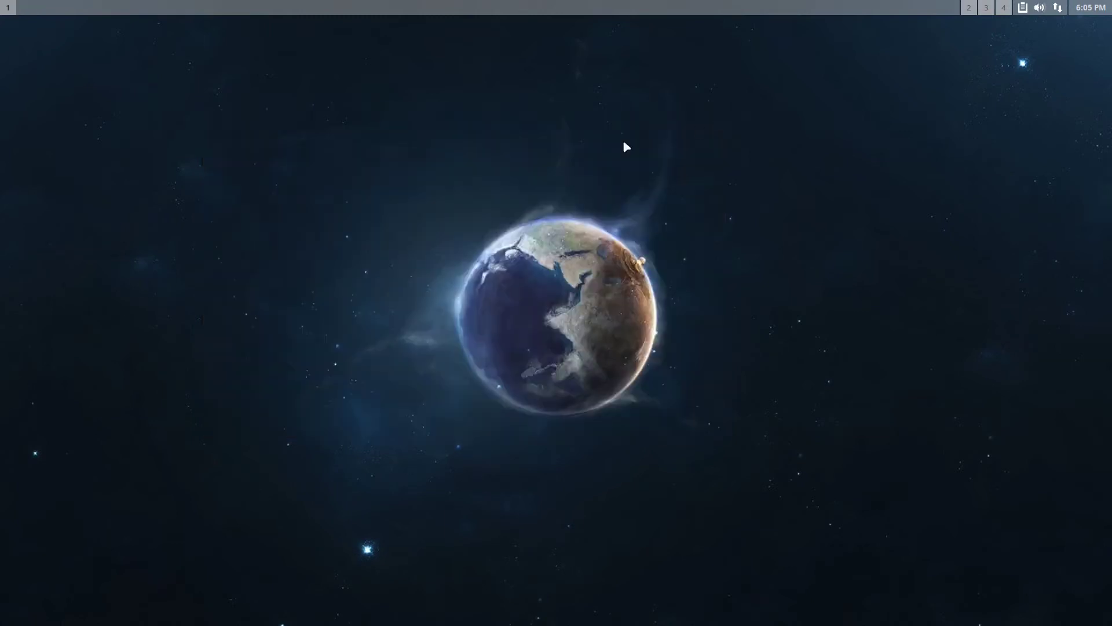
Launch ArcoLinux Conkyzen from Accessories and apply a conky to the desktop
{"action": "right_click", "coordinate": [481, 150]}
{"action": "mouse_move", "coordinate": [519, 114]}
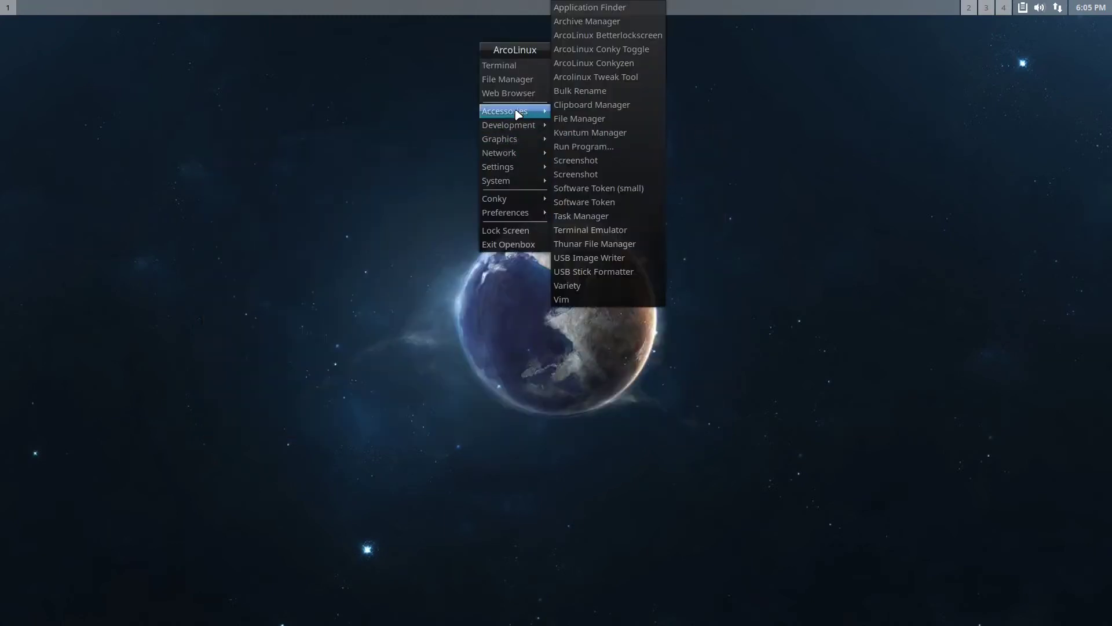
{"action": "left_click", "coordinate": [623, 64]}
{"action": "left_click", "coordinate": [589, 460]}
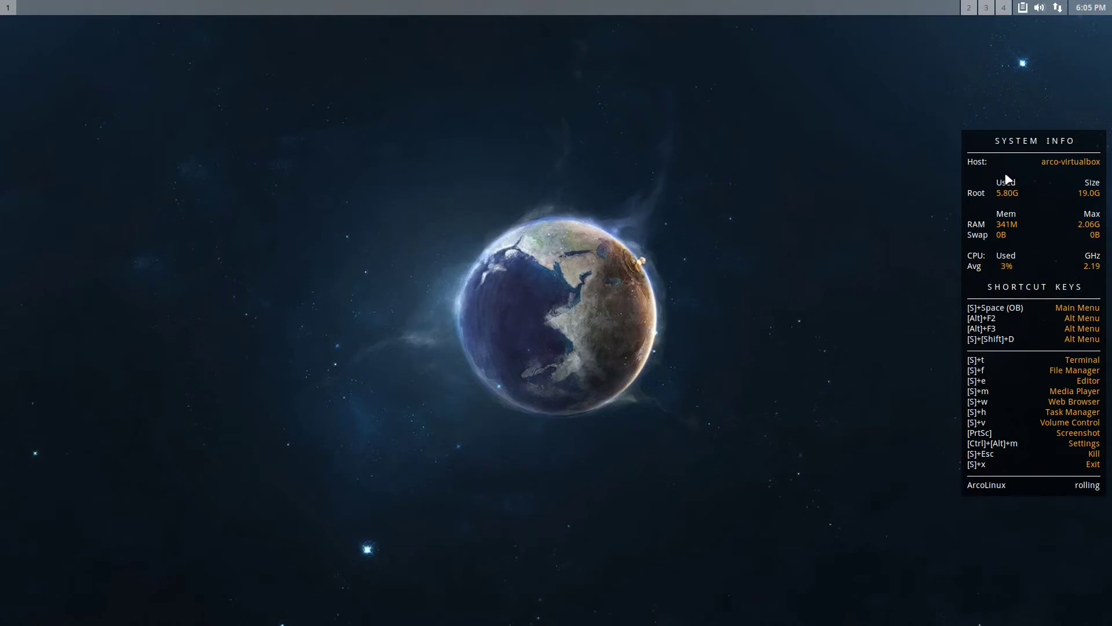
Browse the Network, Accessories, Development and Settings submenus of the desktop menu
{"action": "right_click", "coordinate": [390, 171]}
{"action": "mouse_move", "coordinate": [392, 172]}
{"action": "mouse_move", "coordinate": [427, 132]}
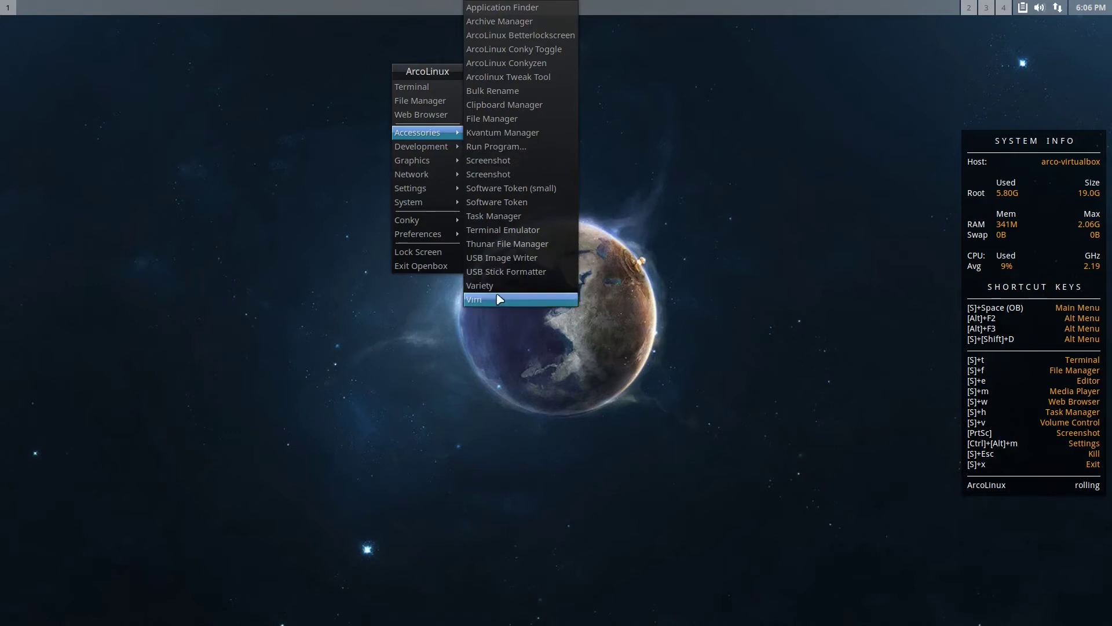
{"action": "mouse_move", "coordinate": [436, 152]}
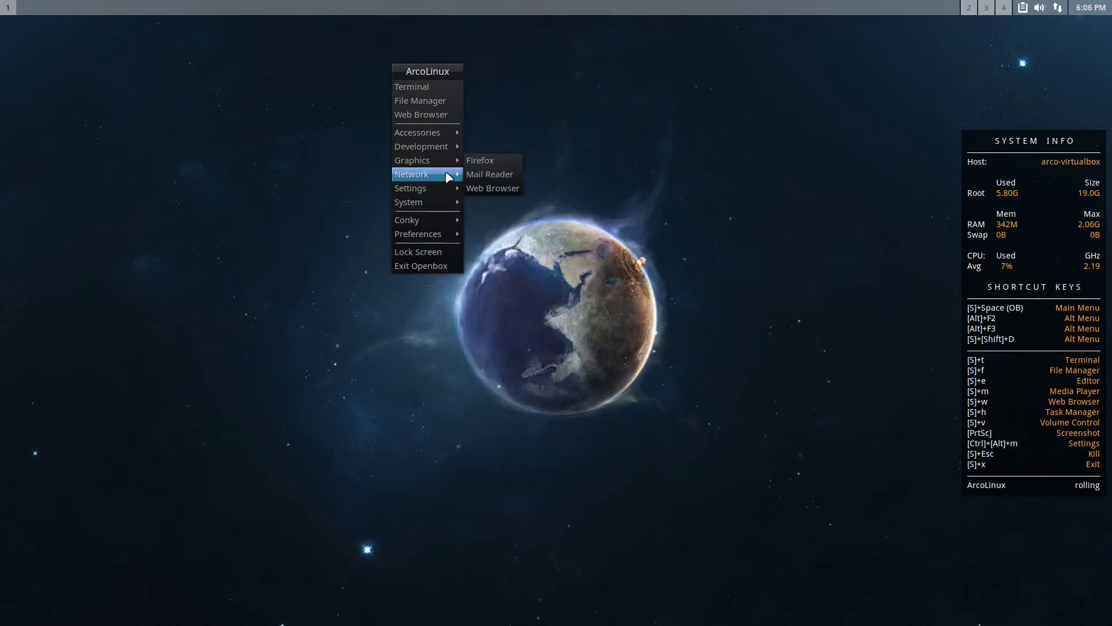
{"action": "mouse_move", "coordinate": [446, 186]}
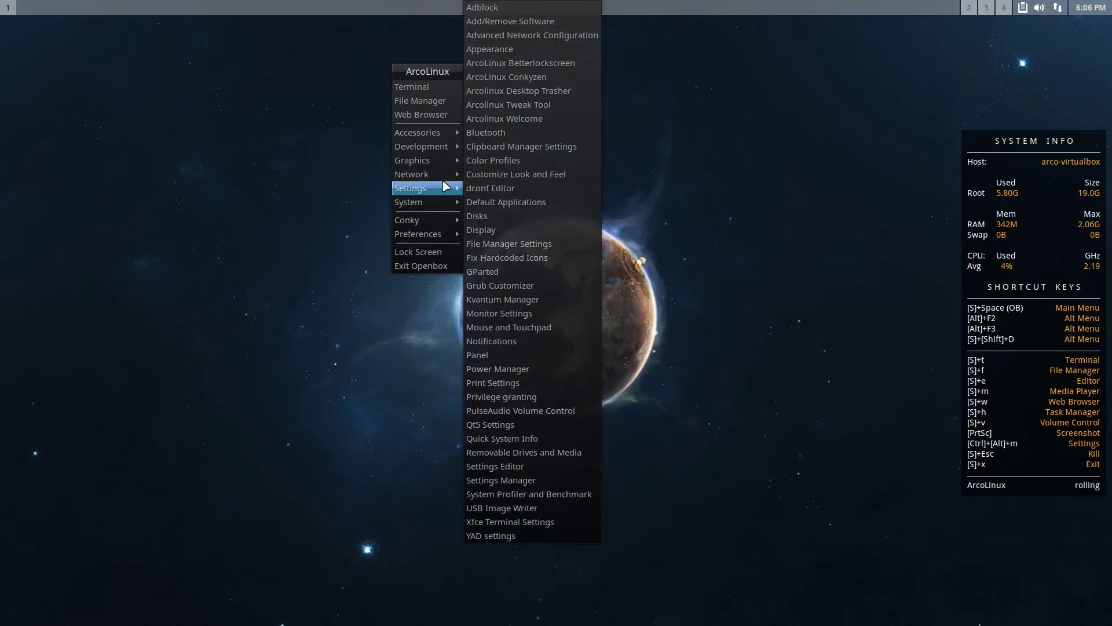
Open Add/Remove Software, list installed packages sorted by size, and open firefox's details
{"action": "left_click", "coordinate": [526, 26]}
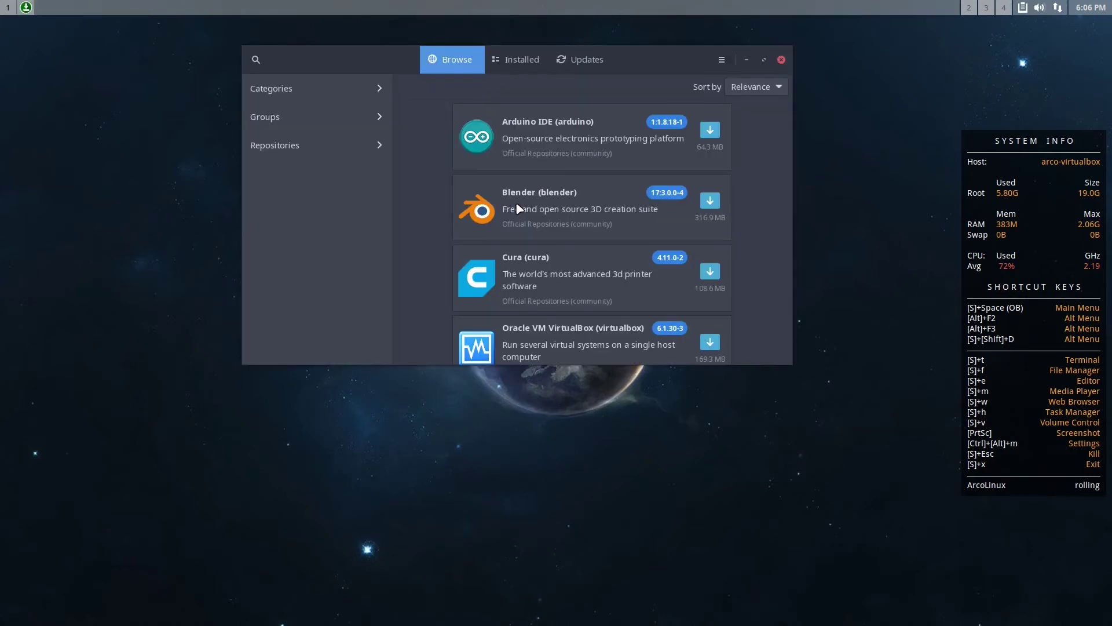
{"action": "scroll", "coordinate": [582, 167], "scroll_direction": "down", "scroll_amount": 5}
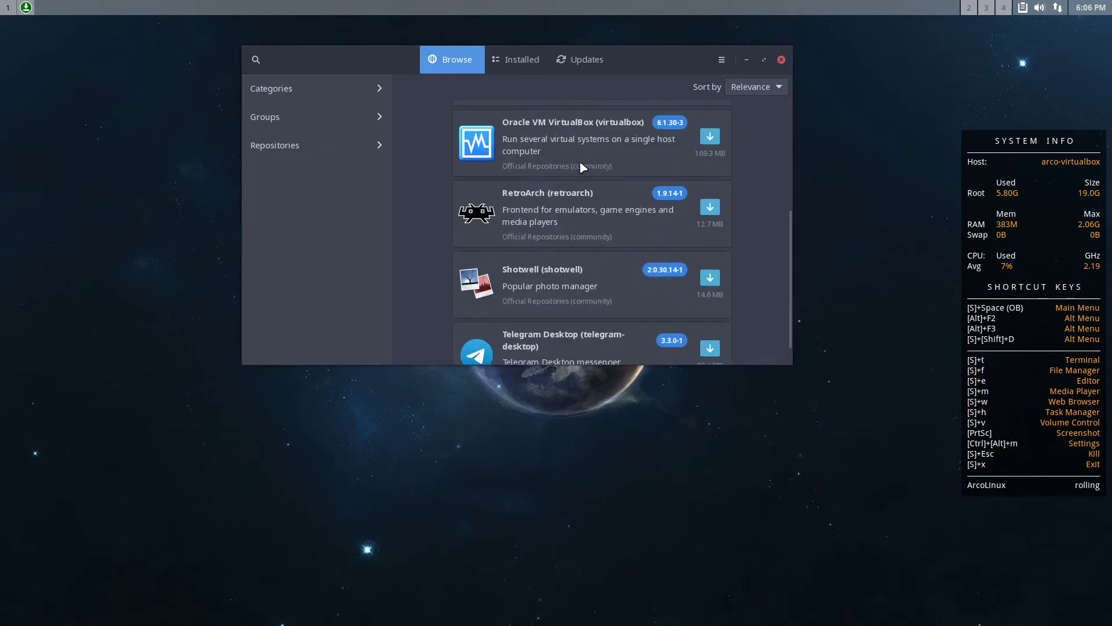
{"action": "scroll", "coordinate": [583, 167], "scroll_direction": "up", "scroll_amount": 5}
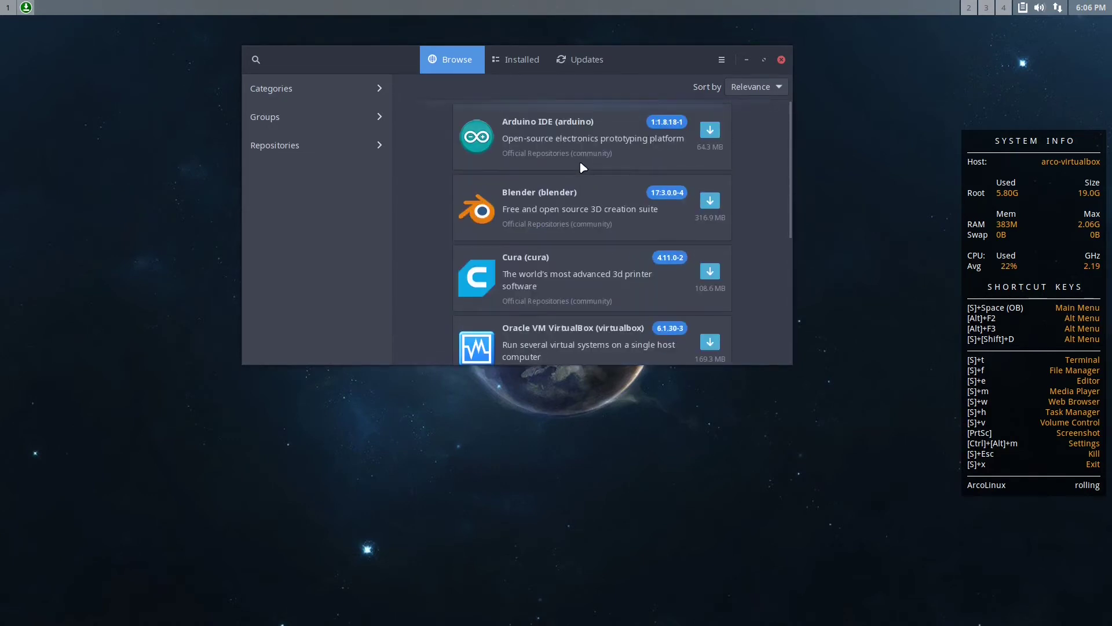
{"action": "left_click", "coordinate": [523, 62]}
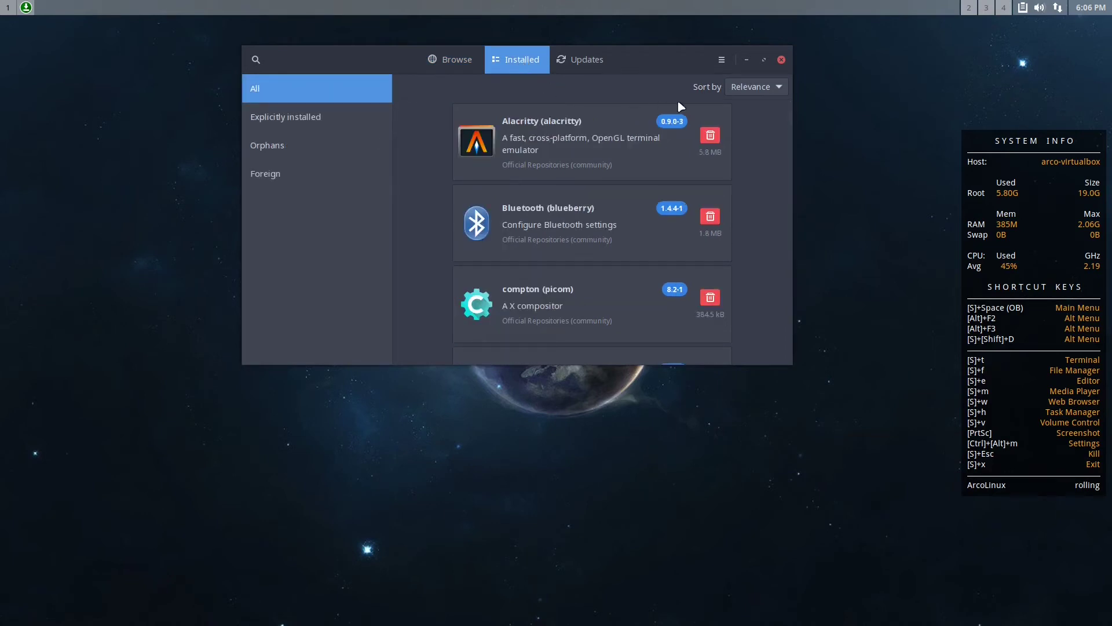
{"action": "left_click", "coordinate": [756, 92]}
{"action": "left_click", "coordinate": [742, 144]}
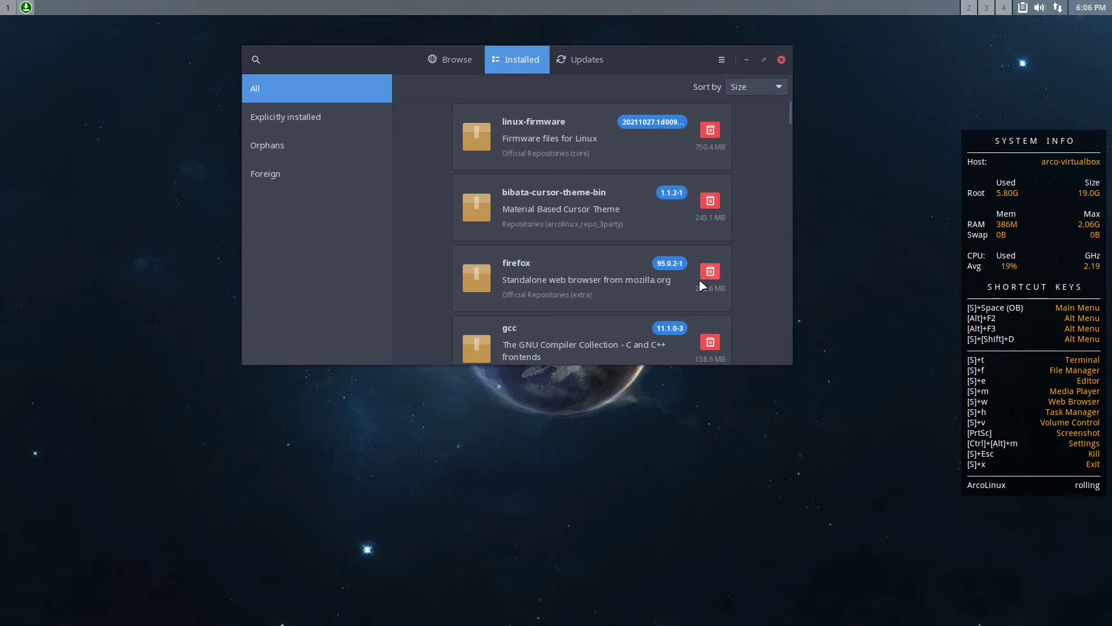
{"action": "left_click", "coordinate": [547, 282]}
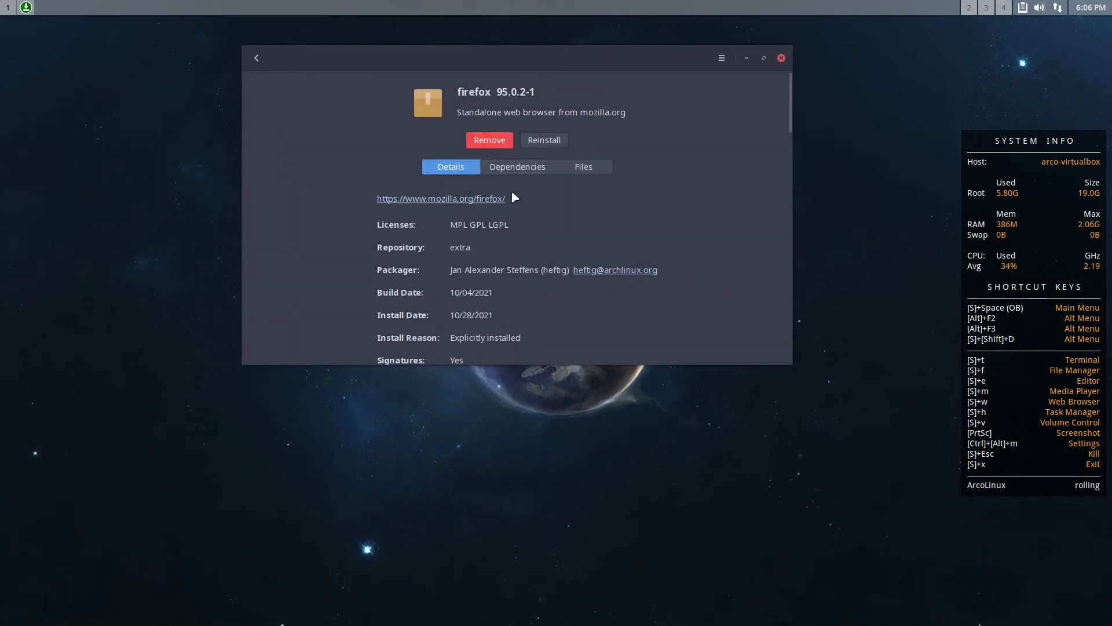
Mark firefox 95.0.2-1 for reinstall, apply the transaction, and authenticate with the account password
{"action": "left_click", "coordinate": [545, 141]}
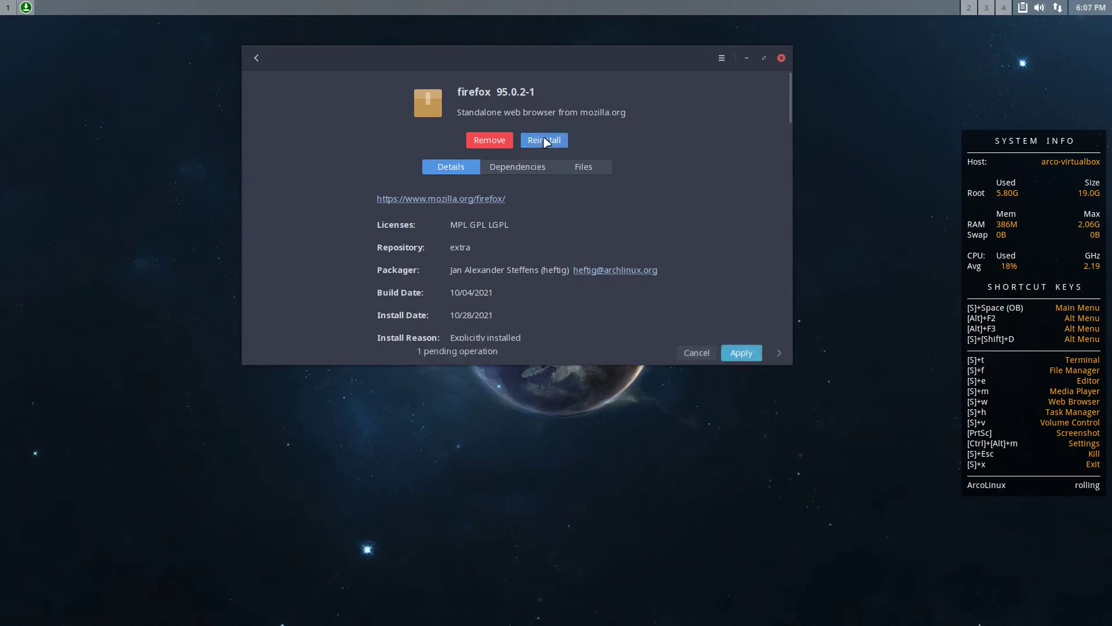
{"action": "left_click", "coordinate": [742, 353]}
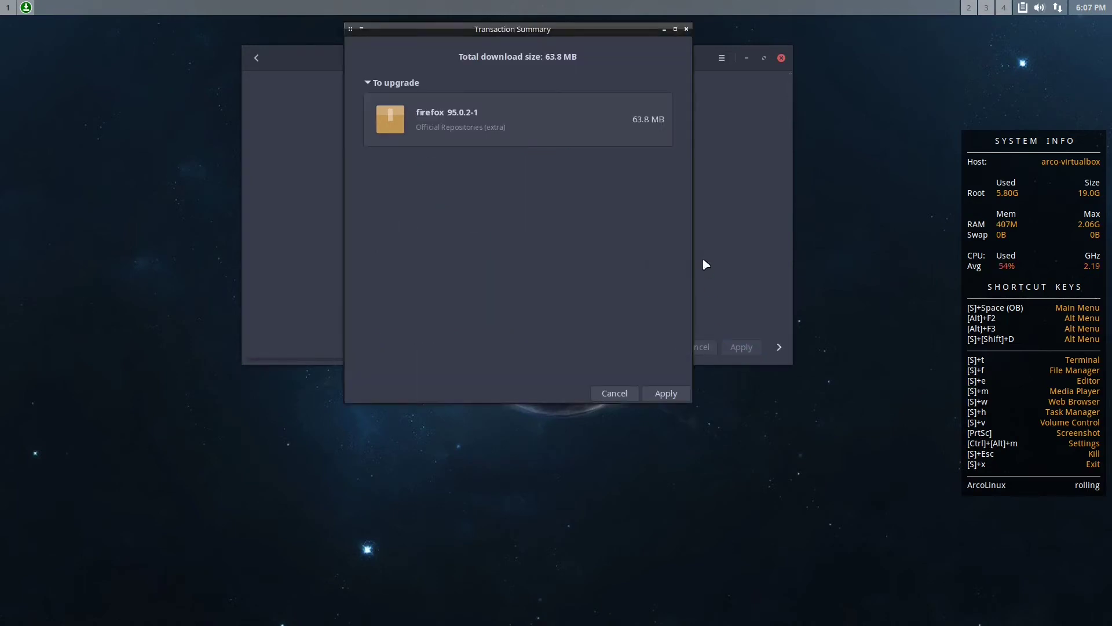
{"action": "left_click", "coordinate": [666, 394]}
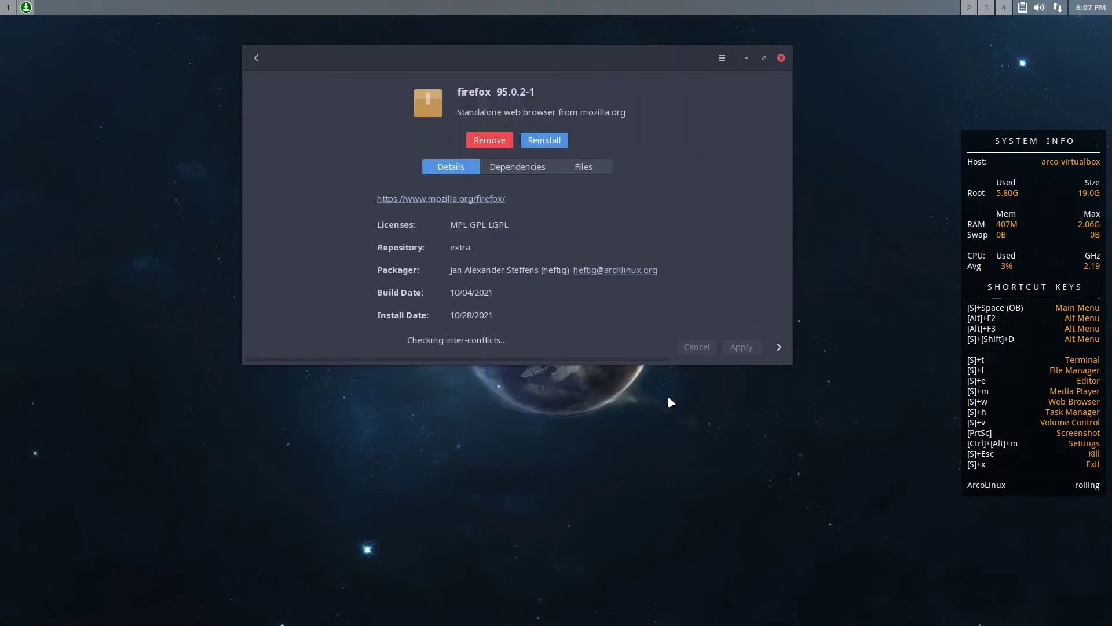
{"action": "type", "text": "test"}
{"action": "left_click", "coordinate": [675, 401]}
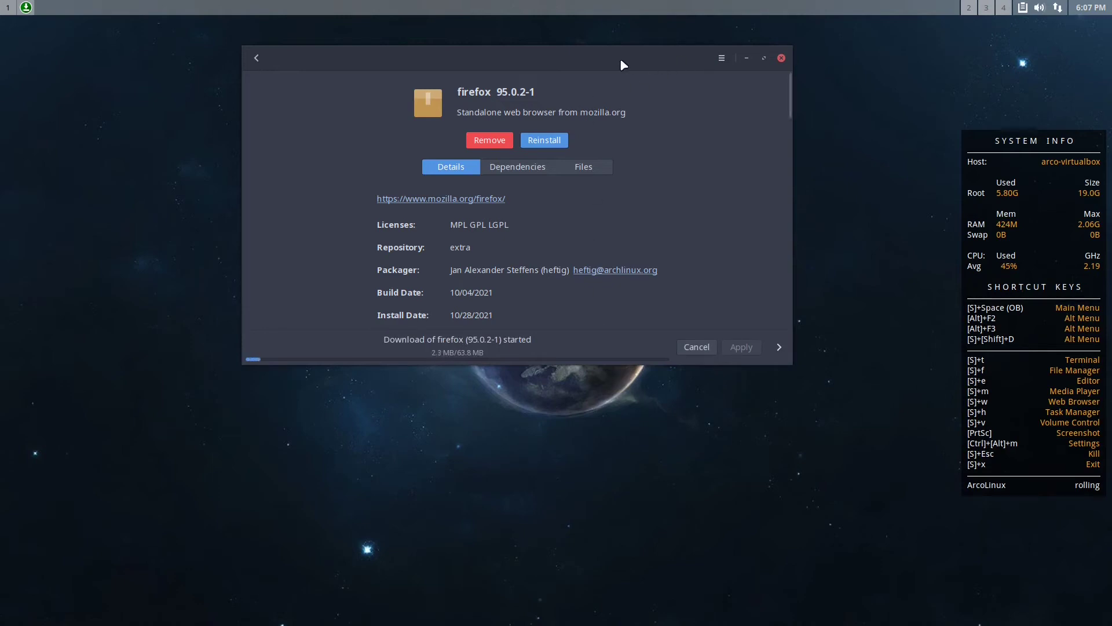
Move the Pamac window left and open the Preferences submenu of the desktop root menu
{"action": "left_click_drag", "start_coordinate": [599, 60], "coordinate": [401, 94]}
{"action": "right_click", "coordinate": [640, 143]}
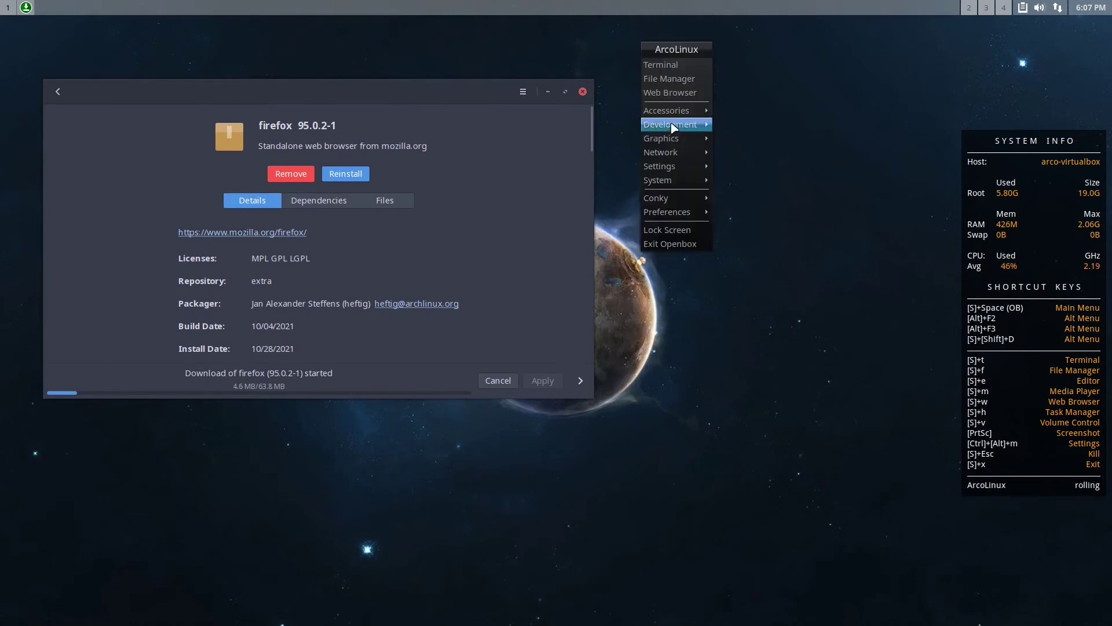
{"action": "mouse_move", "coordinate": [678, 168]}
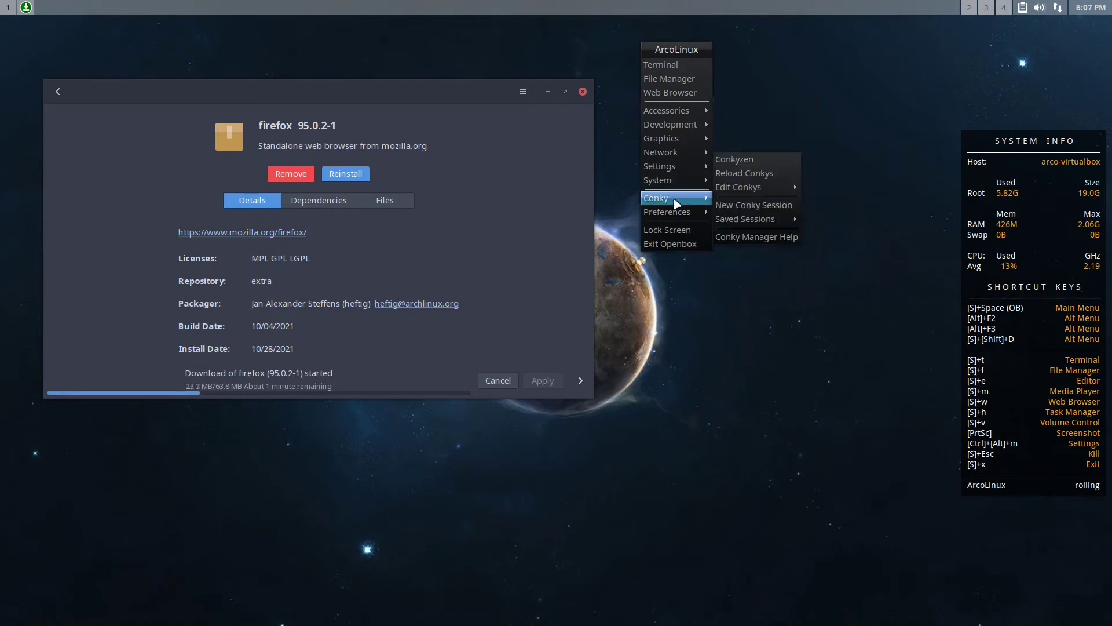
{"action": "mouse_move", "coordinate": [681, 218]}
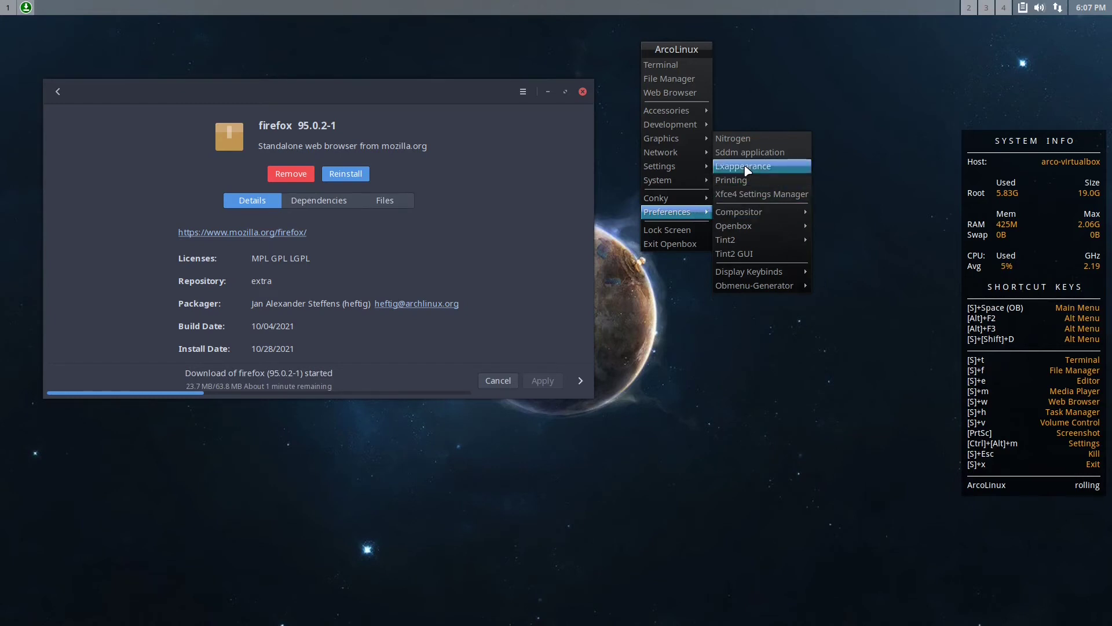
Browse the Compositor, Openbox, Tint2 and Tint2 GUI entries, then open the Display Keybinds submenu
{"action": "mouse_move", "coordinate": [752, 216]}
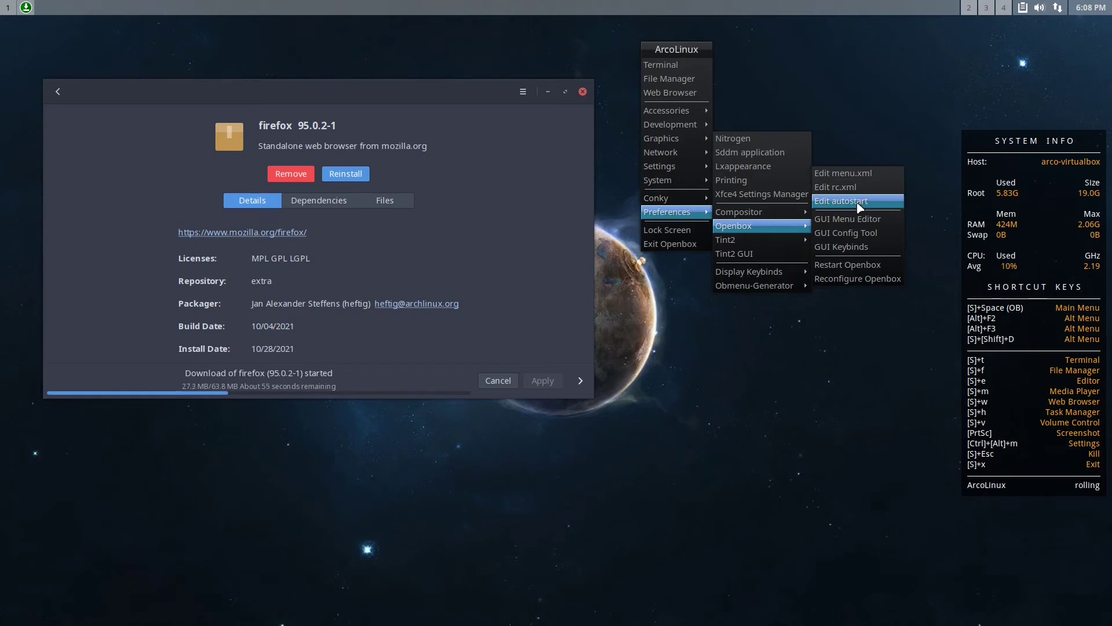
{"action": "mouse_move", "coordinate": [789, 245]}
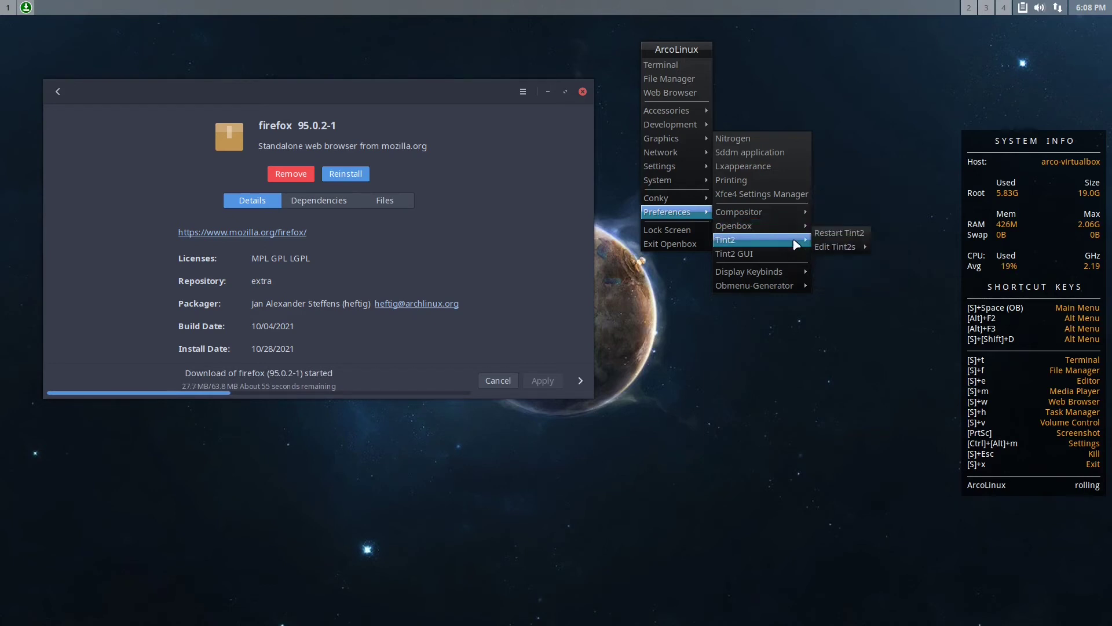
{"action": "mouse_move", "coordinate": [841, 245]}
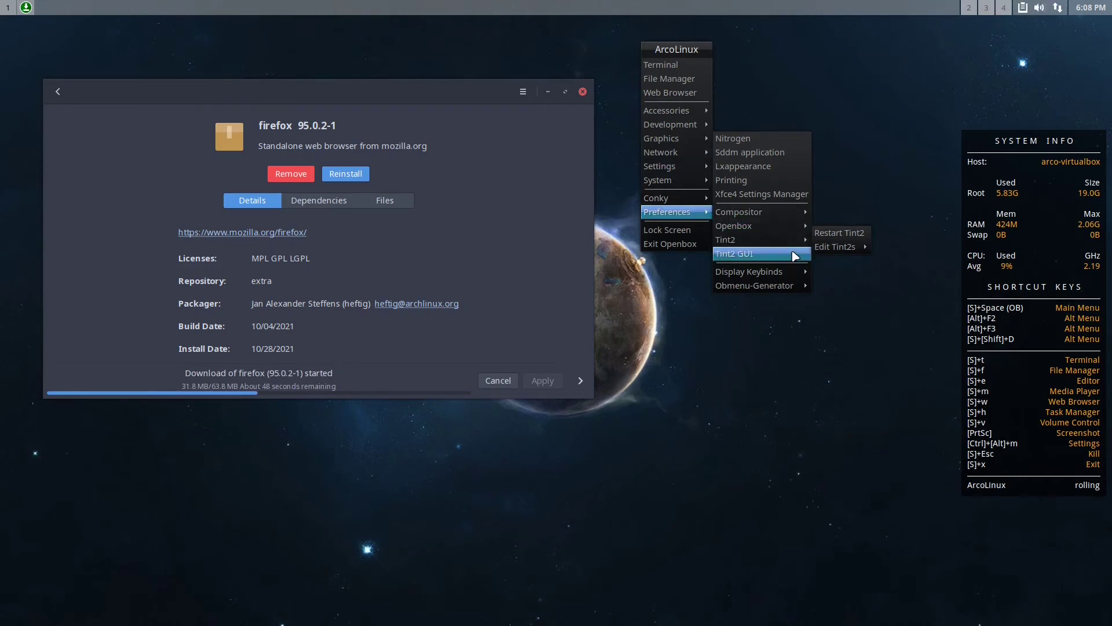
{"action": "mouse_move", "coordinate": [783, 277]}
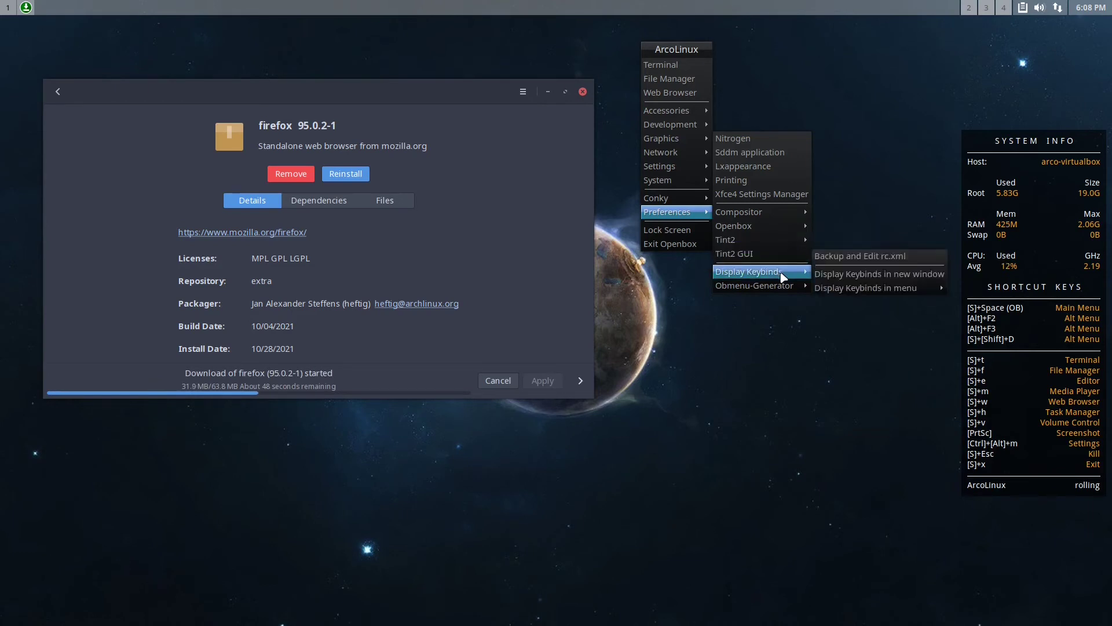
Show the Openbox keybinds in a new window, scroll the list, and select then deselect the W-t entry
{"action": "left_click", "coordinate": [856, 275]}
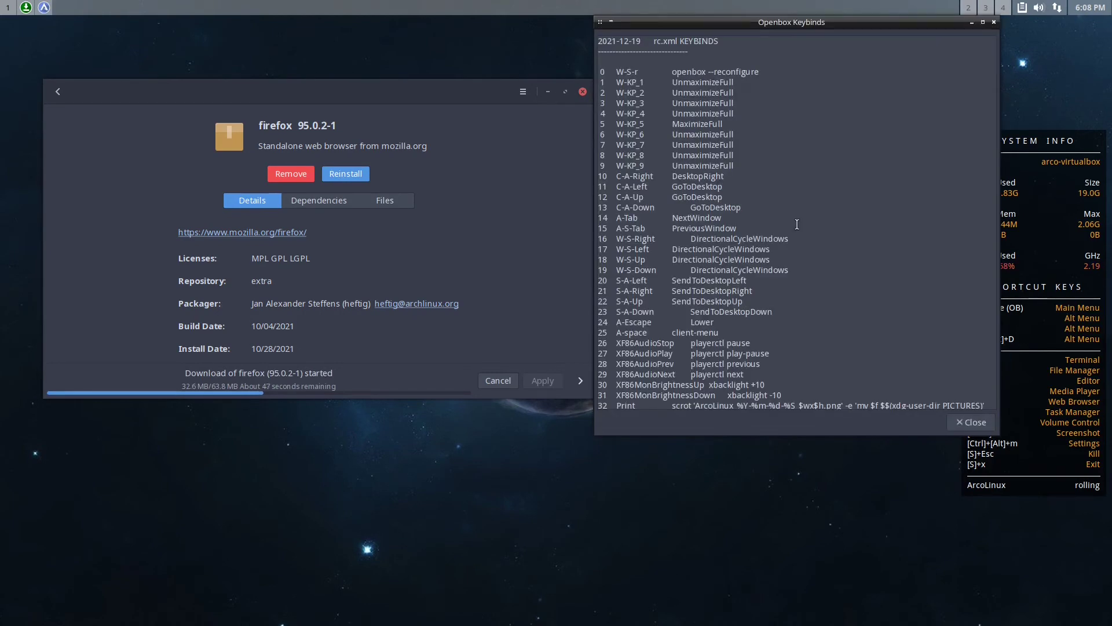
{"action": "scroll", "coordinate": [765, 215], "scroll_direction": "down", "scroll_amount": 20}
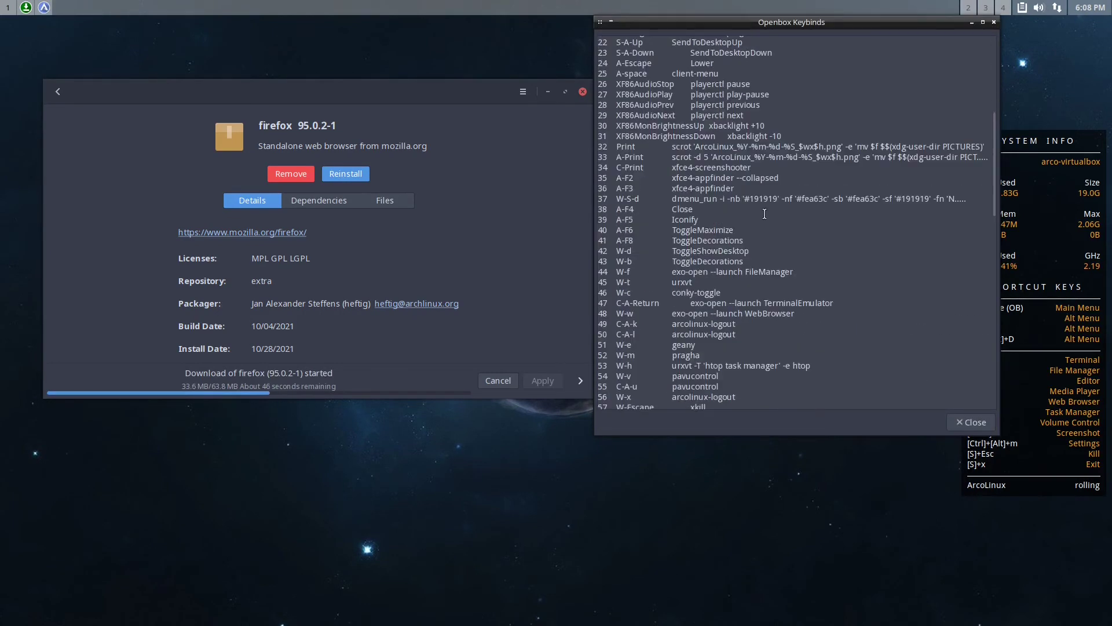
{"action": "scroll", "coordinate": [765, 214], "scroll_direction": "up", "scroll_amount": 20}
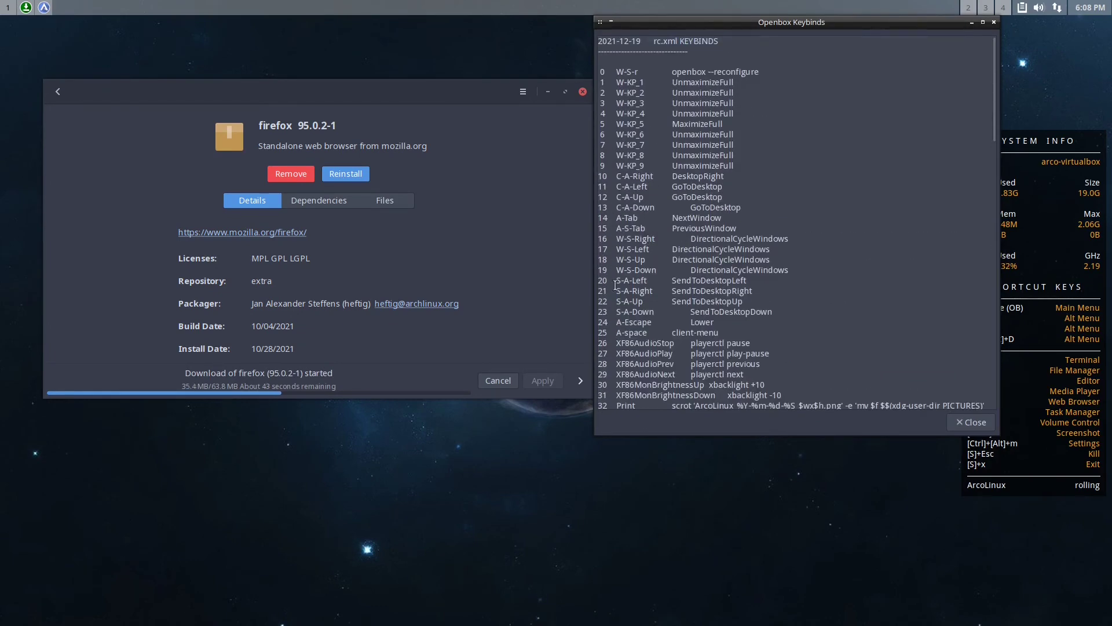
{"action": "scroll", "coordinate": [623, 379], "scroll_direction": "down", "scroll_amount": 7}
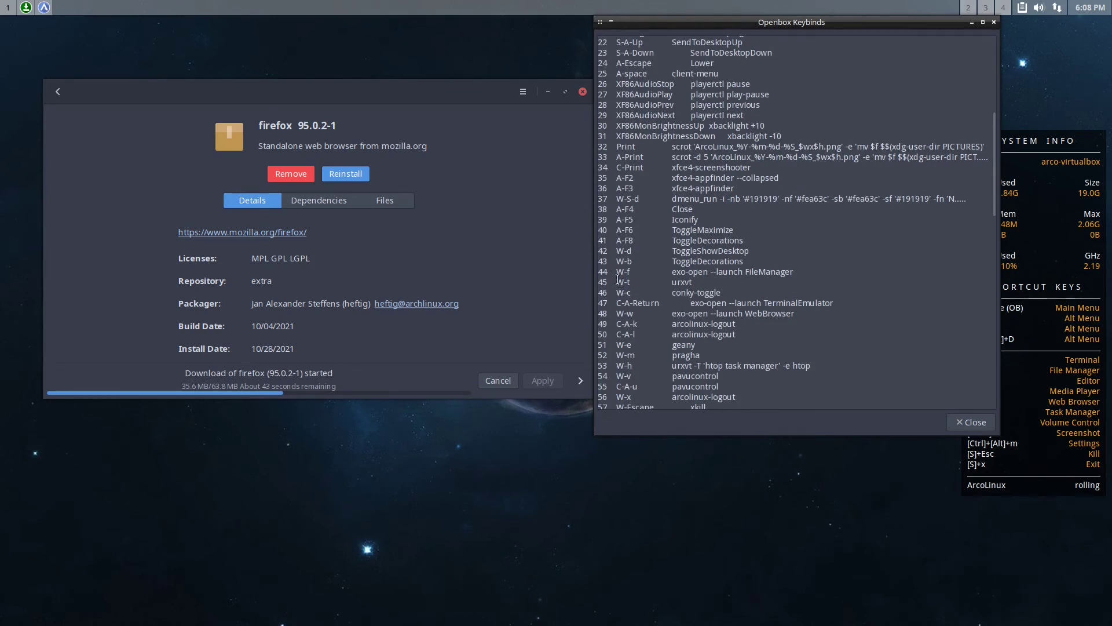
{"action": "left_click_drag", "start_coordinate": [617, 279], "coordinate": [629, 282]}
{"action": "left_click", "coordinate": [633, 282]}
Close the keybinds window and launch ArcoLinux Tweak Tool from the Settings submenu via Super+Space
{"action": "left_click", "coordinate": [994, 22]}
{"action": "key", "text": "super+space"}
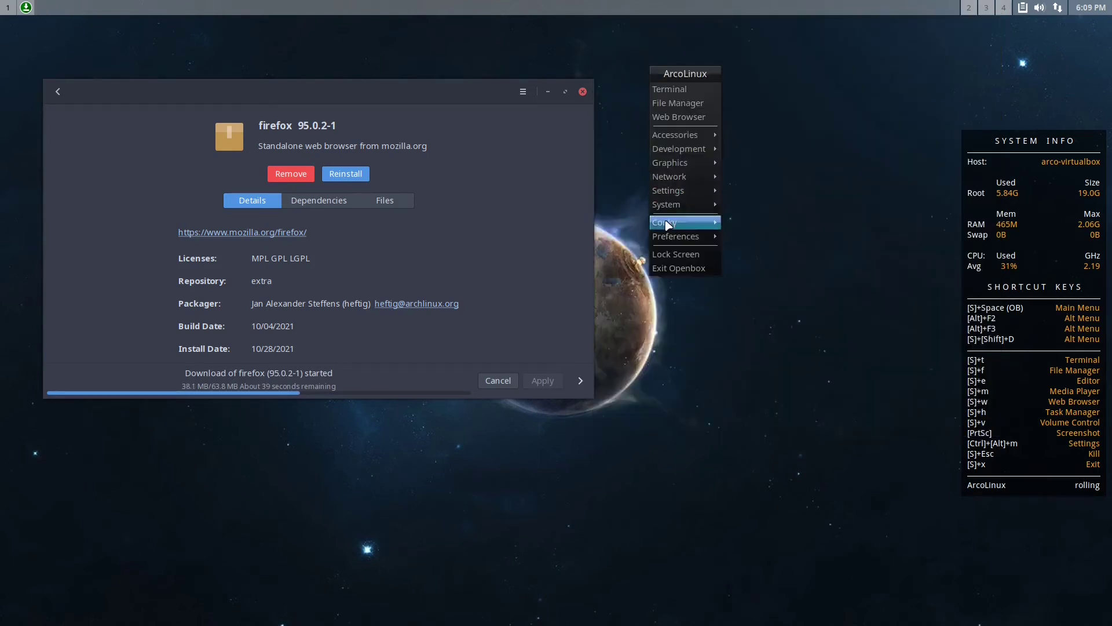
{"action": "mouse_move", "coordinate": [671, 237]}
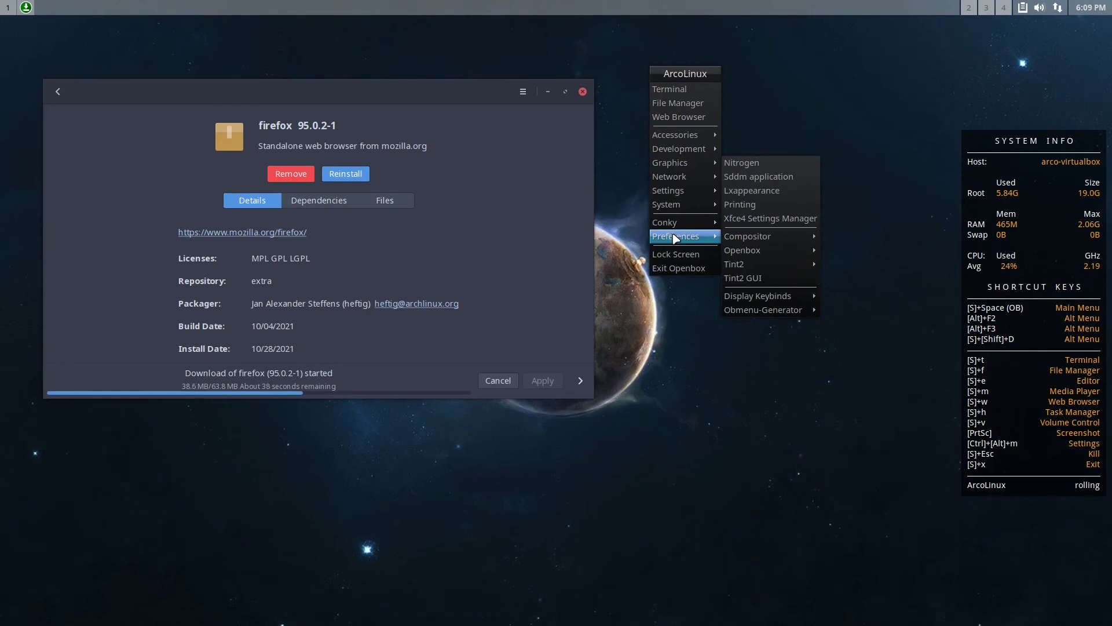
{"action": "mouse_move", "coordinate": [701, 204]}
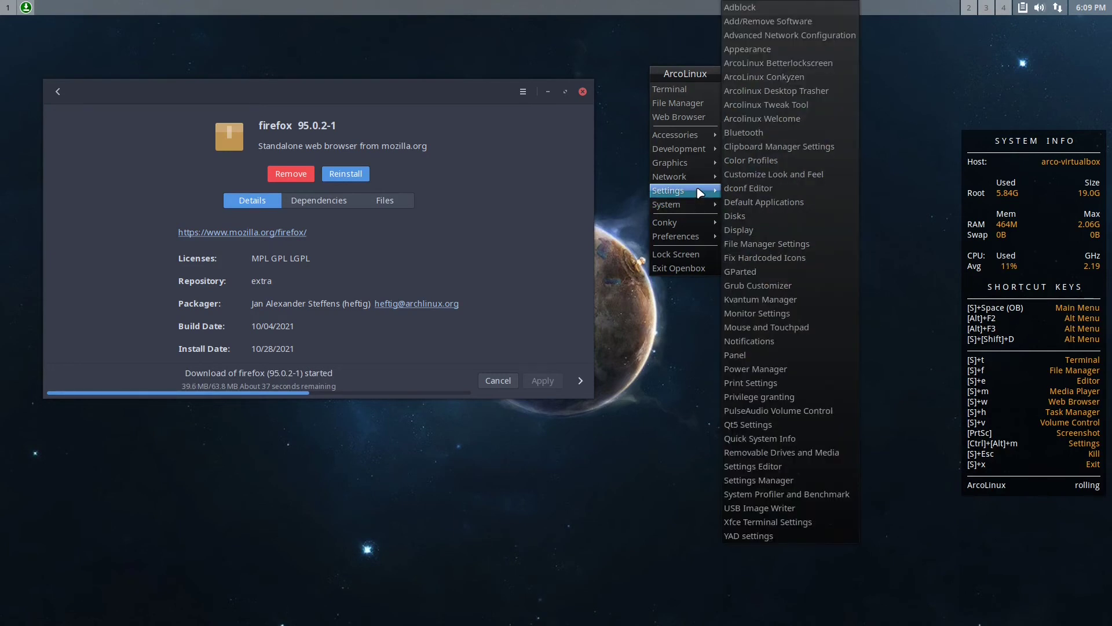
{"action": "left_click", "coordinate": [763, 107]}
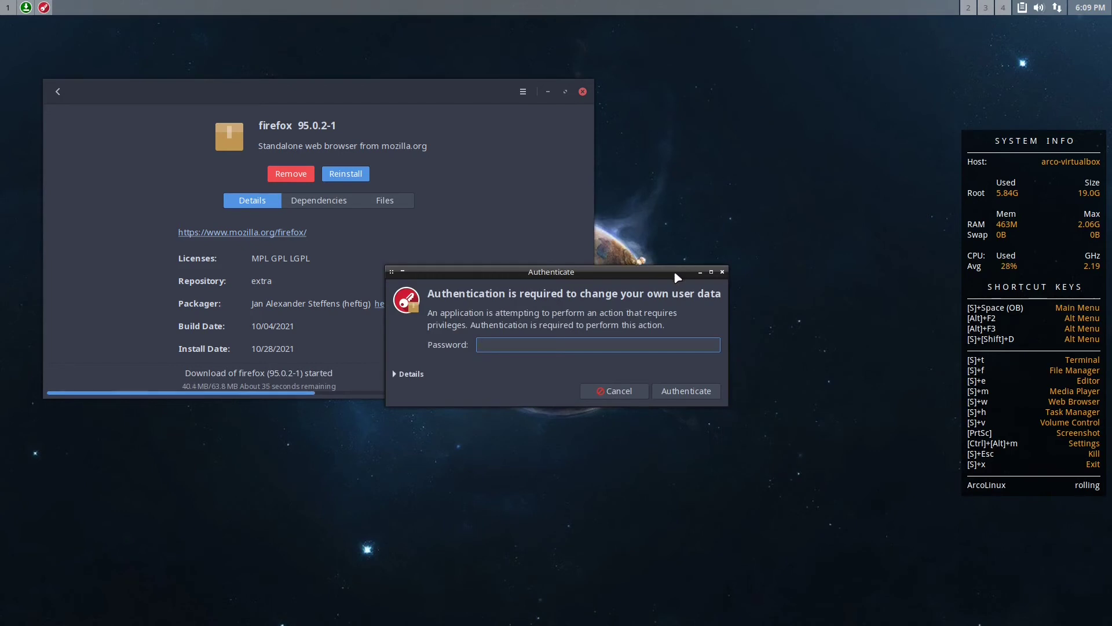
Authenticate, then view the Desktop Installer page, checking the desktop list but keeping awesome
{"action": "type", "text": "••••••"}
{"action": "key", "text": "Return"}
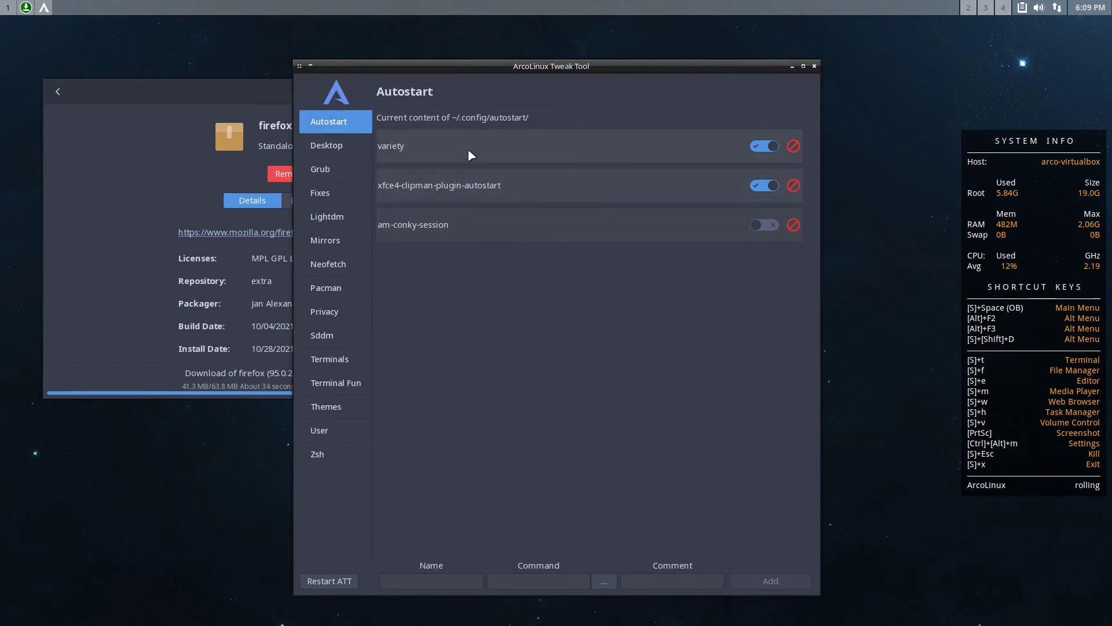
{"action": "left_click", "coordinate": [324, 145]}
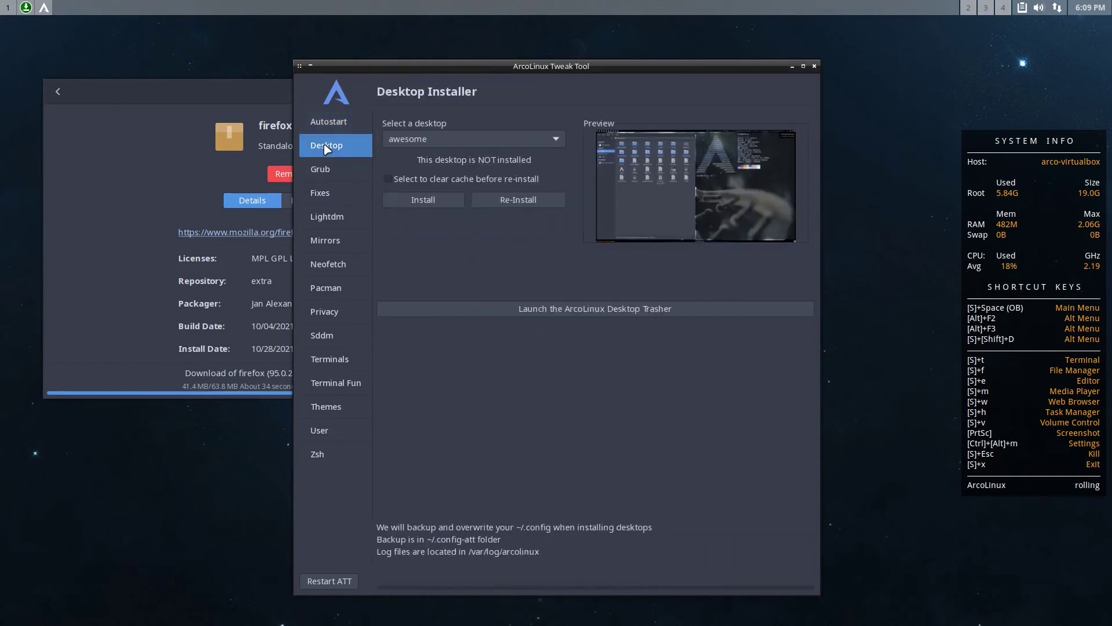
{"action": "left_click", "coordinate": [461, 142]}
{"action": "left_click", "coordinate": [460, 142]}
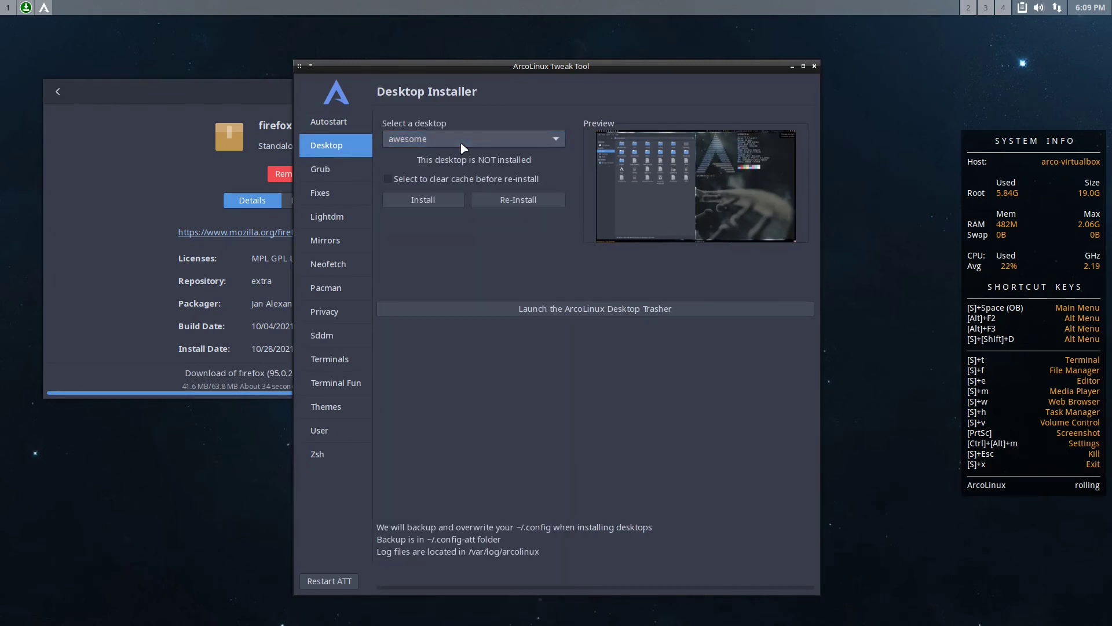
{"action": "left_click", "coordinate": [463, 144]}
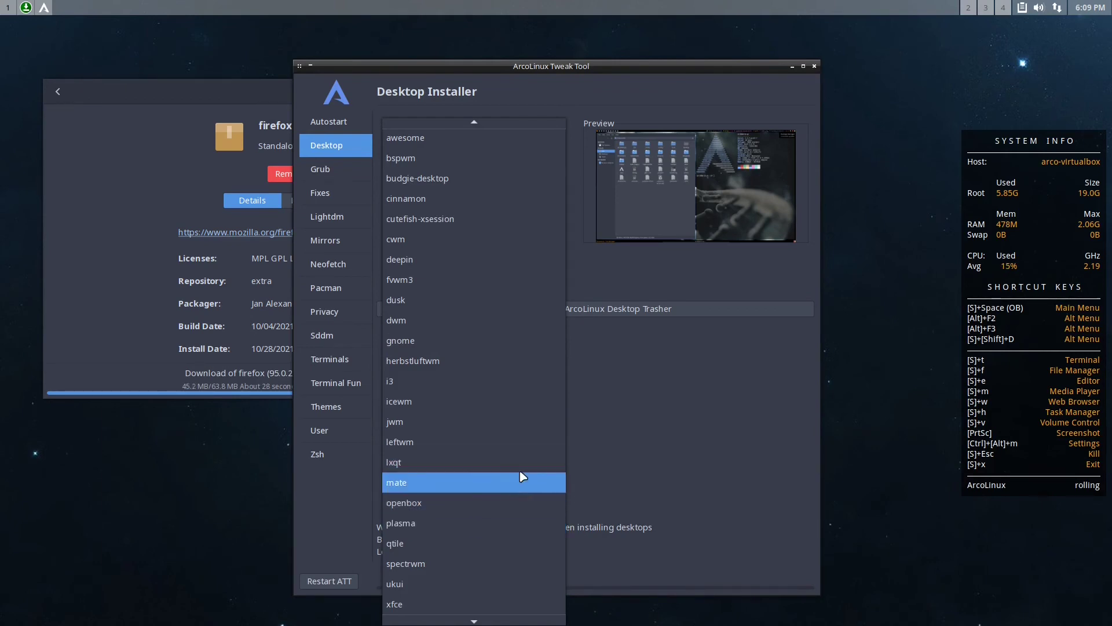
{"action": "left_click", "coordinate": [650, 460]}
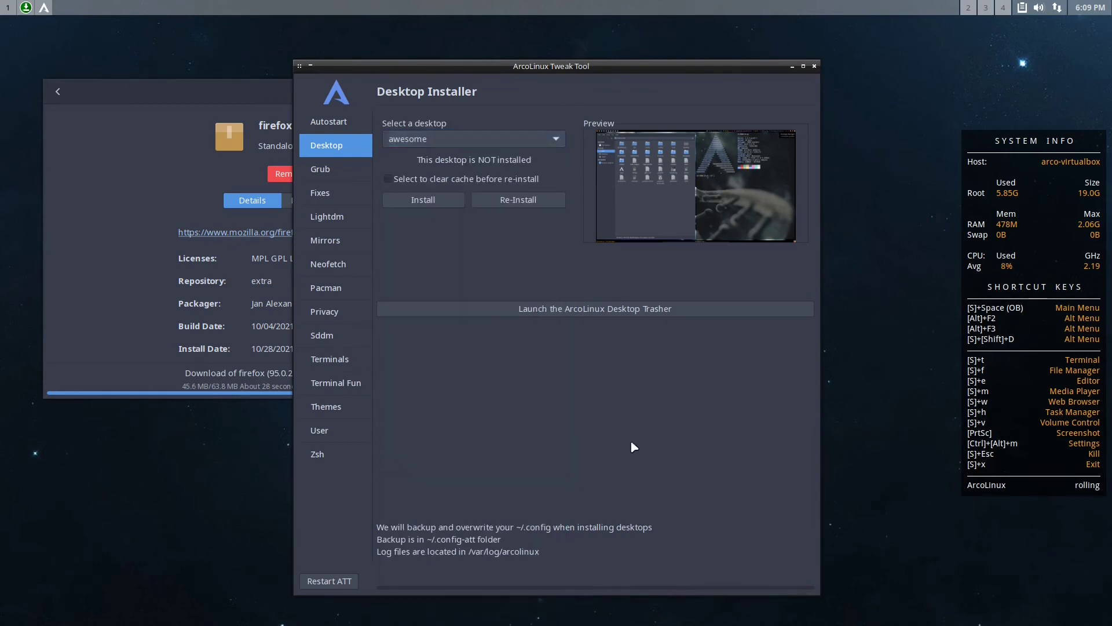
Step through the Grub Themes, Fixes, Lightdm, Mirrorlist and Neofetch Editor pages
{"action": "left_click", "coordinate": [347, 170]}
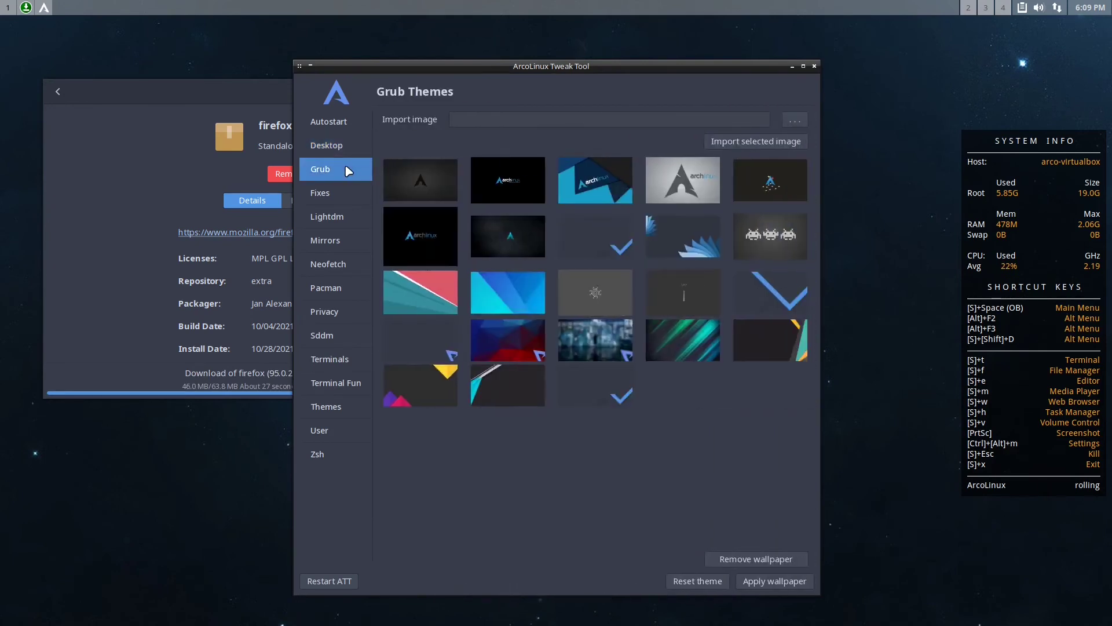
{"action": "left_click", "coordinate": [327, 198]}
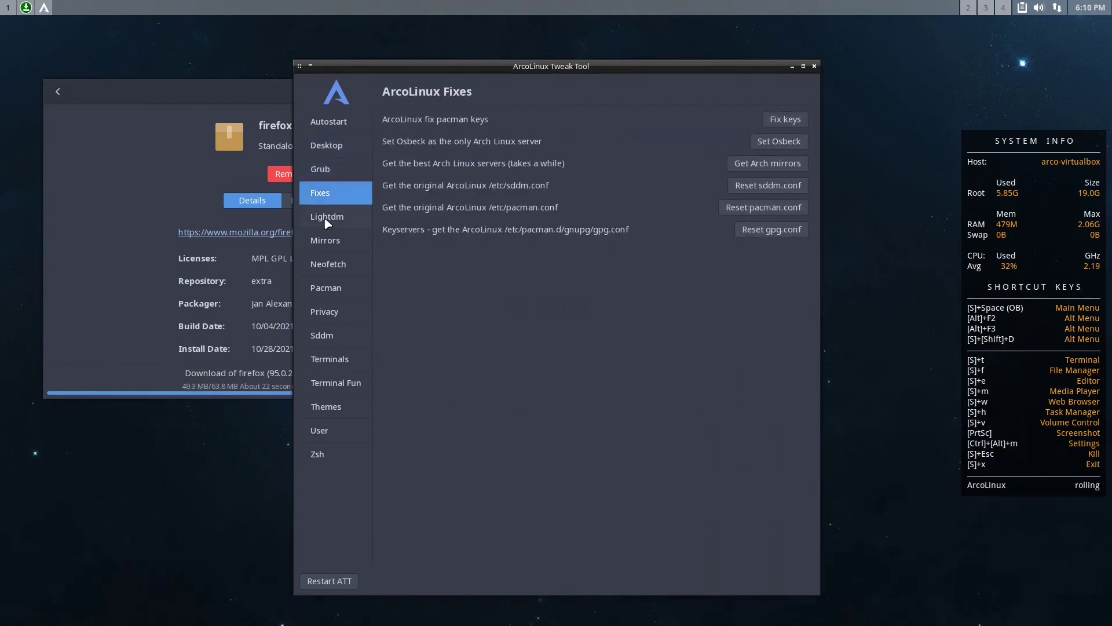
{"action": "left_click", "coordinate": [325, 219]}
{"action": "left_click", "coordinate": [326, 241]}
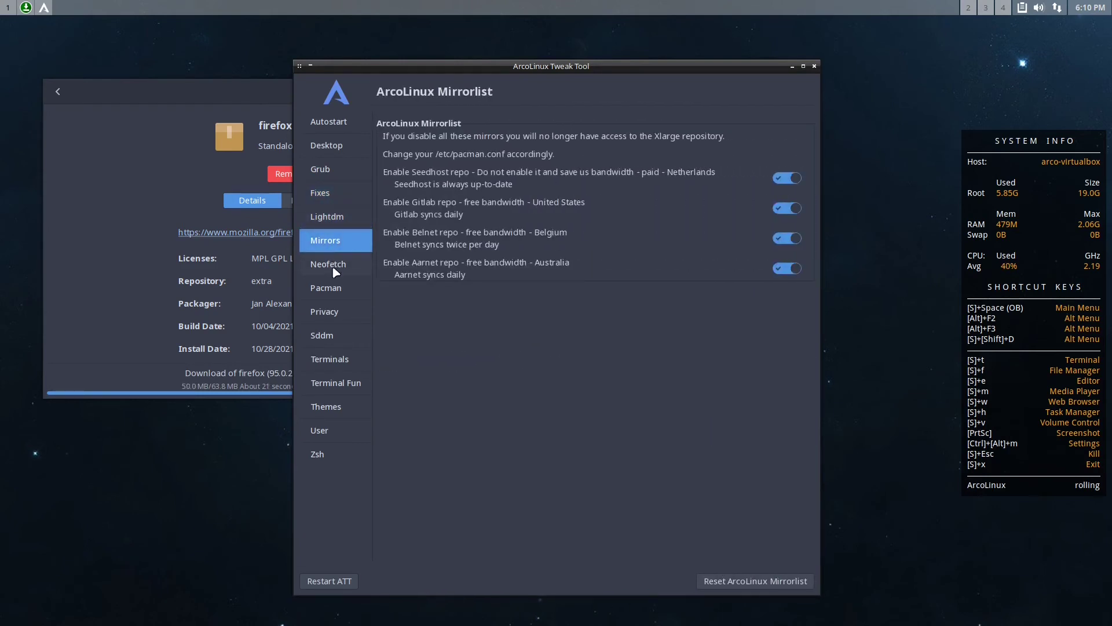
{"action": "left_click", "coordinate": [330, 268]}
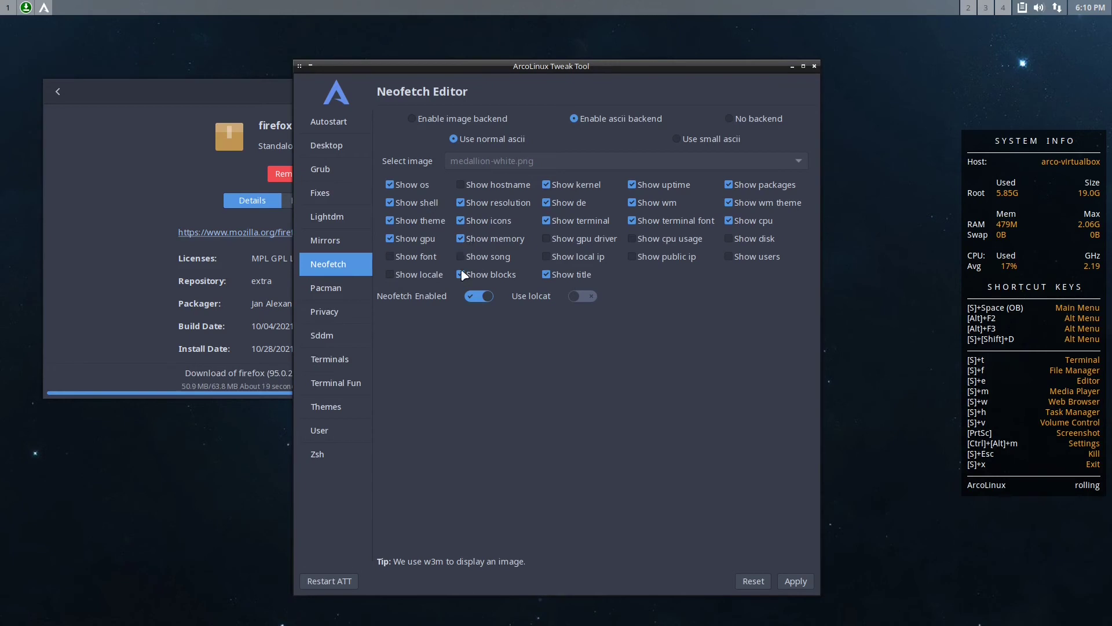
Step through the Pacman Config, Privacy/Security and Sddm pages to reach the Terminals page
{"action": "left_click", "coordinate": [336, 289]}
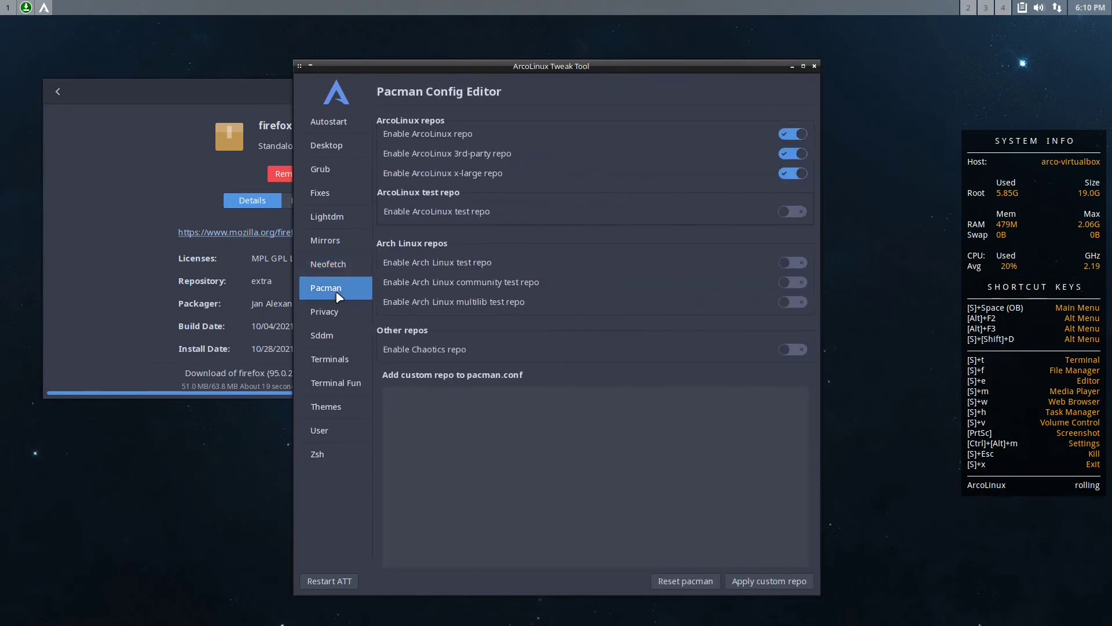
{"action": "left_click", "coordinate": [337, 315]}
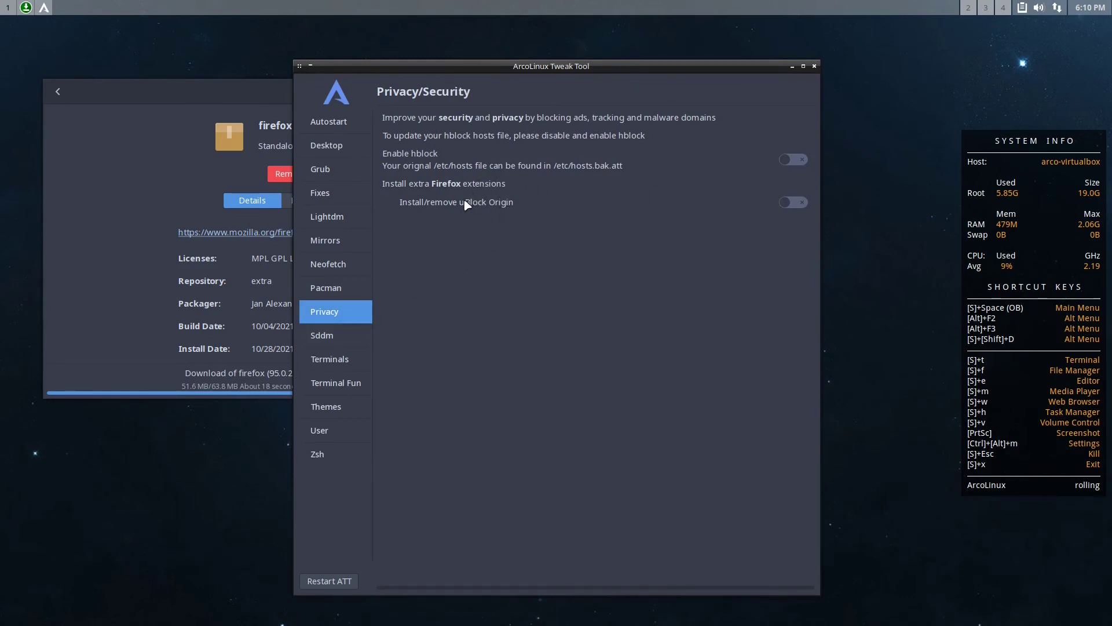
{"action": "left_click", "coordinate": [348, 339]}
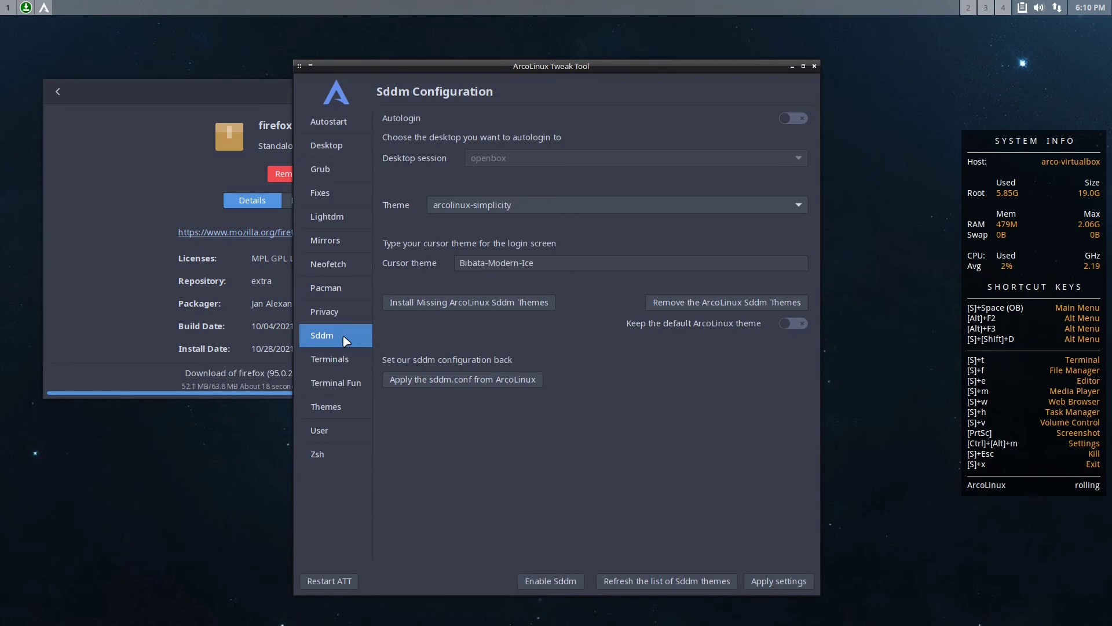
{"action": "left_click", "coordinate": [346, 360]}
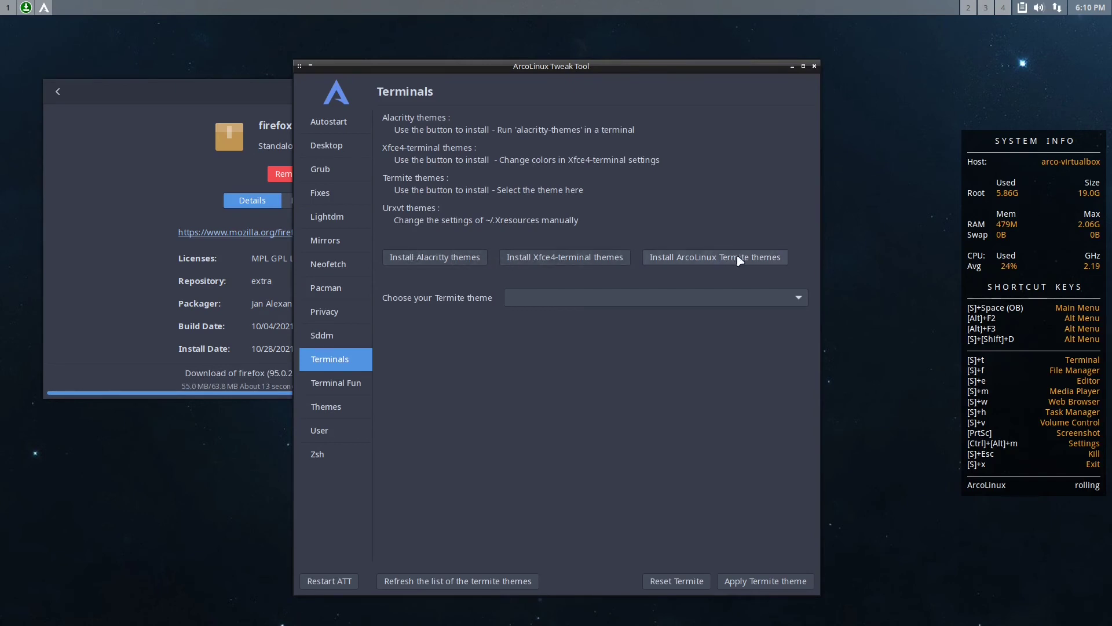
Browse the Termite theme list and close it without choosing a theme
{"action": "left_click", "coordinate": [726, 296]}
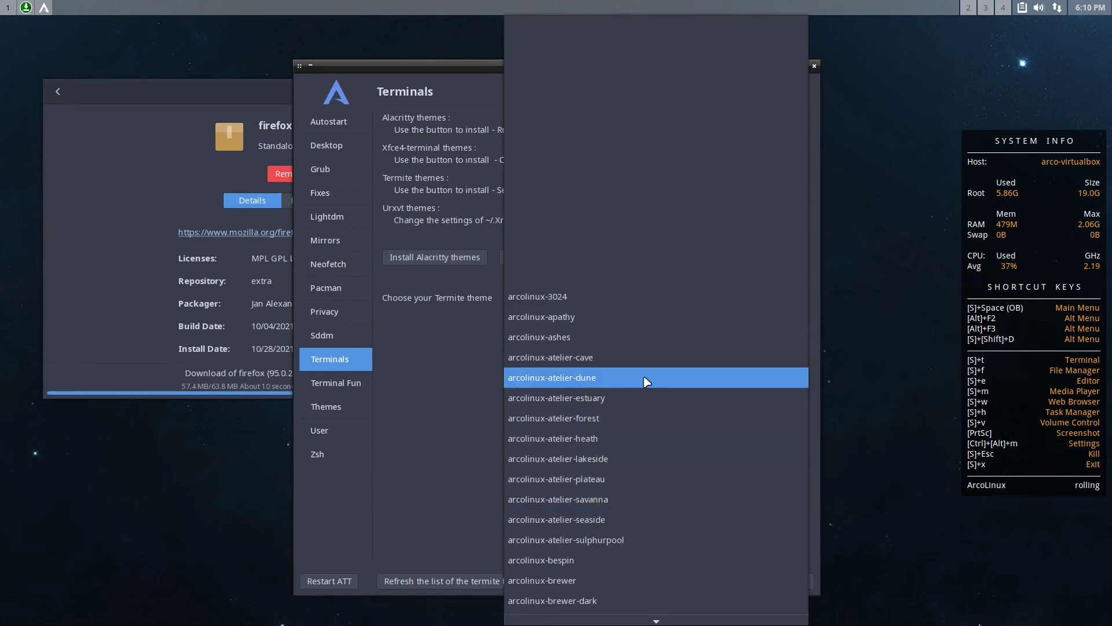
{"action": "mouse_move", "coordinate": [656, 619]}
{"action": "scroll", "coordinate": [588, 593], "scroll_direction": "down", "scroll_amount": 8}
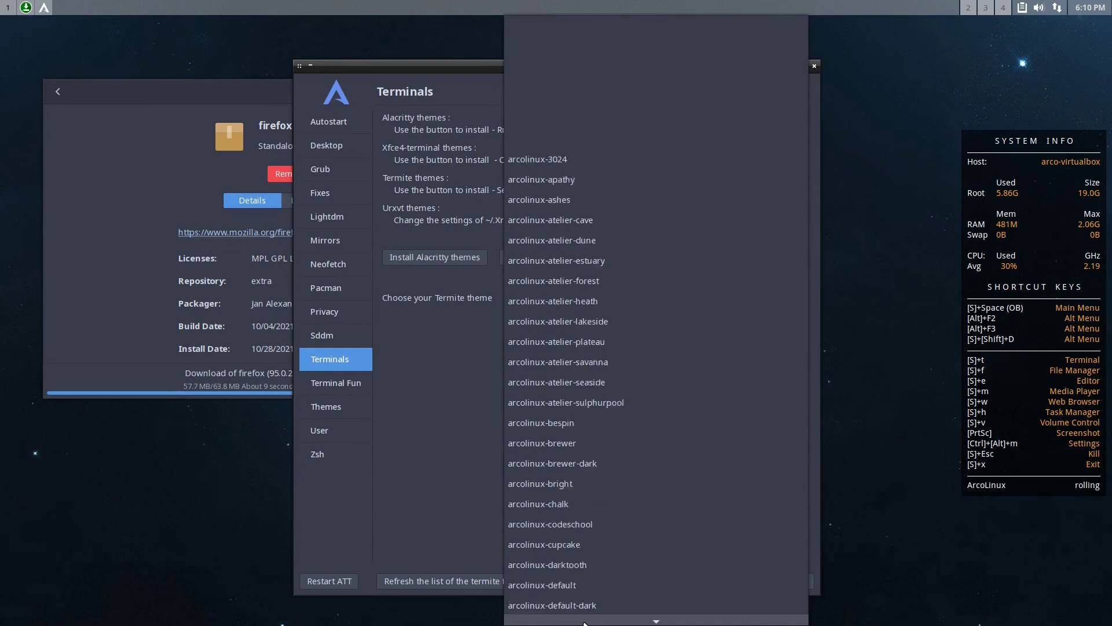
{"action": "left_click", "coordinate": [448, 386]}
View the Terminal Fun, Themes, User and Zsh pages, then close the Tweak Tool
{"action": "left_click", "coordinate": [335, 384]}
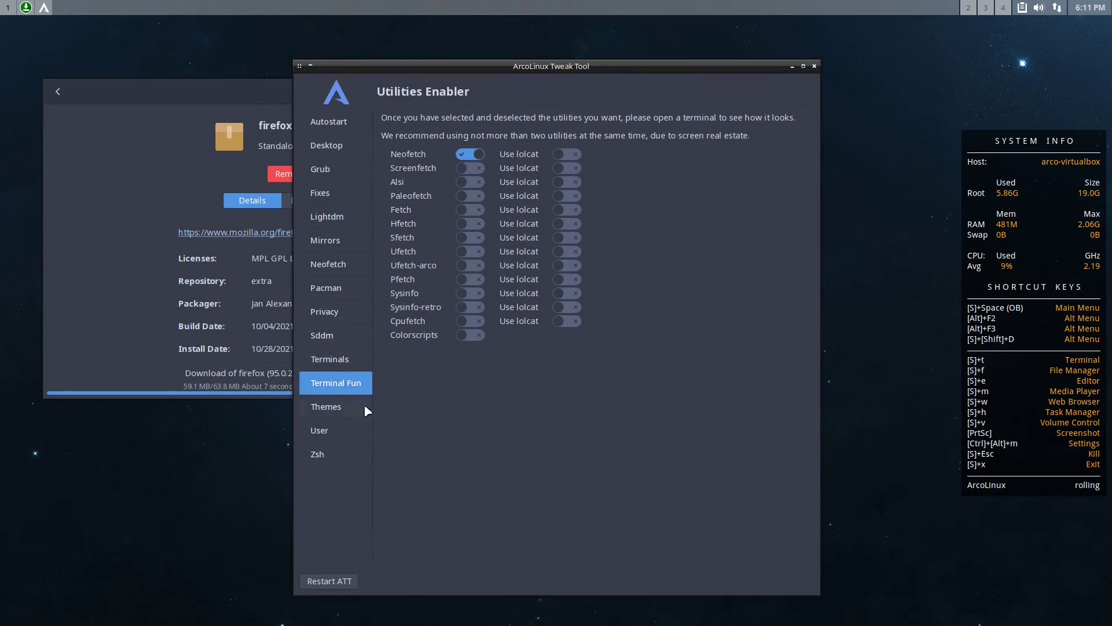
{"action": "left_click", "coordinate": [342, 411]}
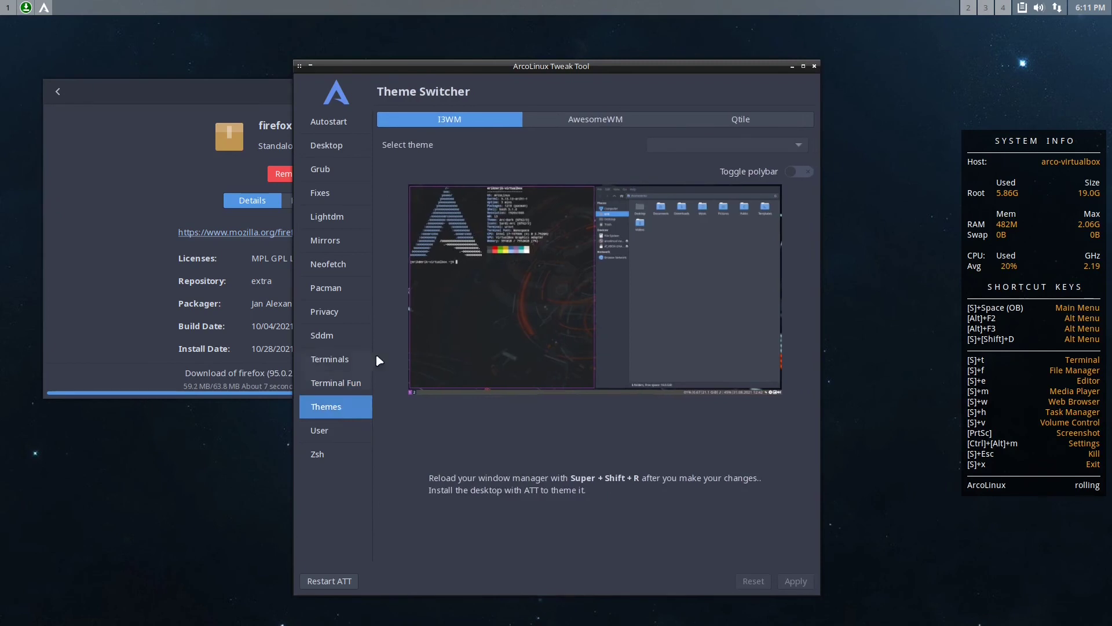
{"action": "left_click", "coordinate": [322, 430]}
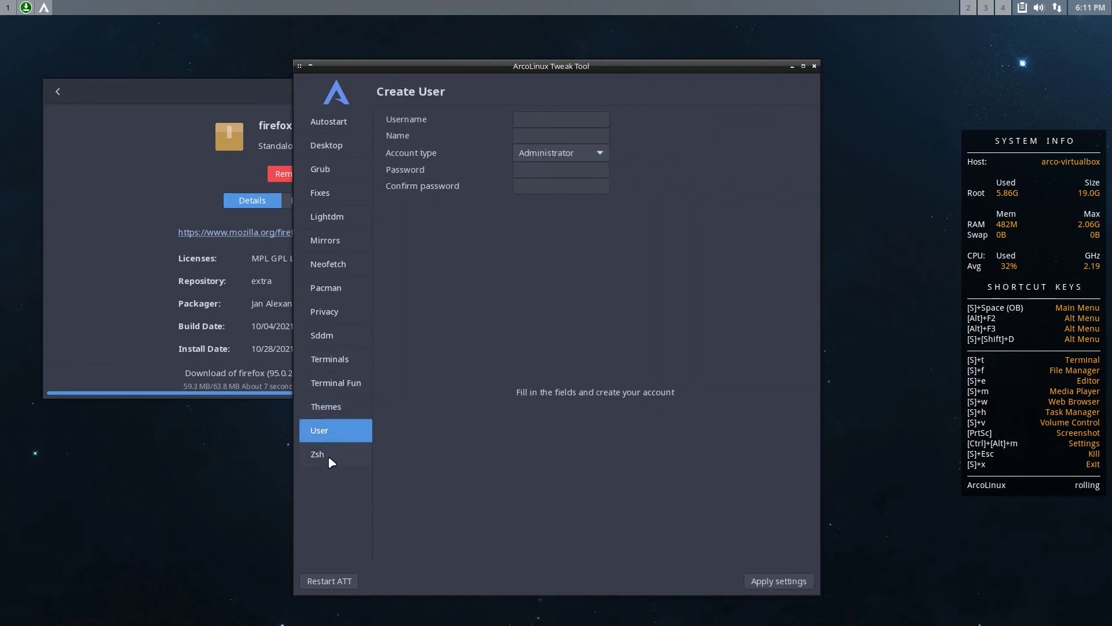
{"action": "left_click", "coordinate": [330, 457]}
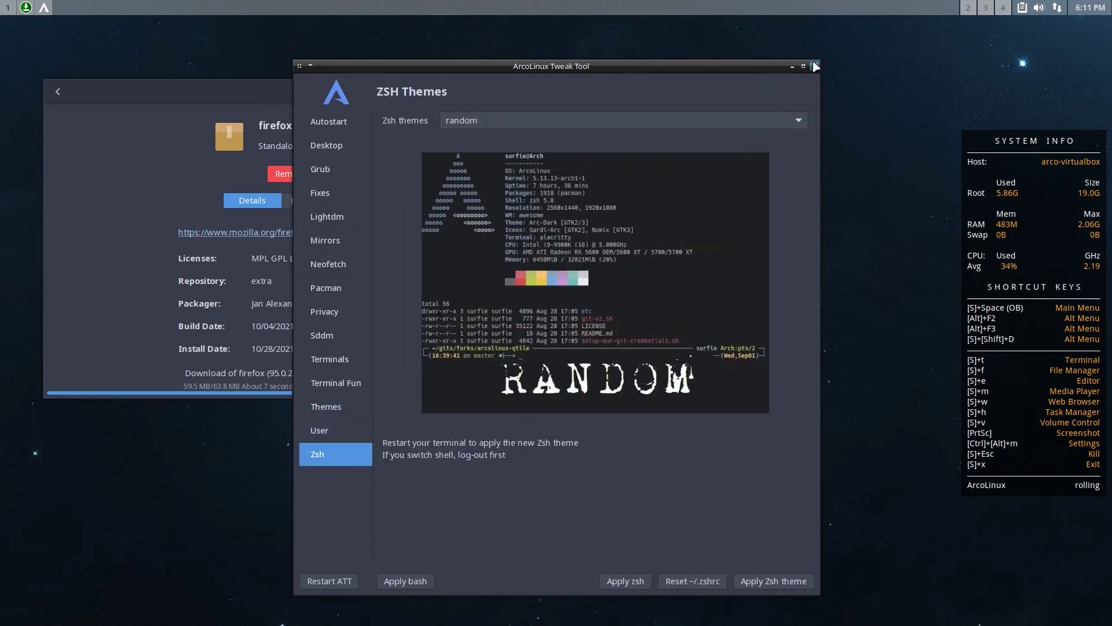
{"action": "left_click", "coordinate": [813, 65]}
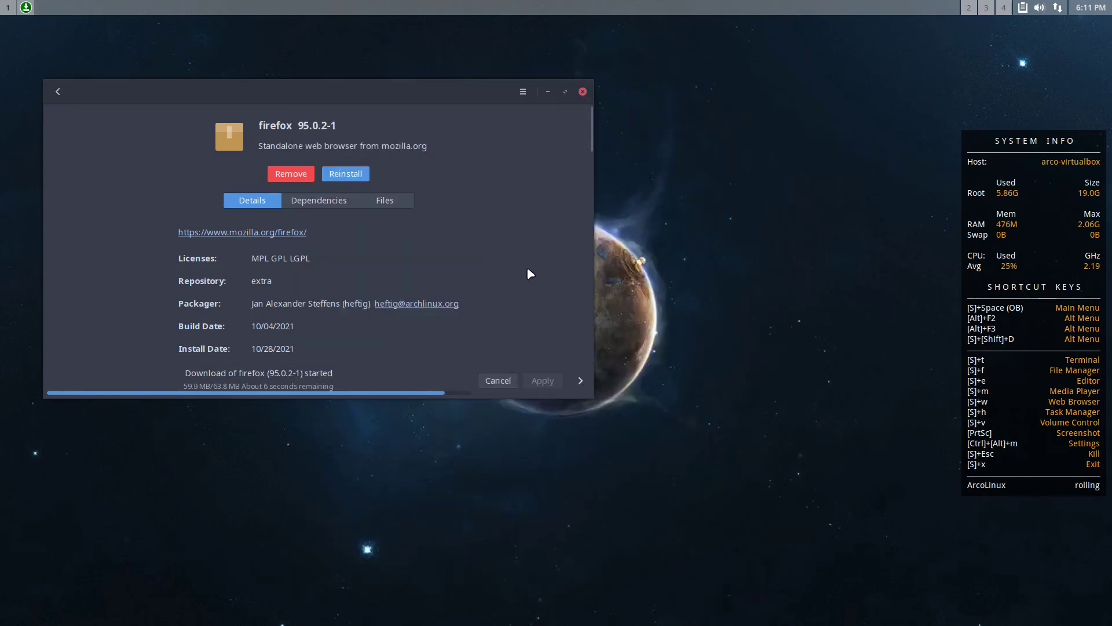
Browse the Openbox desktop right-click menu and its submenus, then dismiss it
{"action": "right_click", "coordinate": [705, 184]}
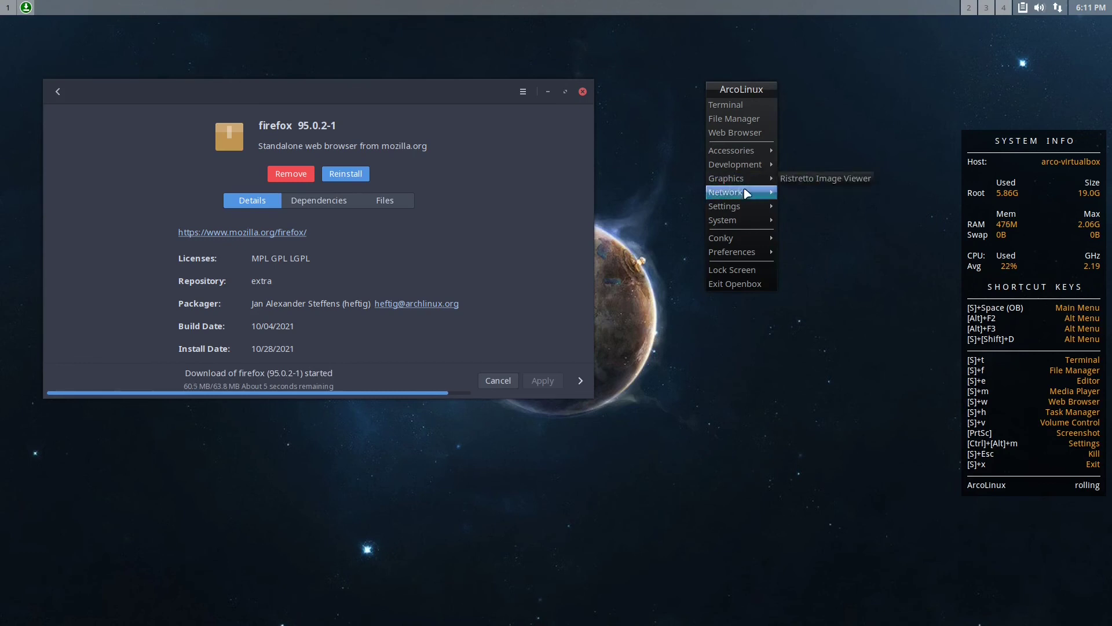
{"action": "mouse_move", "coordinate": [747, 203]}
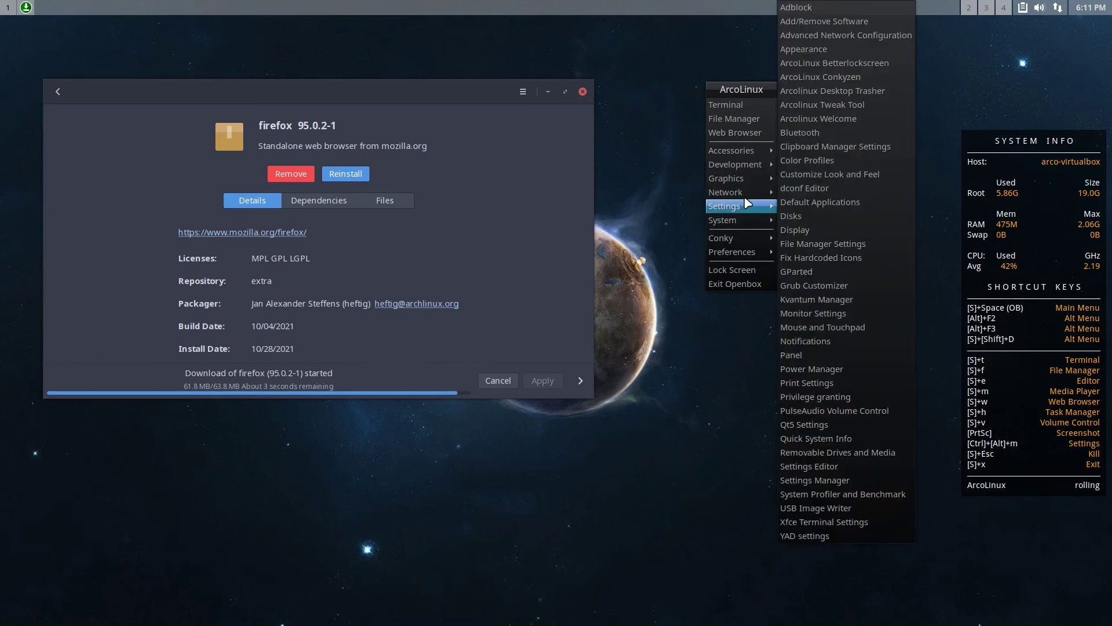
{"action": "mouse_move", "coordinate": [735, 244]}
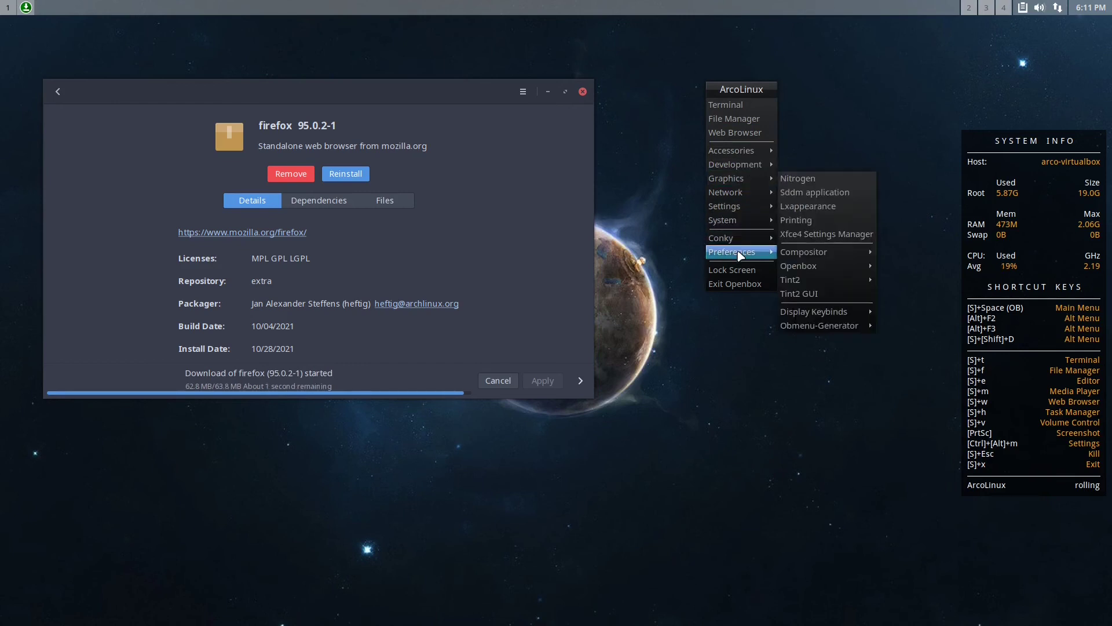
{"action": "mouse_move", "coordinate": [815, 258]}
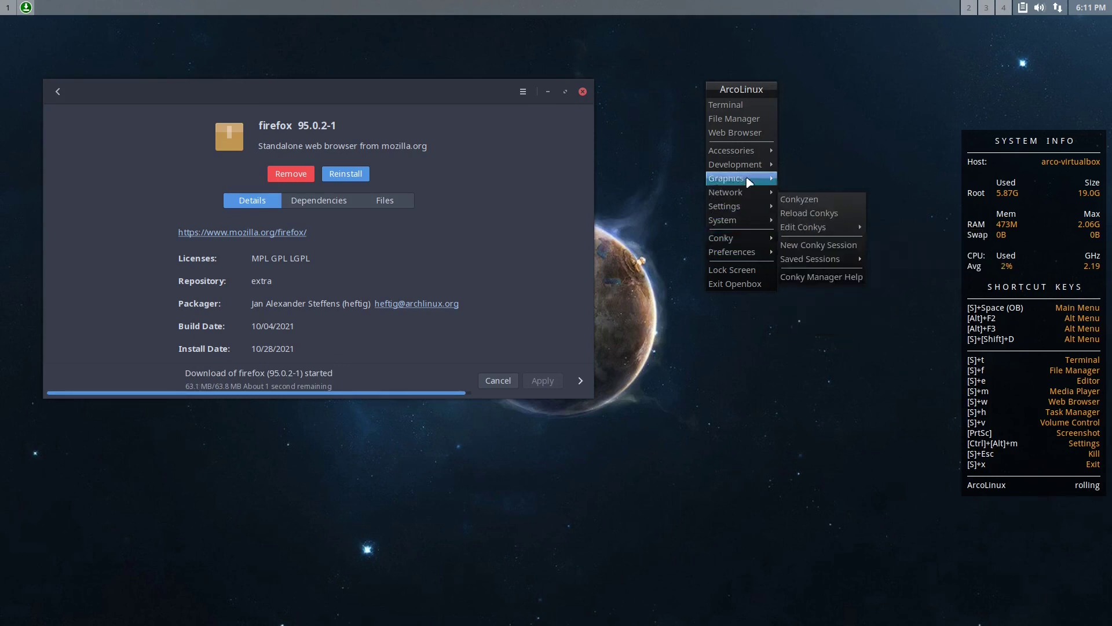
{"action": "left_click", "coordinate": [748, 318]}
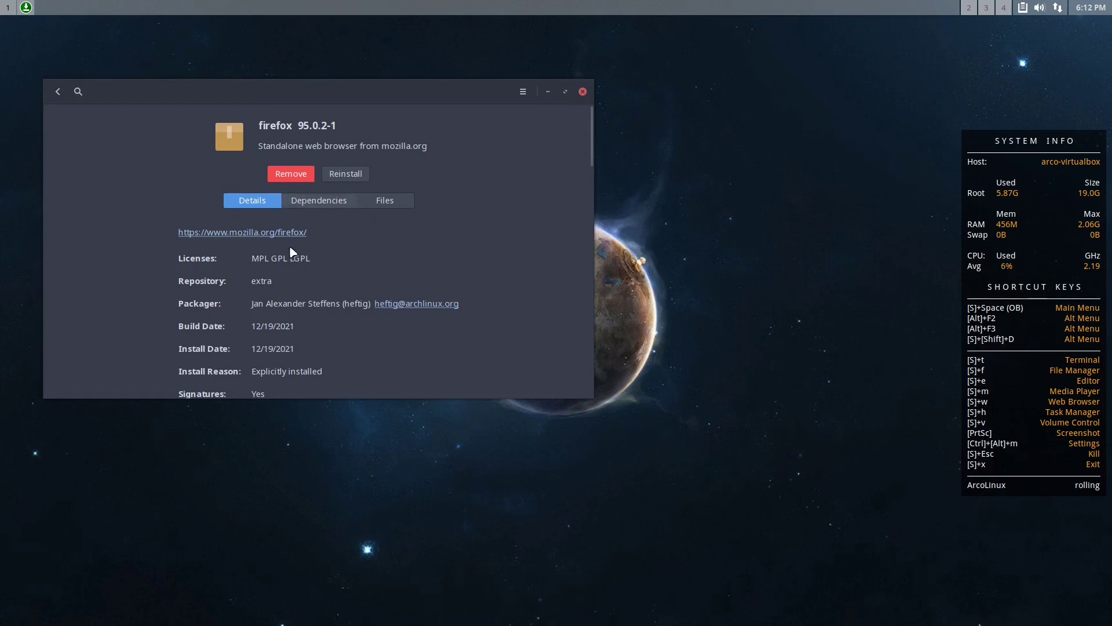
{"action": "left_click", "coordinate": [582, 92]}
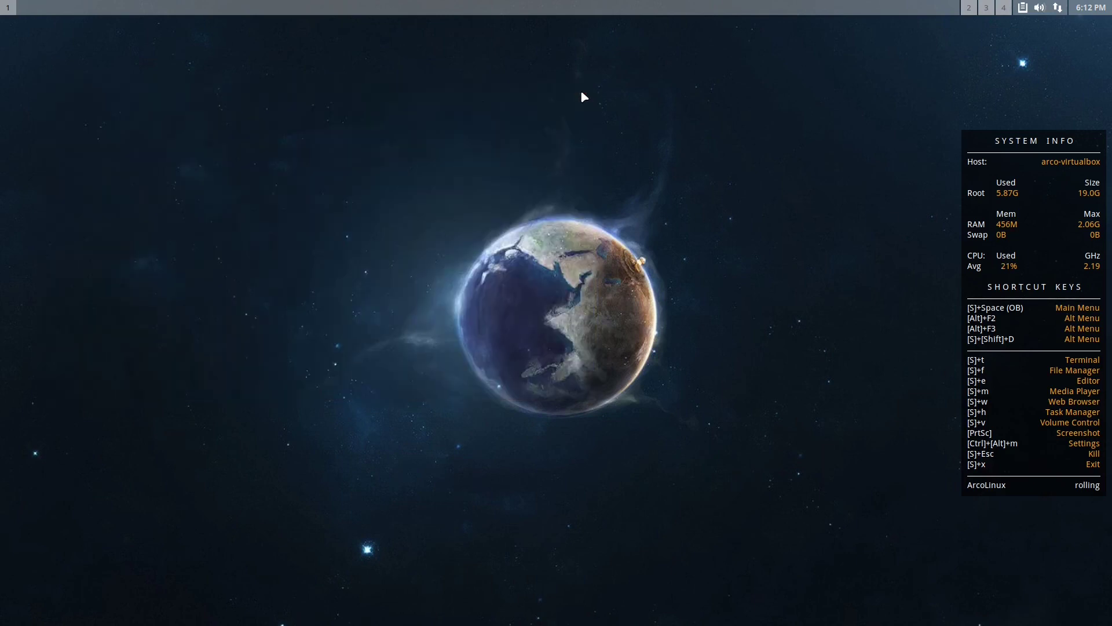
{"action": "right_click", "coordinate": [468, 32]}
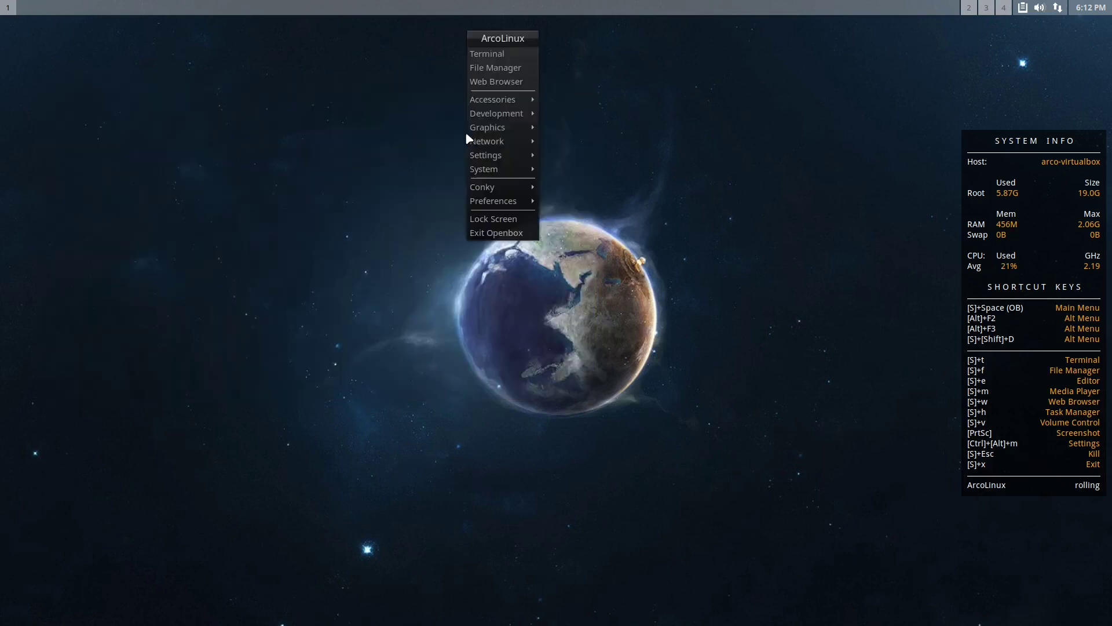
{"action": "left_click", "coordinate": [504, 84]}
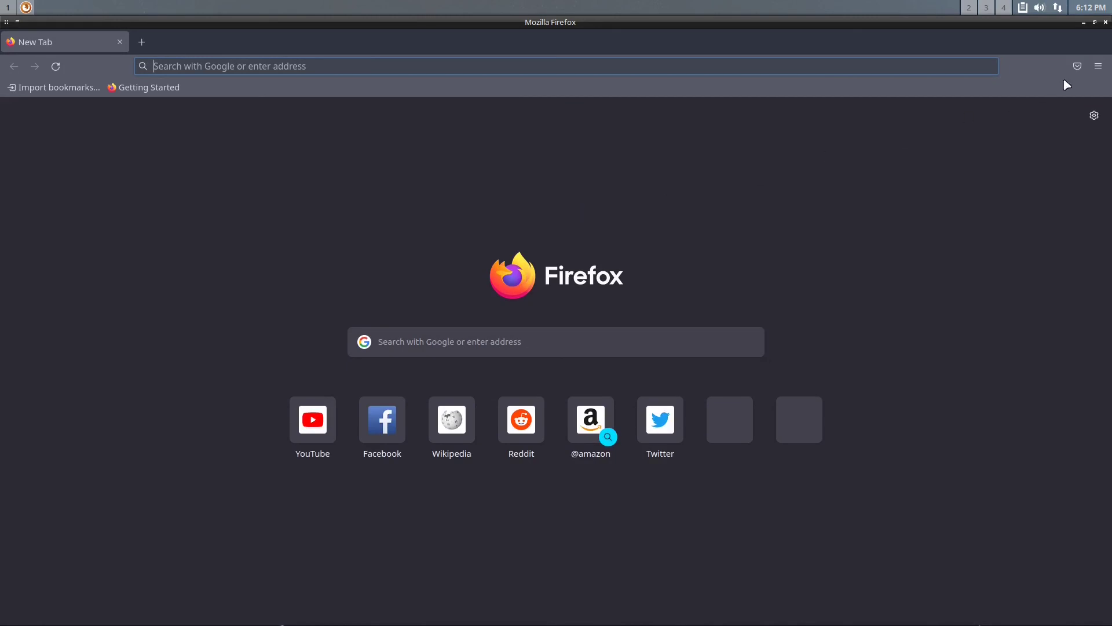
{"action": "left_click", "coordinate": [1099, 68]}
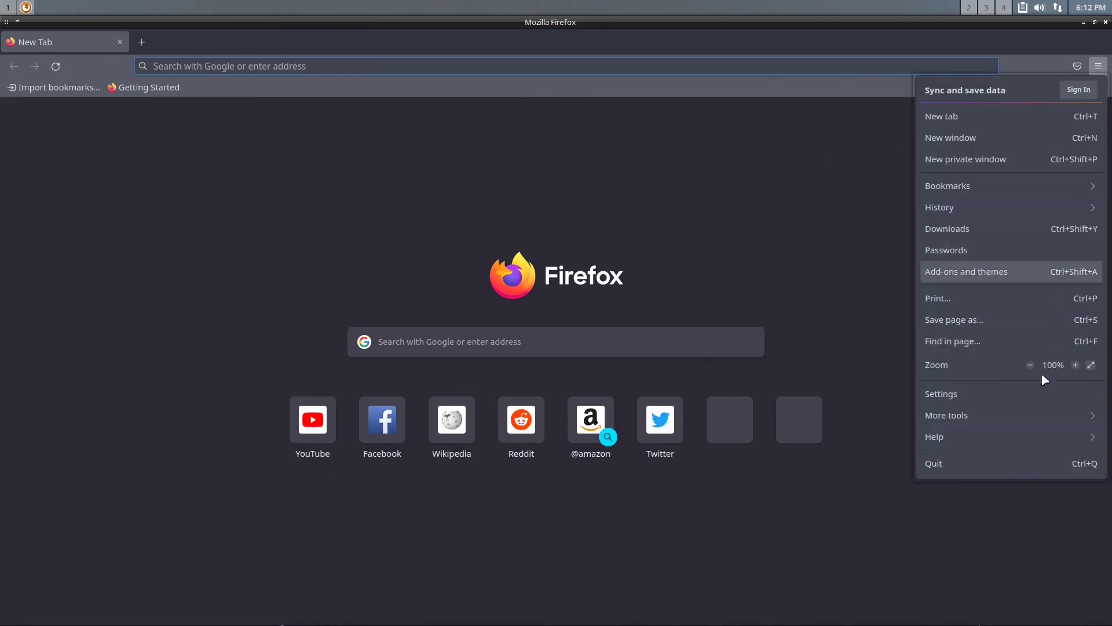
{"action": "left_click", "coordinate": [1026, 436]}
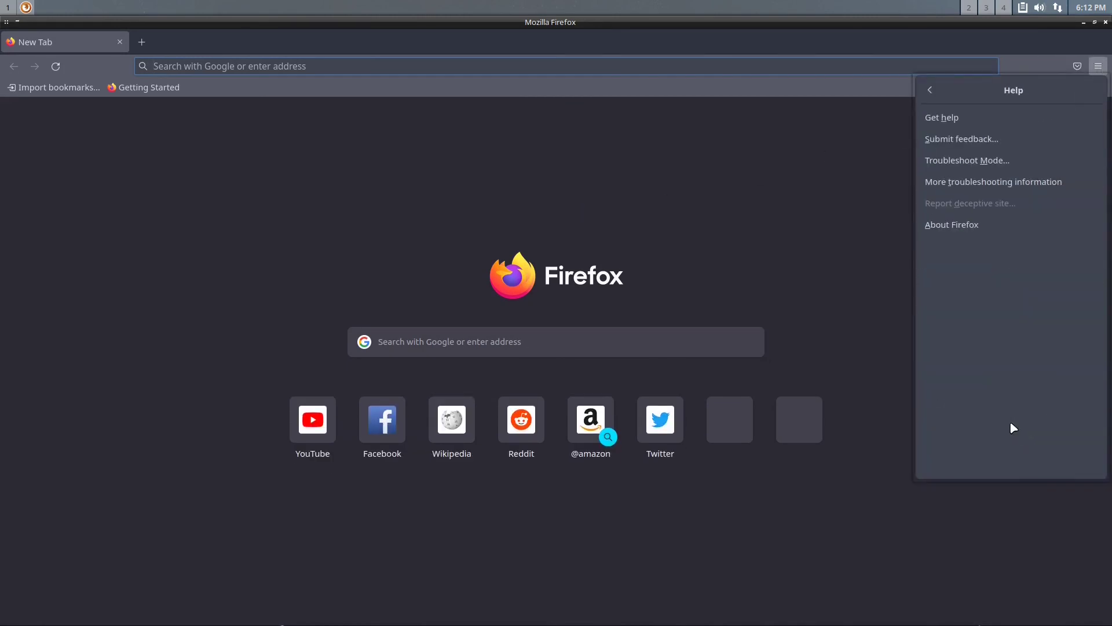
{"action": "left_click", "coordinate": [953, 219]}
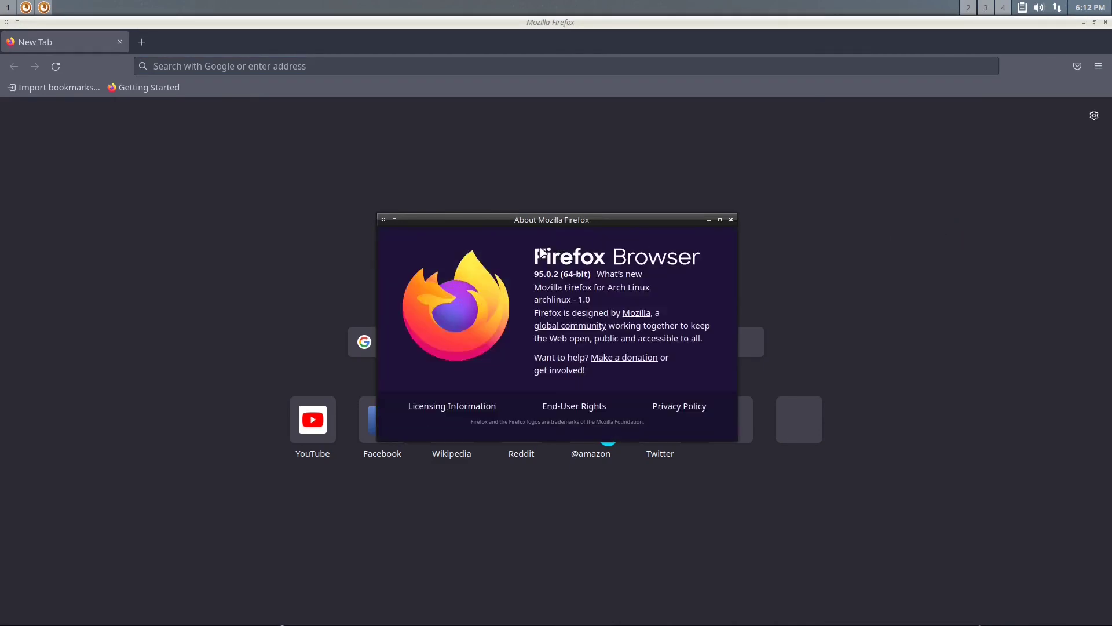
{"action": "left_click", "coordinate": [731, 220]}
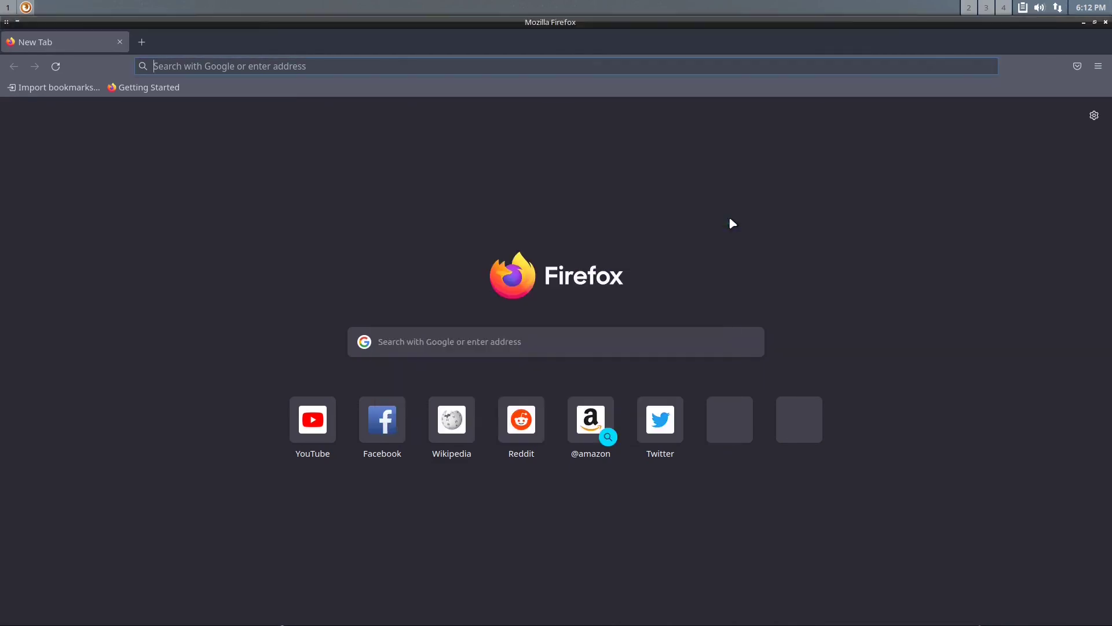
{"action": "left_click", "coordinate": [1106, 25]}
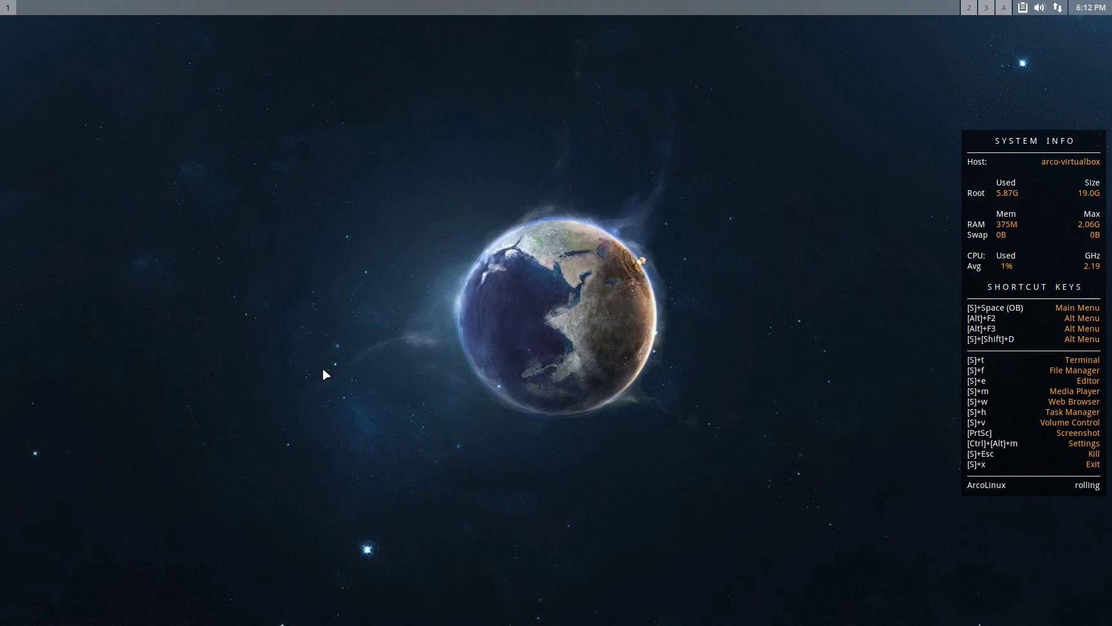
{"action": "key", "text": "super+space"}
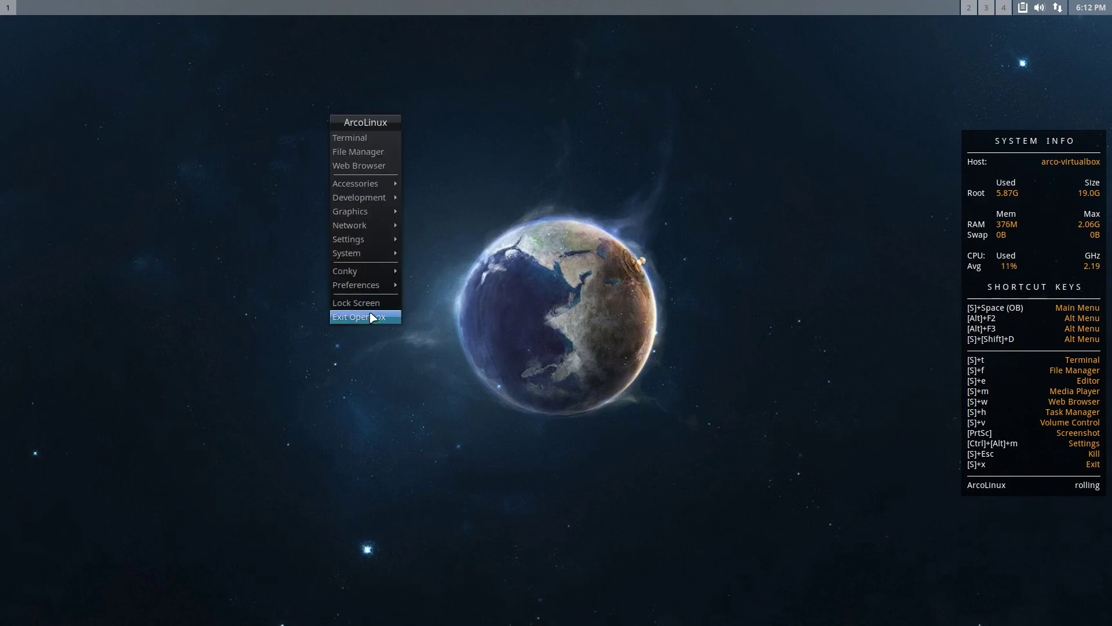
{"action": "mouse_move", "coordinate": [365, 284]}
{"action": "mouse_move", "coordinate": [446, 299]}
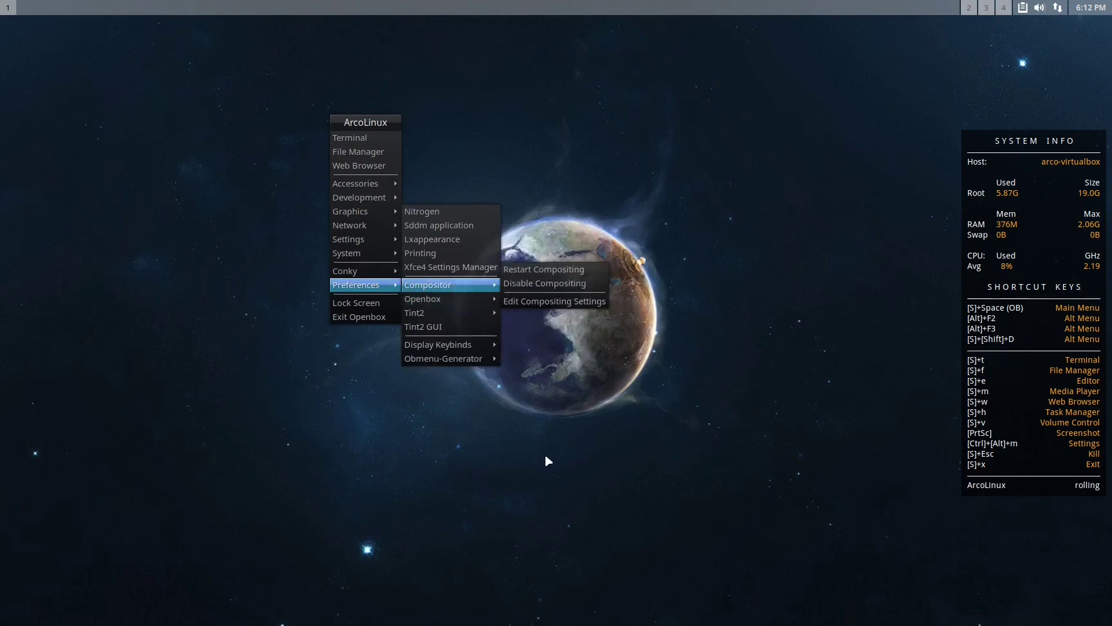
{"action": "left_click", "coordinate": [497, 435]}
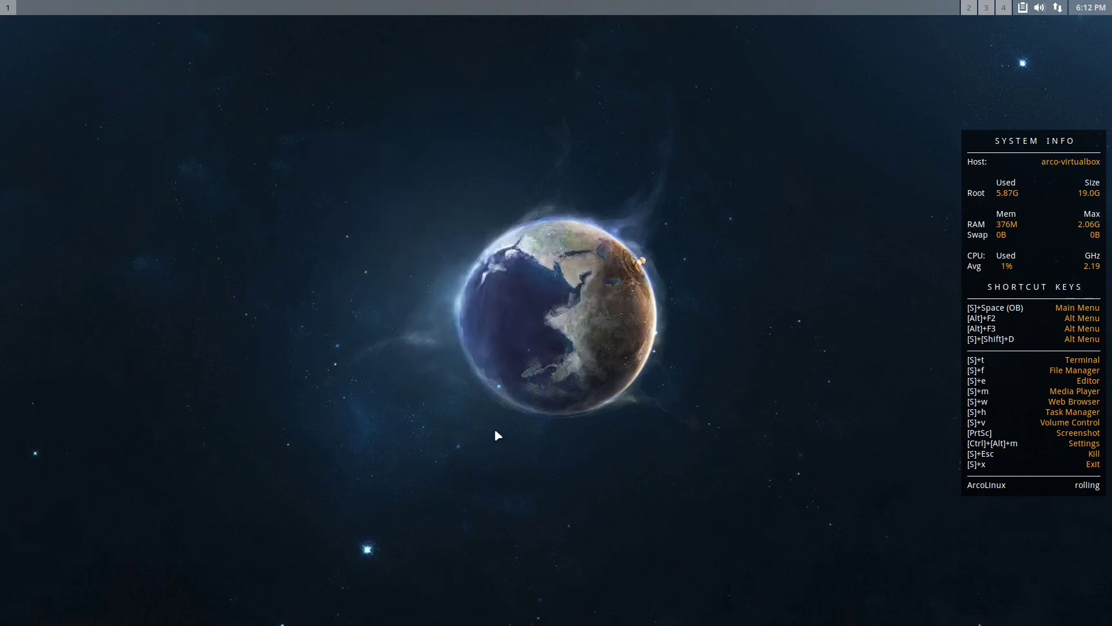
{"action": "right_click", "coordinate": [387, 227]}
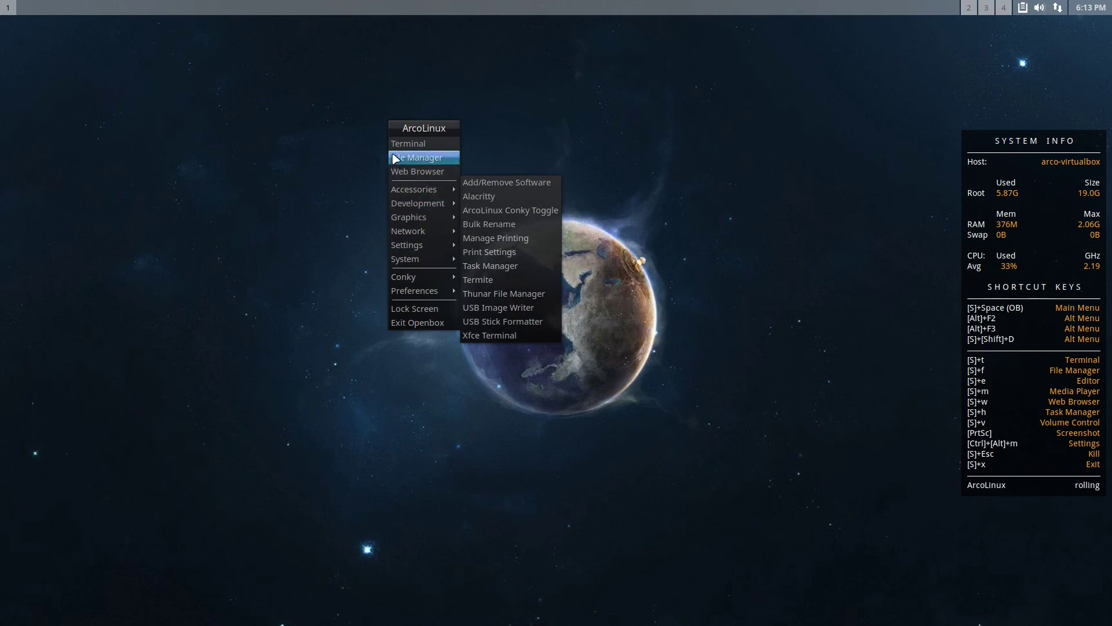
{"action": "mouse_move", "coordinate": [405, 230]}
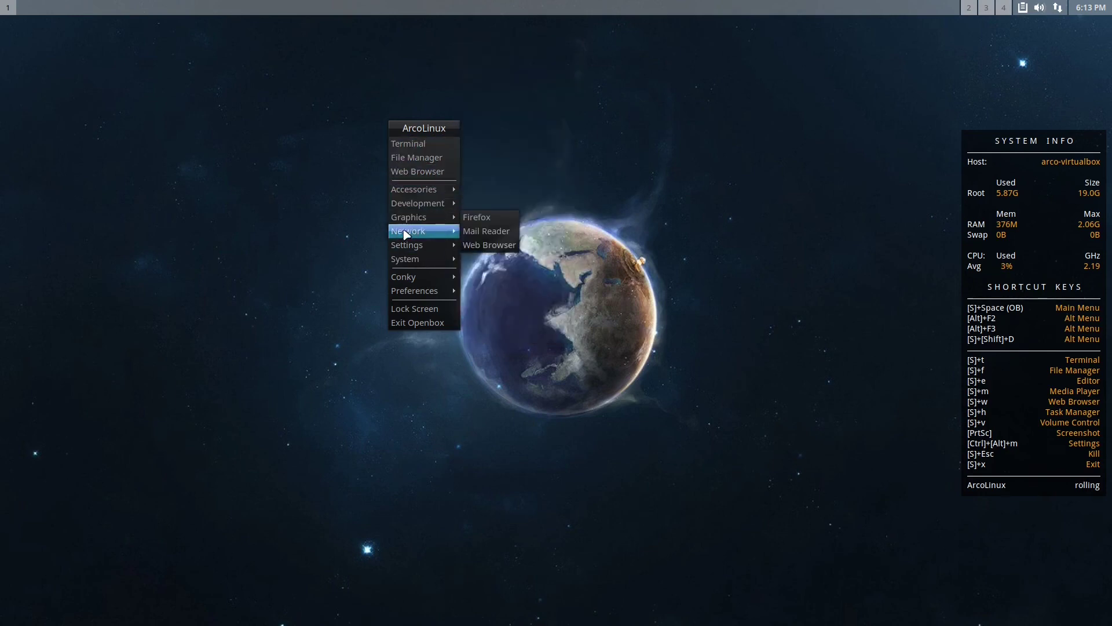
{"action": "left_click", "coordinate": [423, 377]}
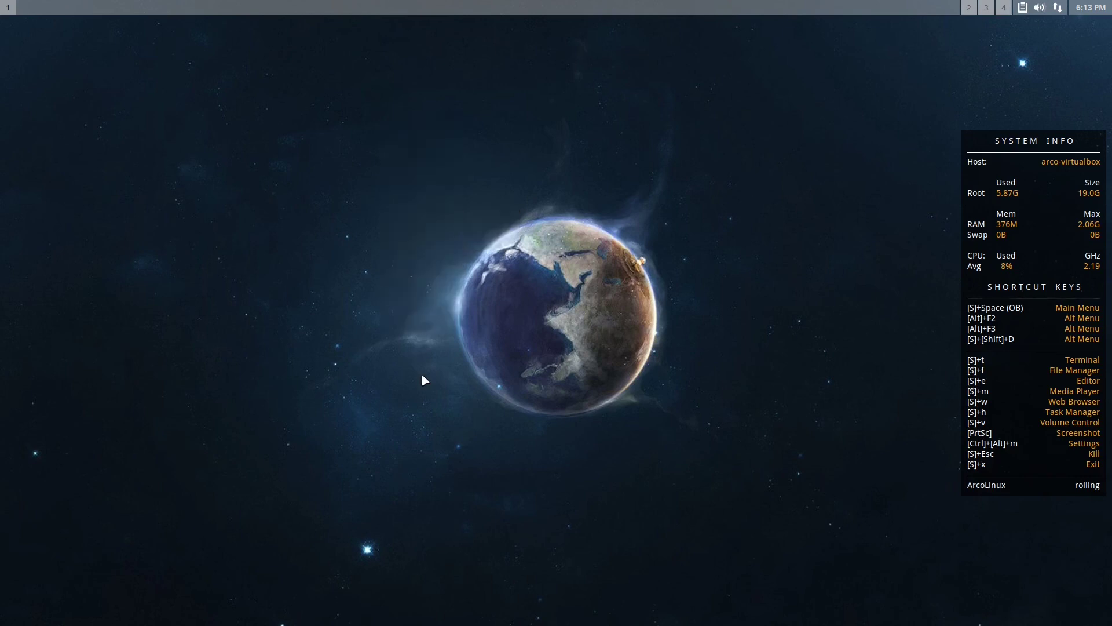